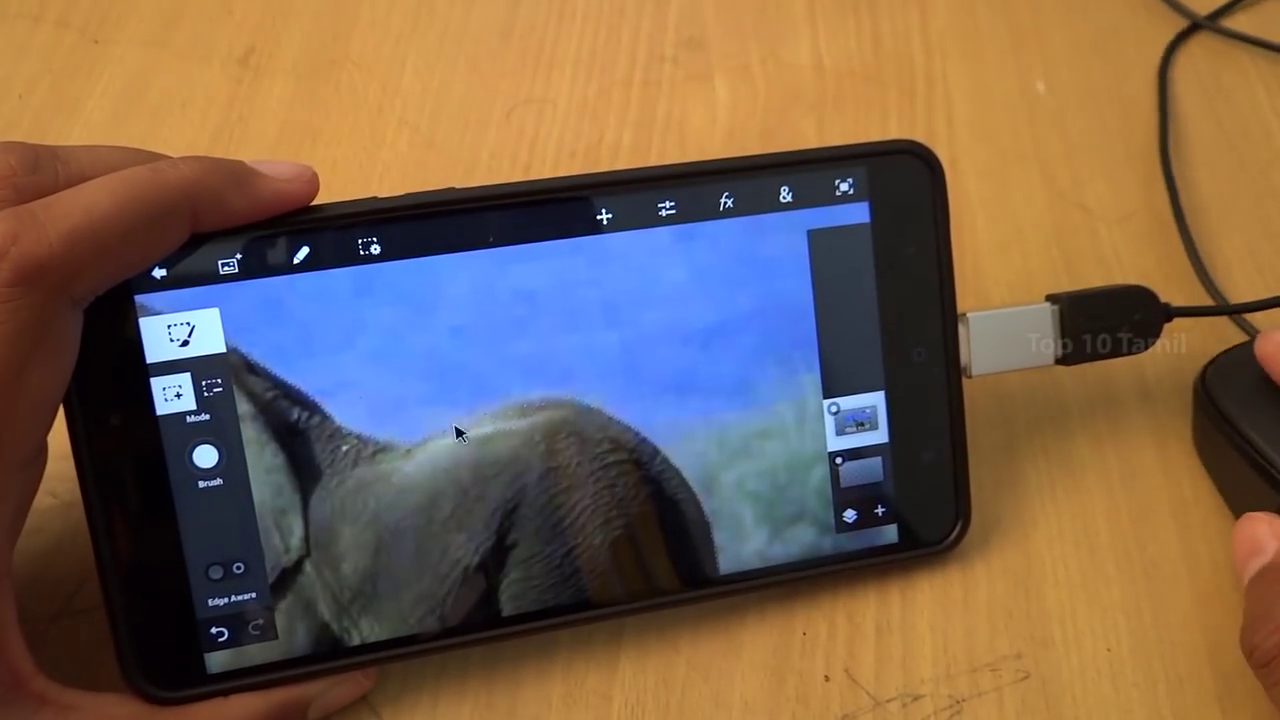
{"action": "left_click", "coordinate": [367, 247]}
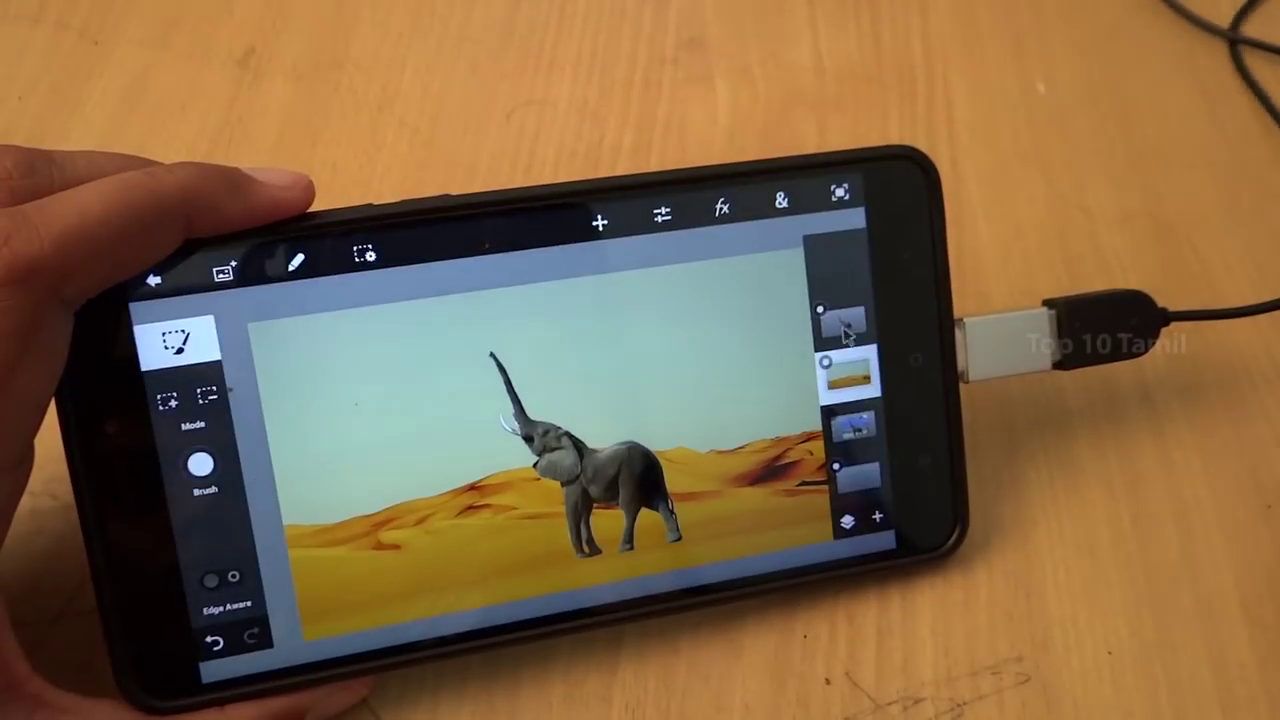
{"action": "left_click", "coordinate": [778, 200]}
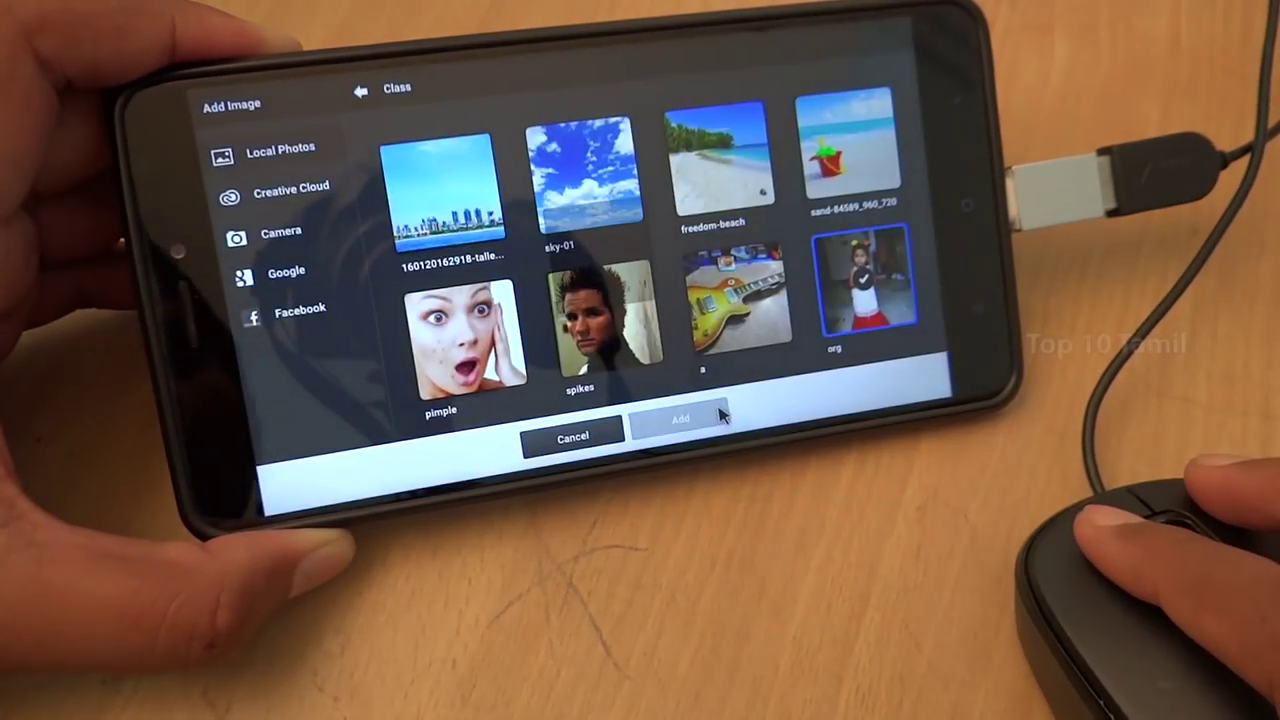
Add the org photo and brush-select the girl from her hair flowers to her skirt, adding and subtracting areas with Edge Aware on
{"action": "left_click", "coordinate": [714, 409]}
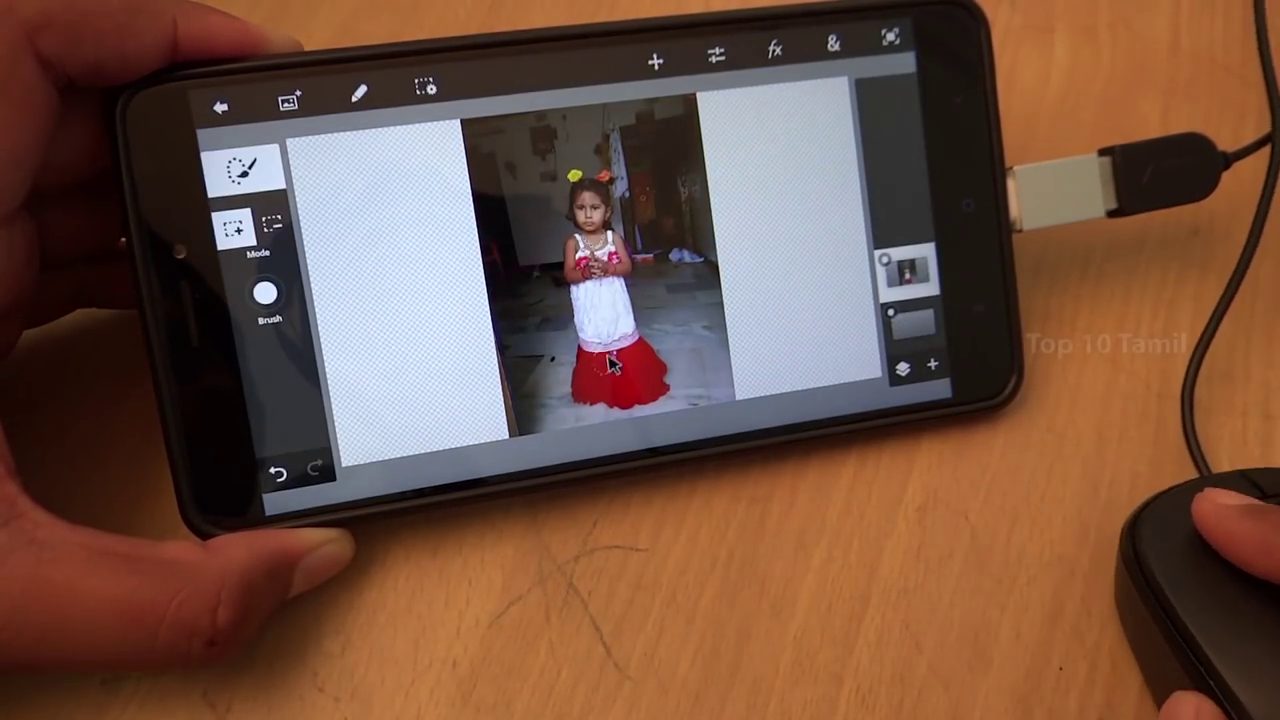
{"action": "scroll", "coordinate": [613, 365], "scroll_direction": "up", "scroll_amount": 3}
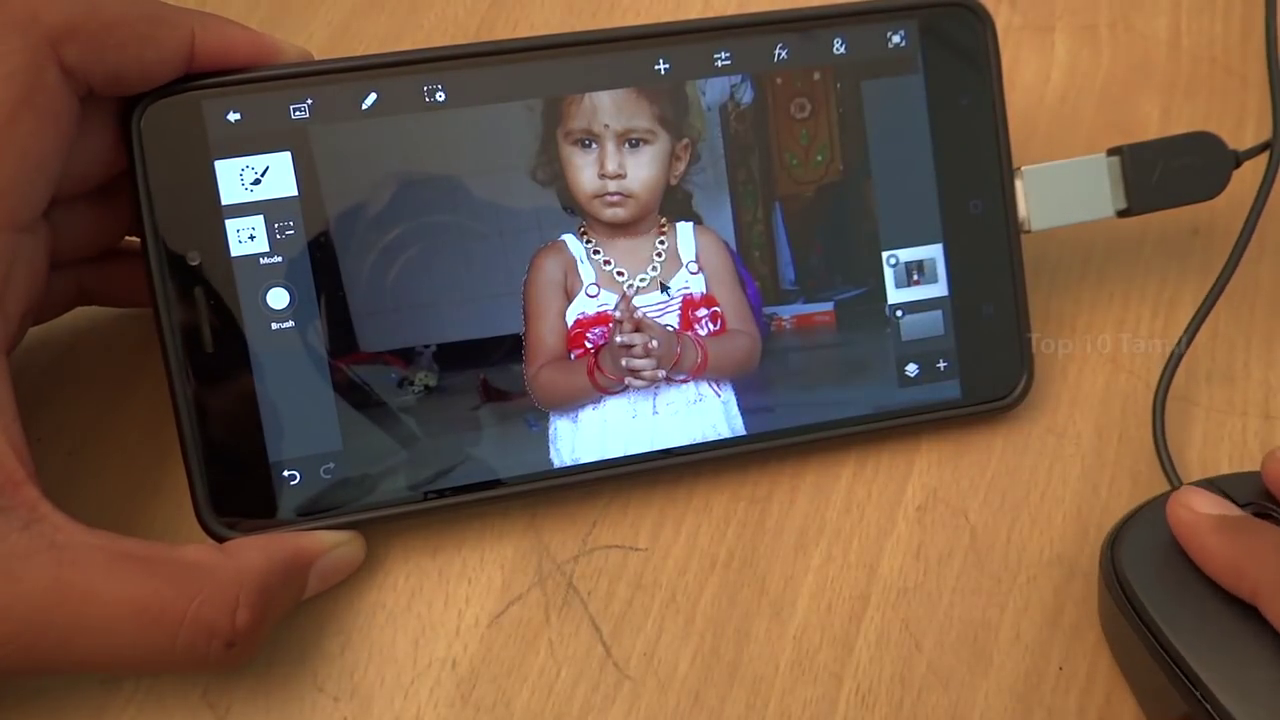
{"action": "scroll", "coordinate": [660, 287], "scroll_direction": "up", "scroll_amount": 3}
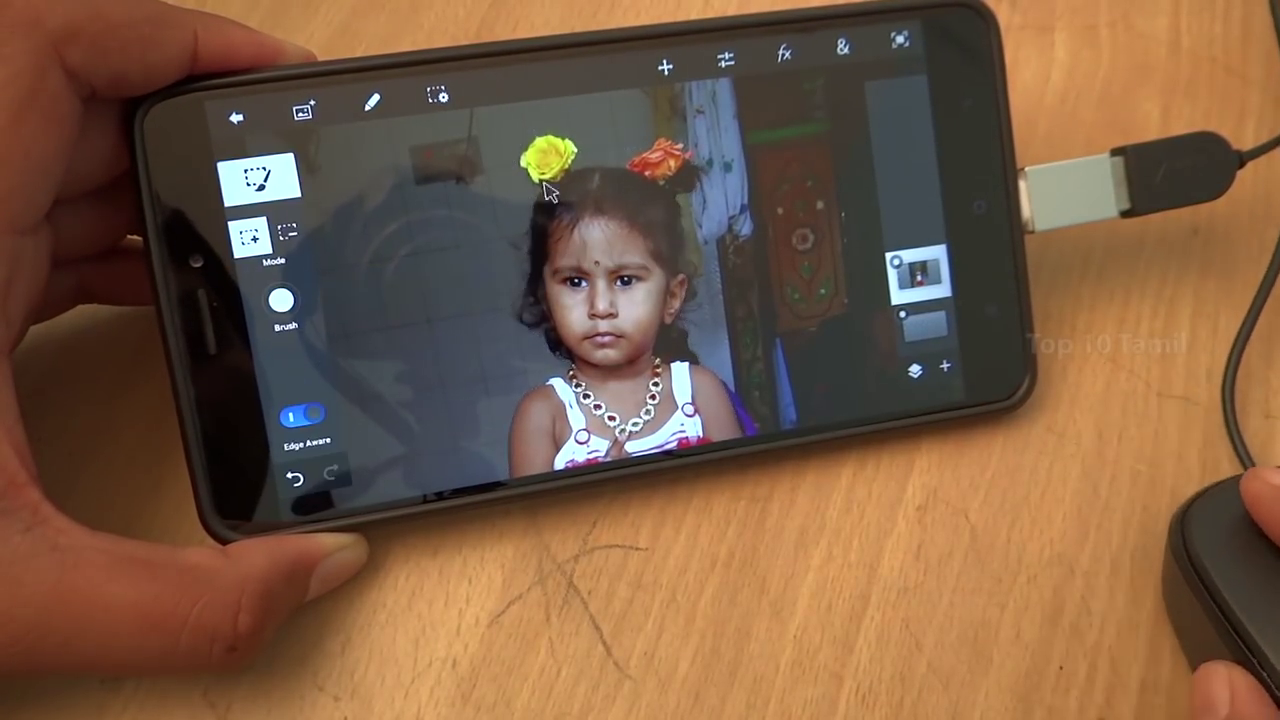
{"action": "scroll", "coordinate": [547, 192], "scroll_direction": "up", "scroll_amount": 2}
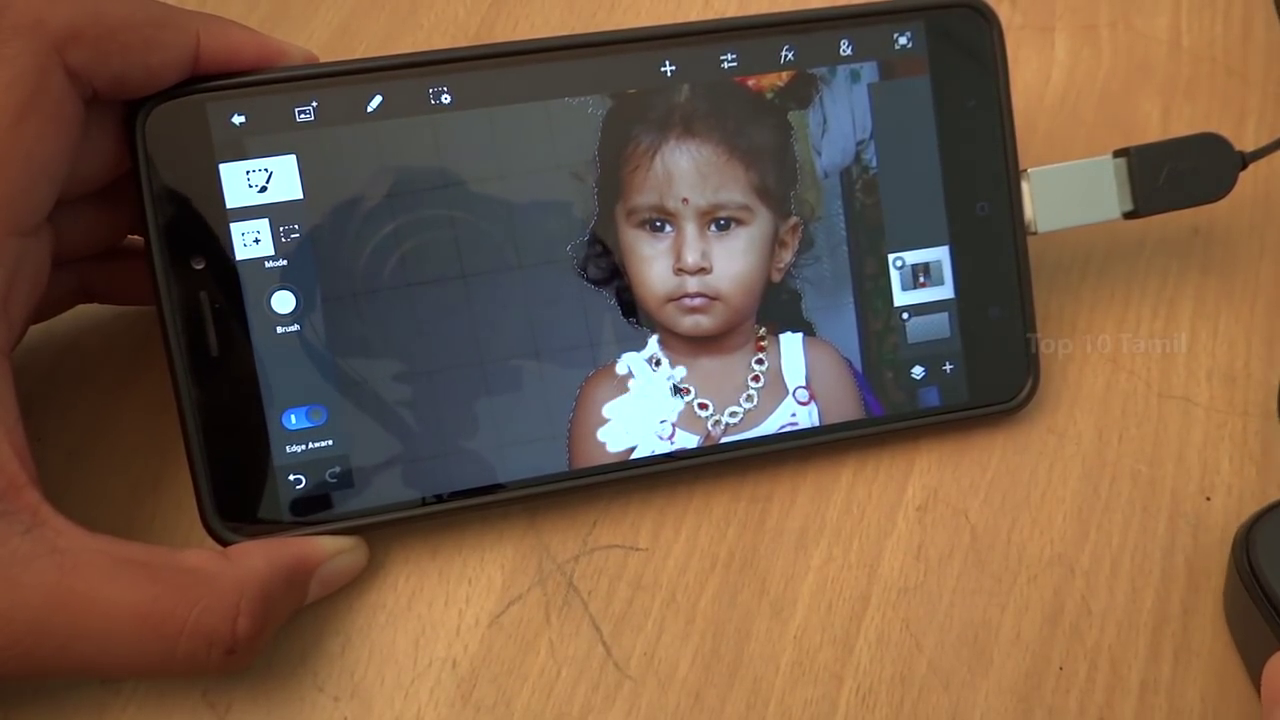
{"action": "scroll", "coordinate": [628, 368], "scroll_direction": "up", "scroll_amount": 3}
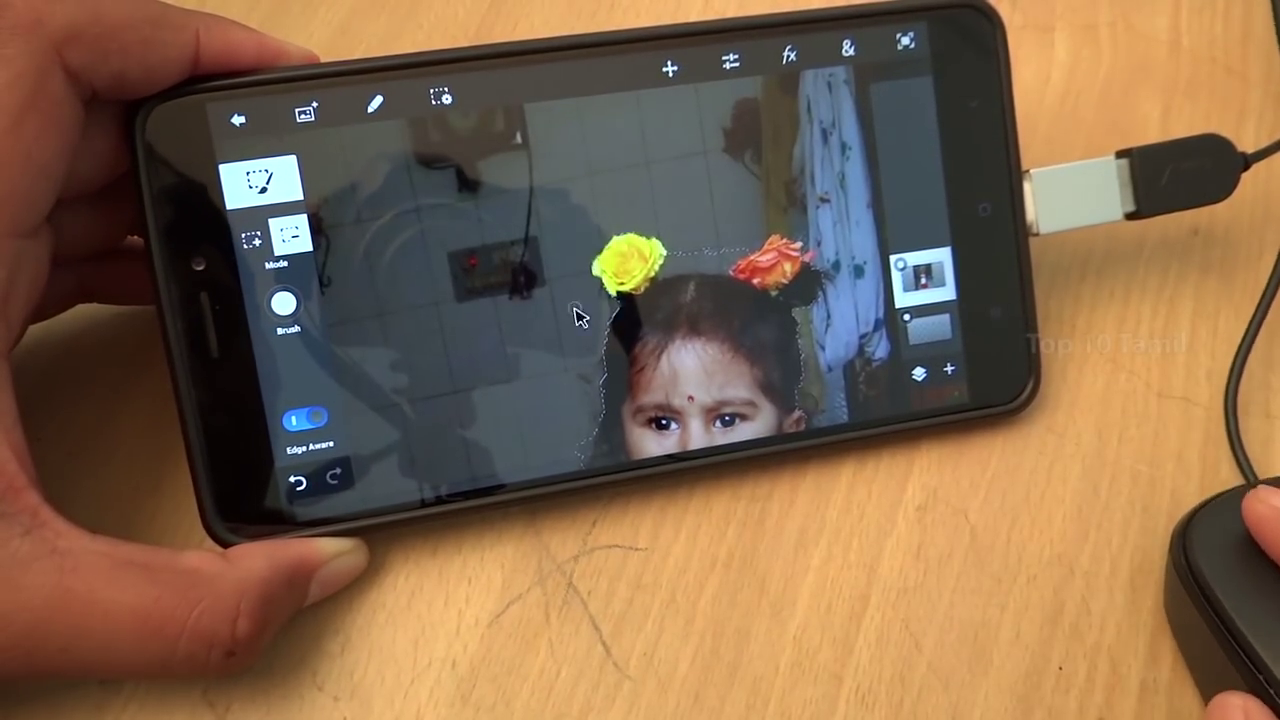
{"action": "scroll", "coordinate": [727, 262], "scroll_direction": "down", "scroll_amount": 5}
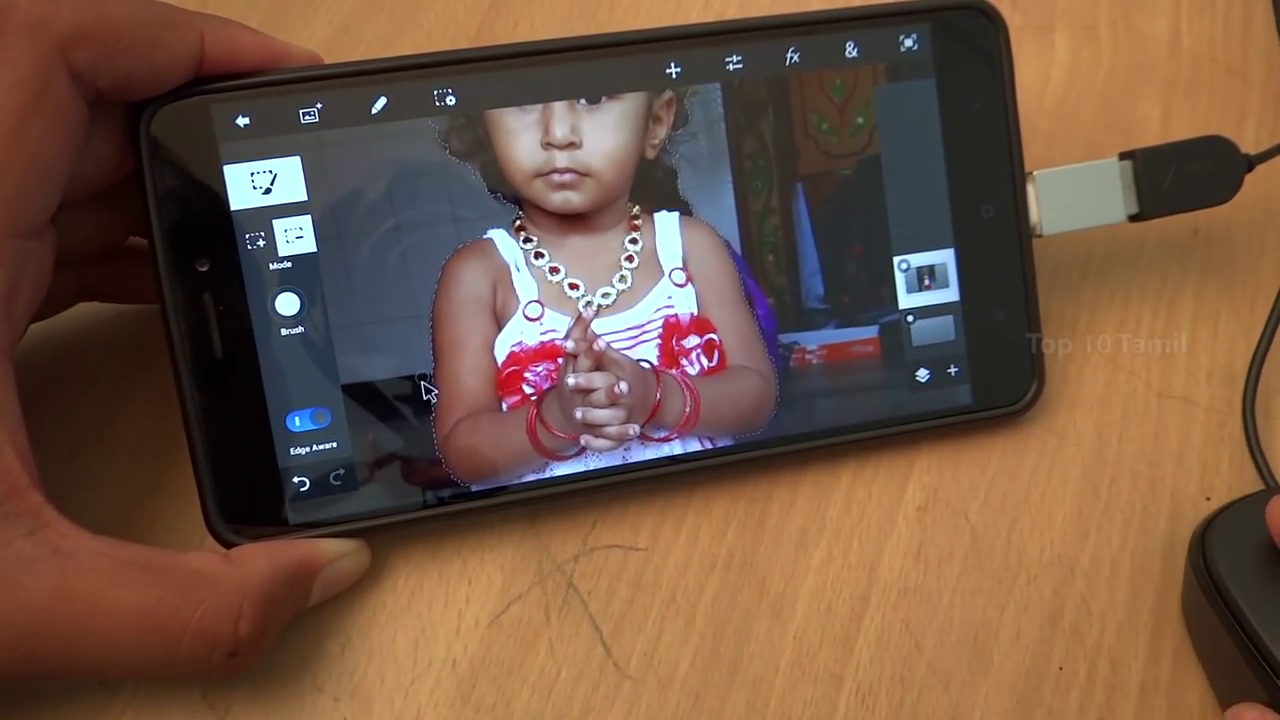
{"action": "scroll", "coordinate": [600, 300], "scroll_direction": "down", "scroll_amount": 5}
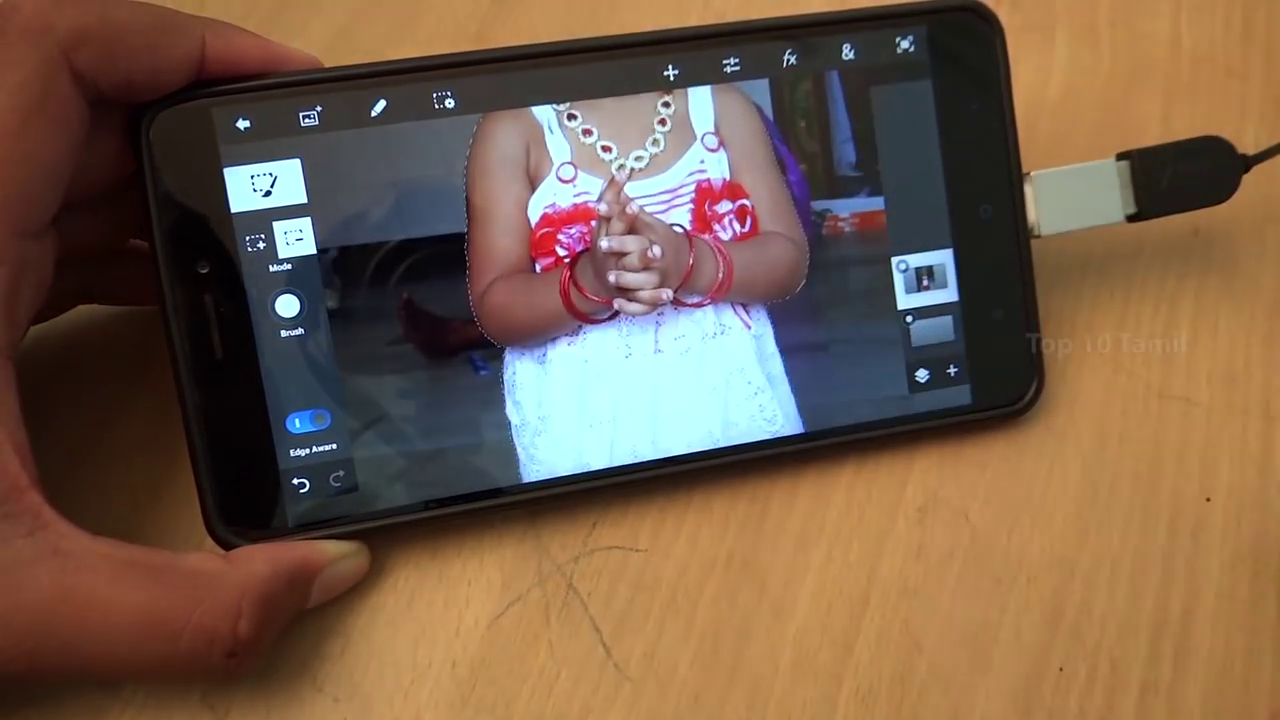
{"action": "scroll", "coordinate": [640, 300], "scroll_direction": "down", "scroll_amount": 5}
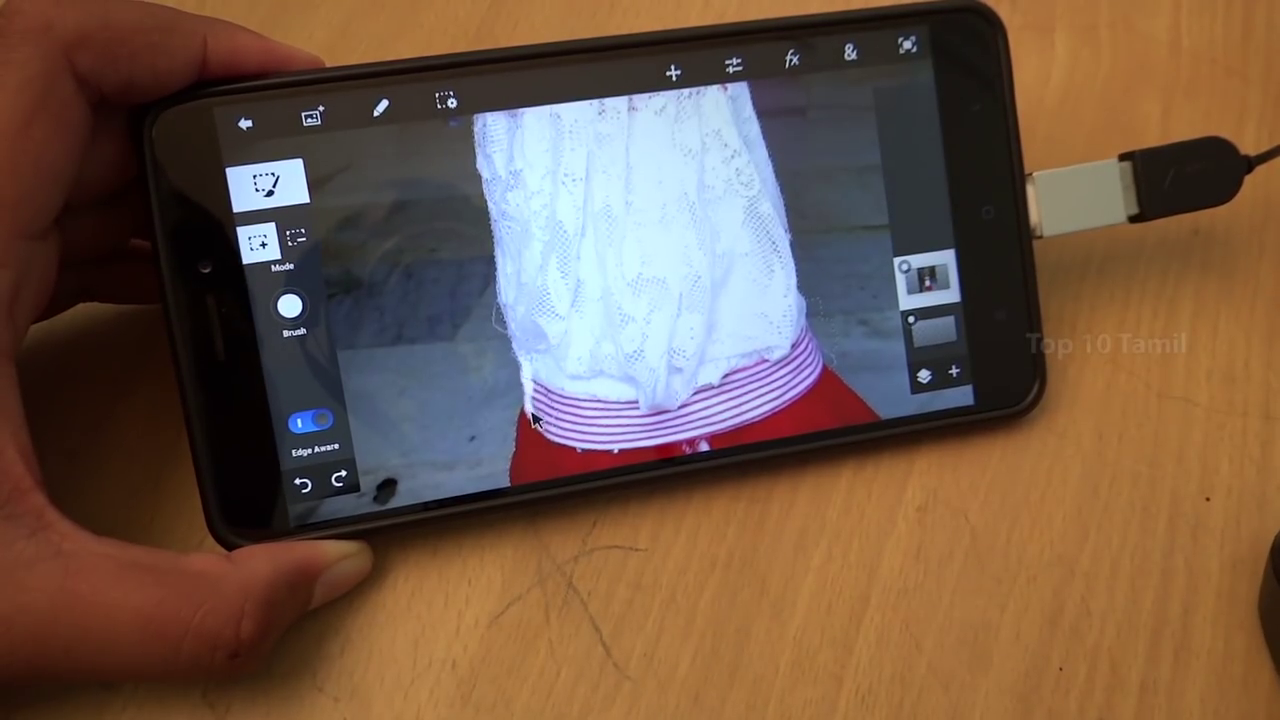
{"action": "scroll", "coordinate": [836, 292], "scroll_direction": "down", "scroll_amount": 5}
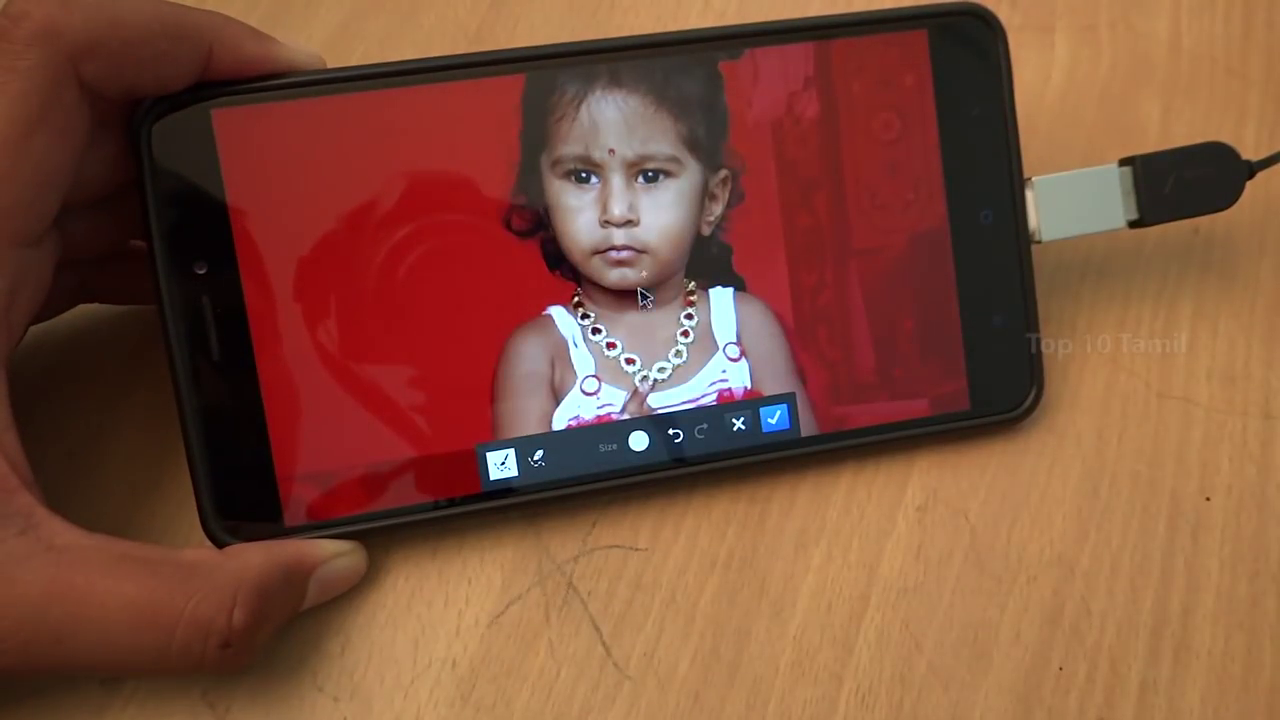
Refine the girl's selection edge and place a second cut-out of her beside the first on the cracked-ground background
{"action": "scroll", "coordinate": [700, 250], "scroll_direction": "up", "scroll_amount": 3}
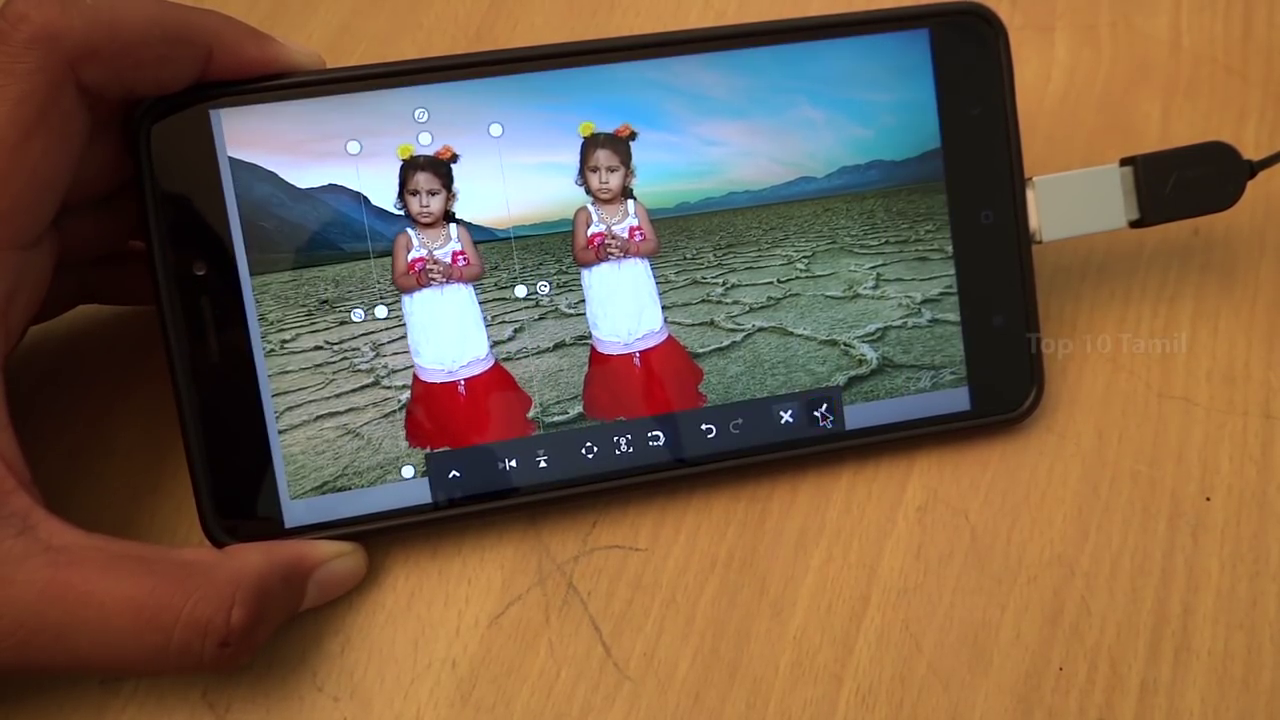
{"action": "left_click", "coordinate": [822, 416]}
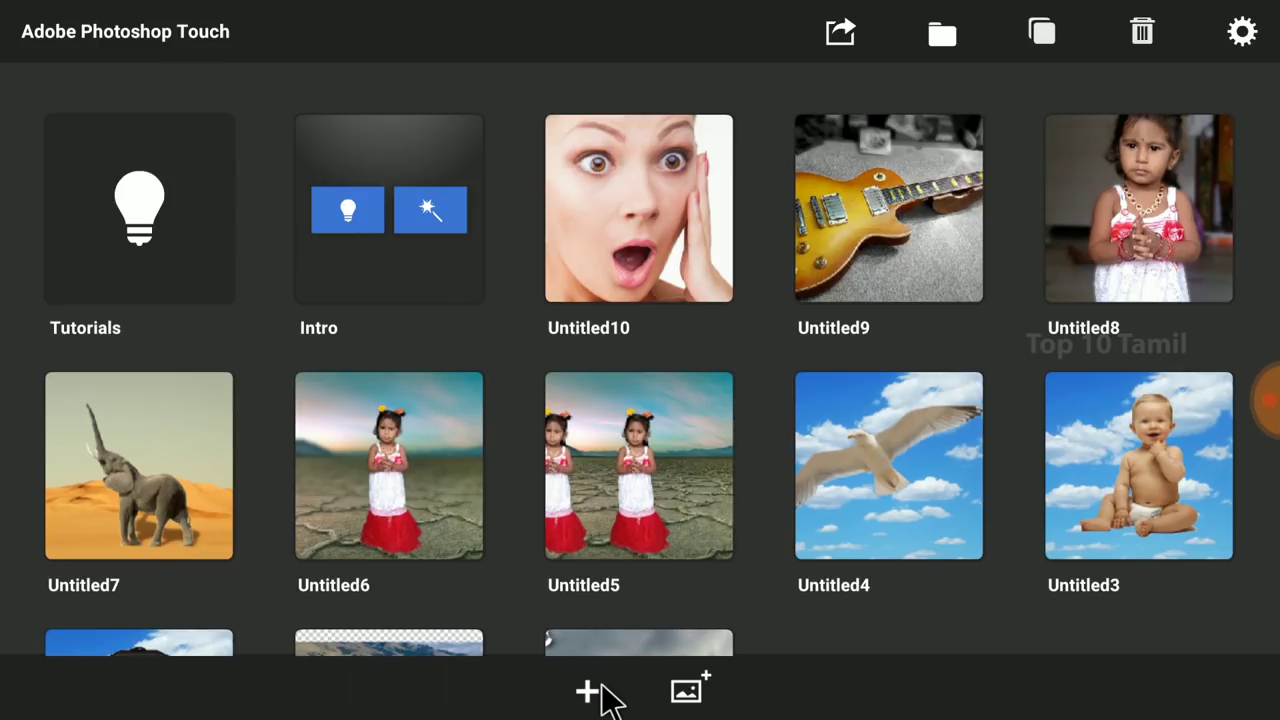
Open the canvas-size settings for a new blank project
{"action": "left_click", "coordinate": [598, 692]}
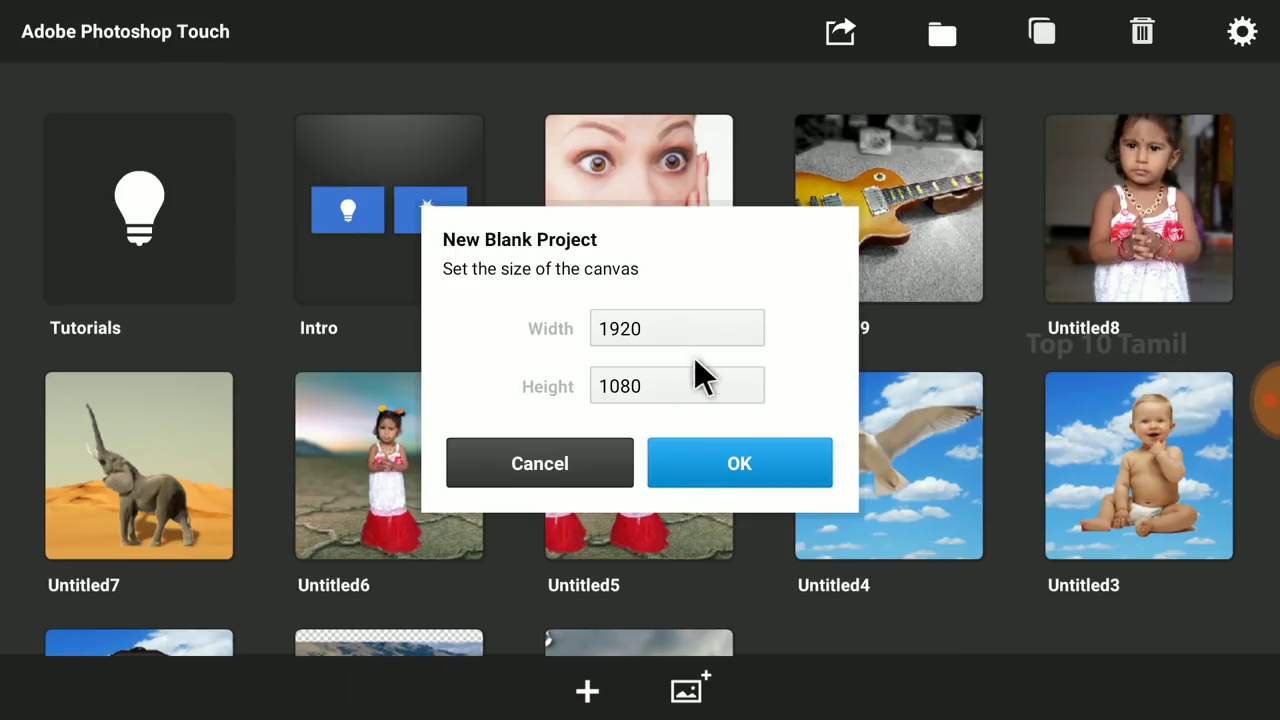
{"action": "left_click", "coordinate": [741, 466]}
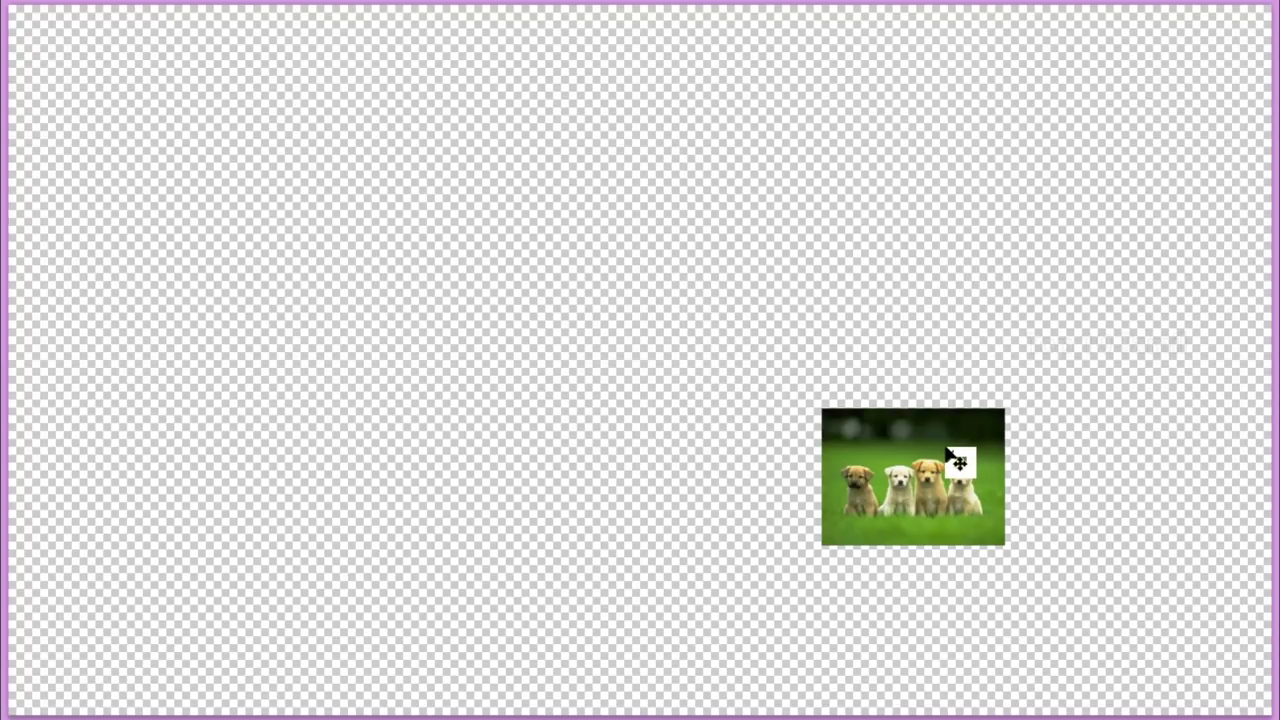
Enlarge the small puppies picture with a free transform until it extends past the canvas edge
{"action": "key", "text": "ctrl+t"}
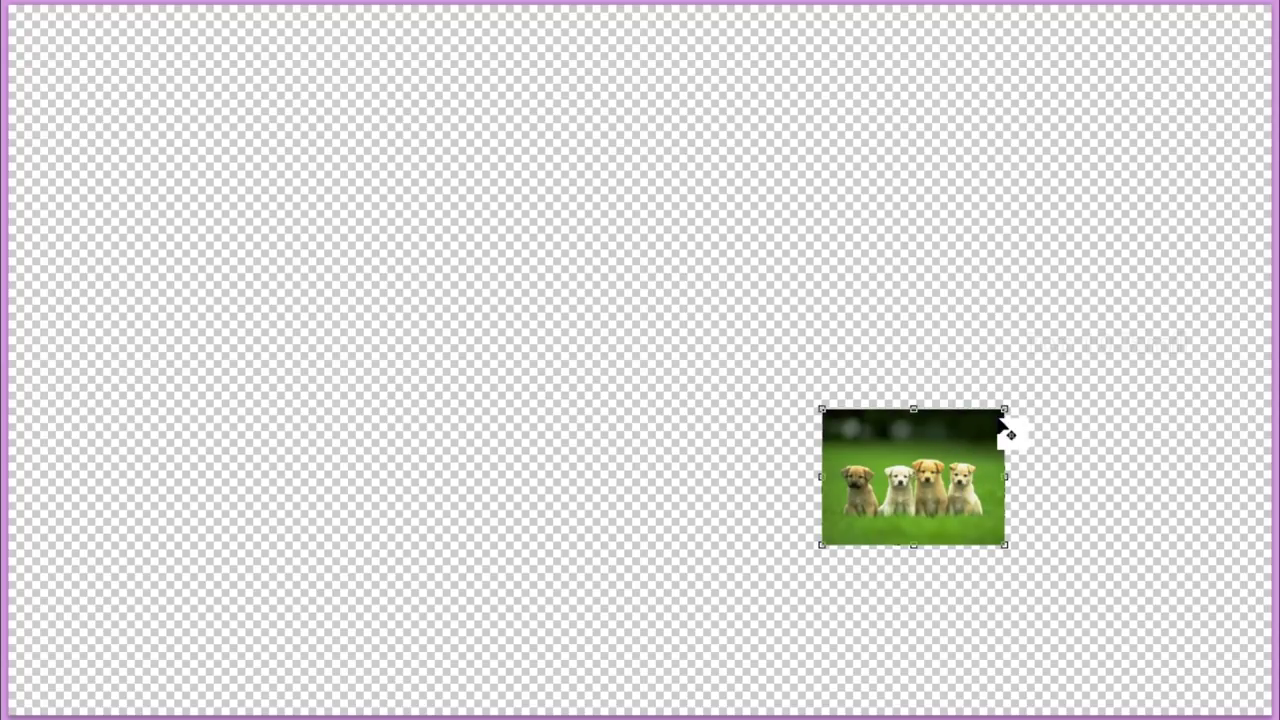
{"action": "left_click_drag", "start_coordinate": [1006, 410], "coordinate": [1279, 38]}
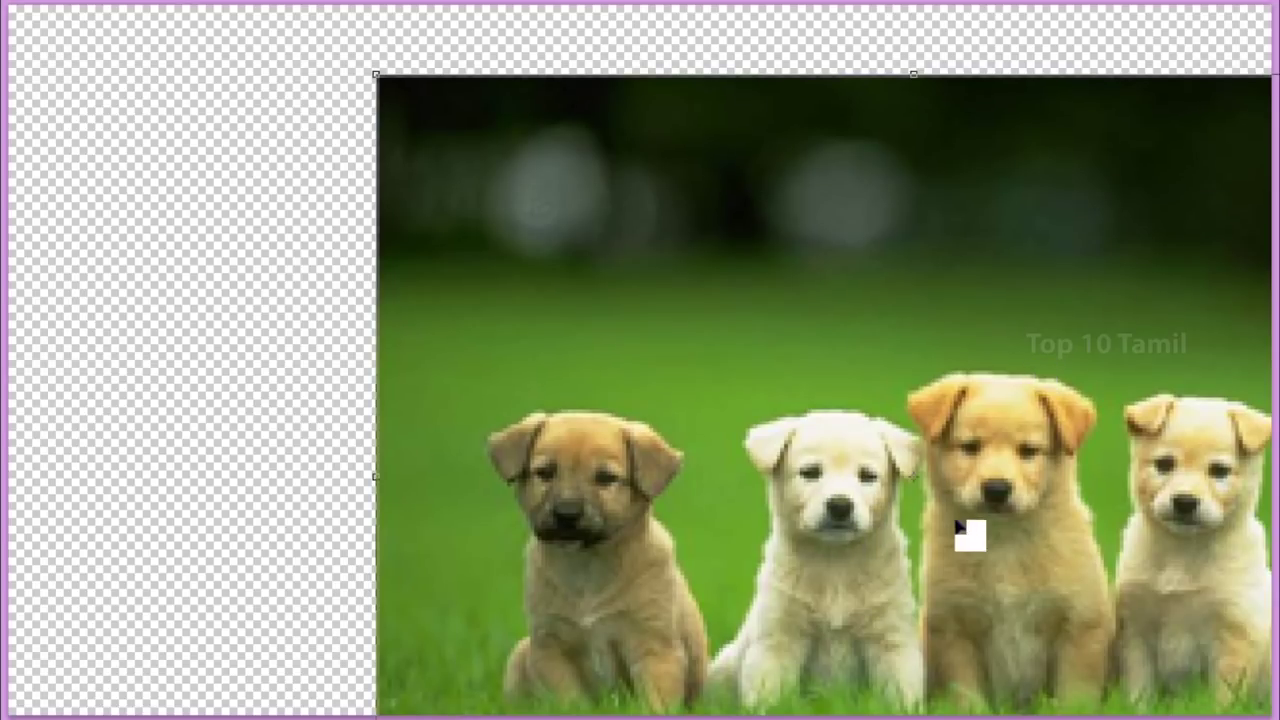
{"action": "key", "text": "Return"}
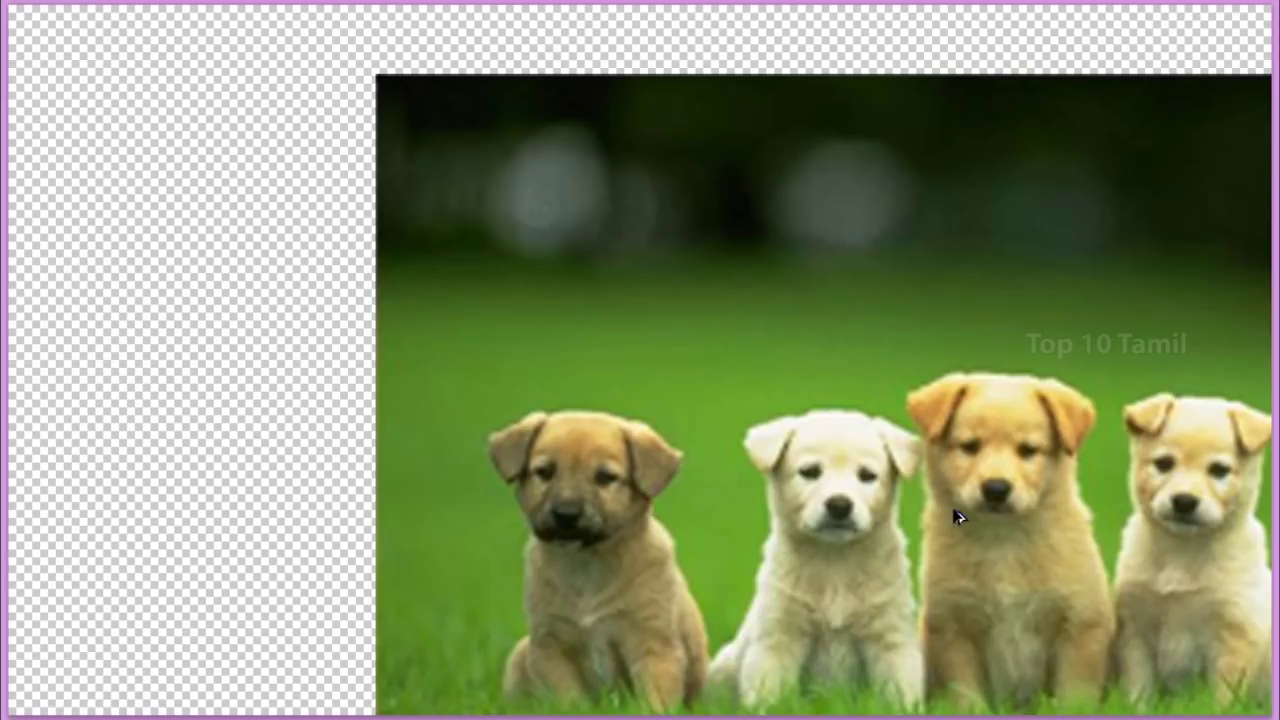
{"action": "scroll", "coordinate": [957, 516], "scroll_direction": "down", "scroll_amount": 3}
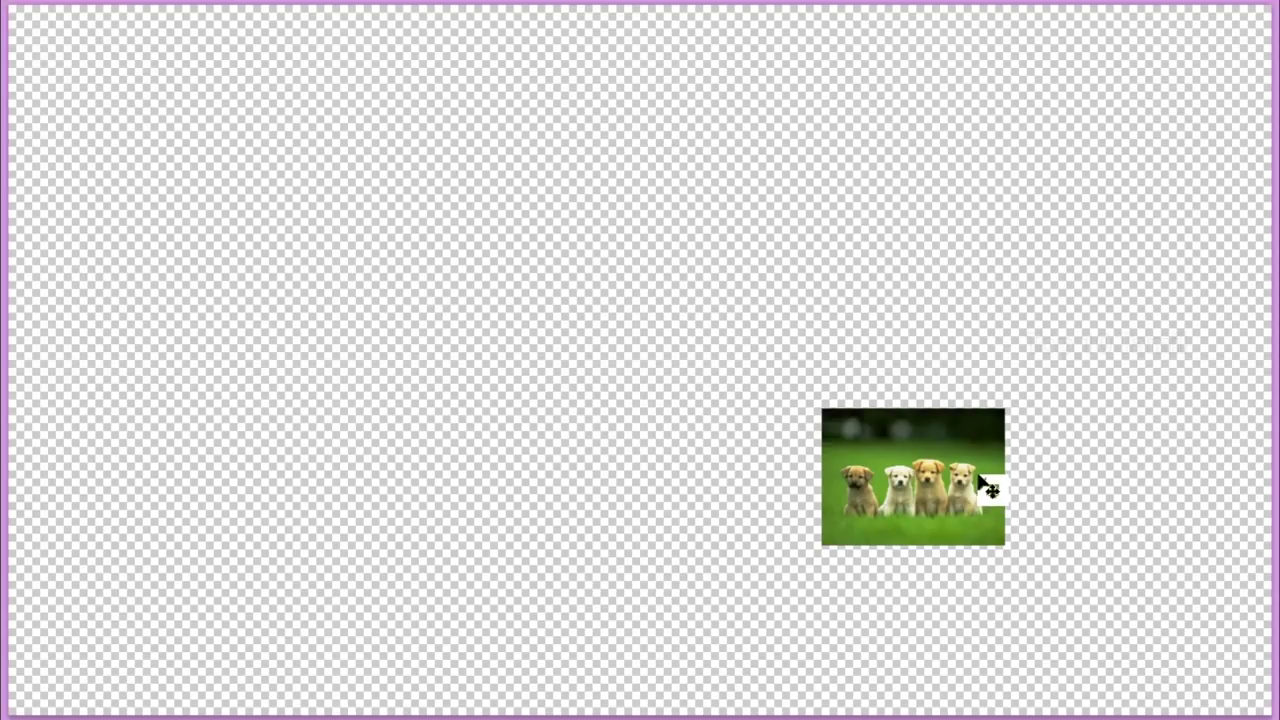
Enlarge the puppies picture in two free transforms, first by a small amount and finally out to the canvas's upper-right corner
{"action": "key", "text": "ctrl+t"}
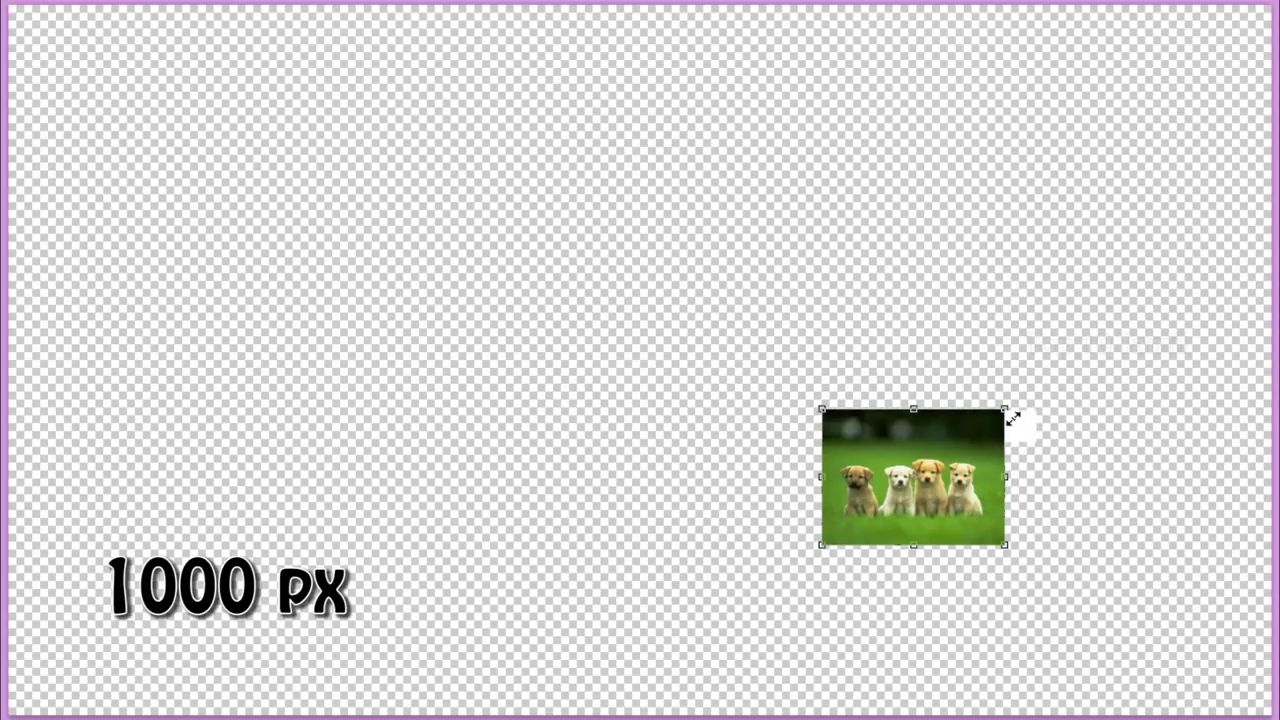
{"action": "left_click_drag", "start_coordinate": [1005, 410], "coordinate": [1056, 376]}
{"action": "key", "text": "Return"}
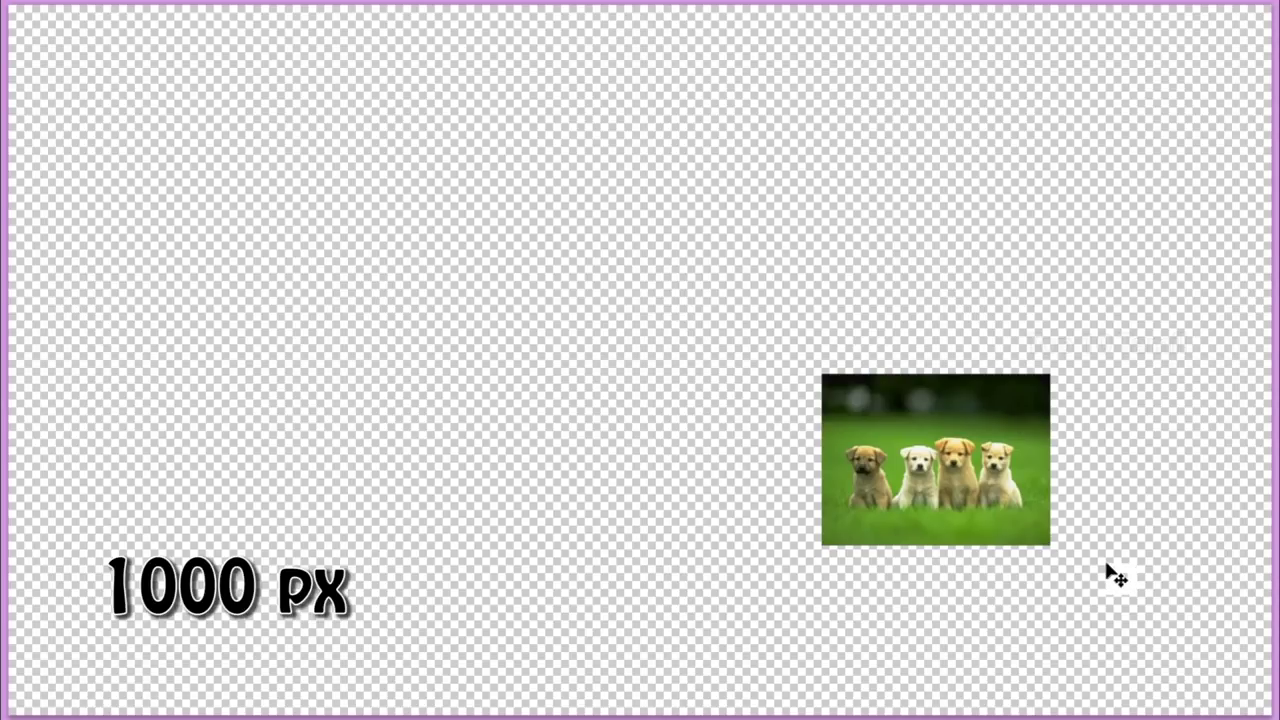
{"action": "key", "text": "ctrl+t"}
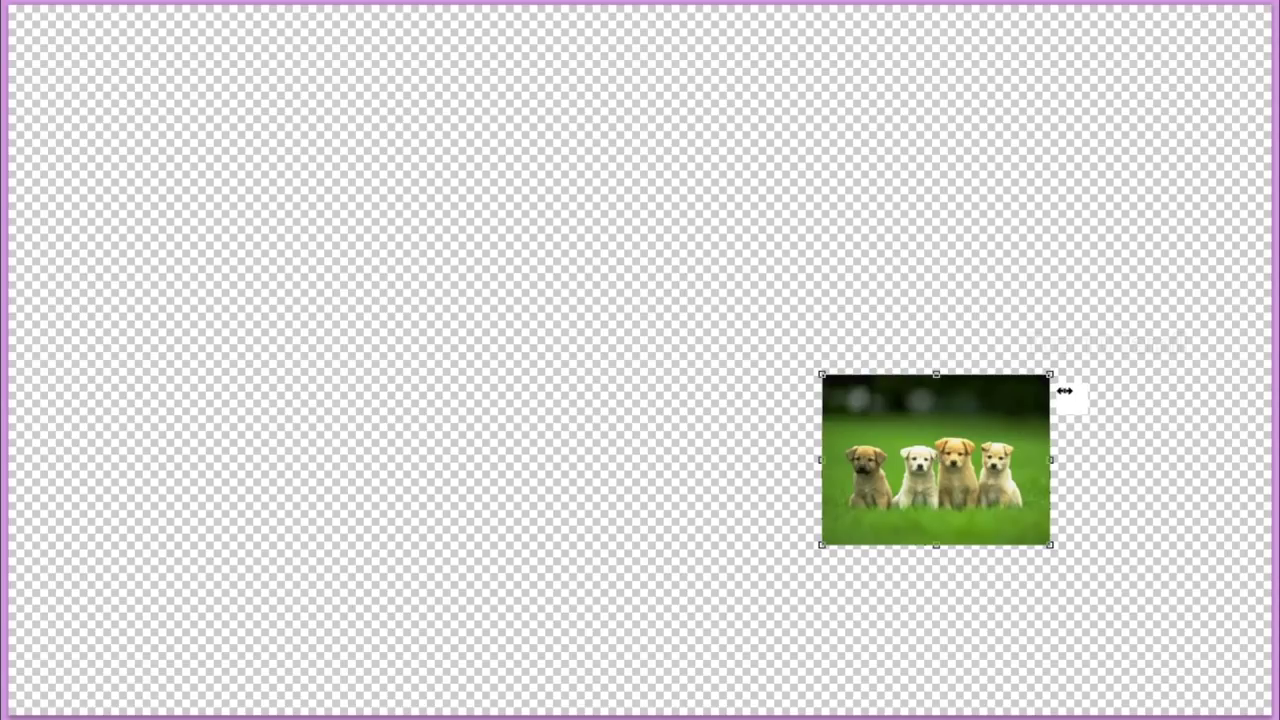
{"action": "left_click_drag", "start_coordinate": [1057, 380], "coordinate": [1279, 40]}
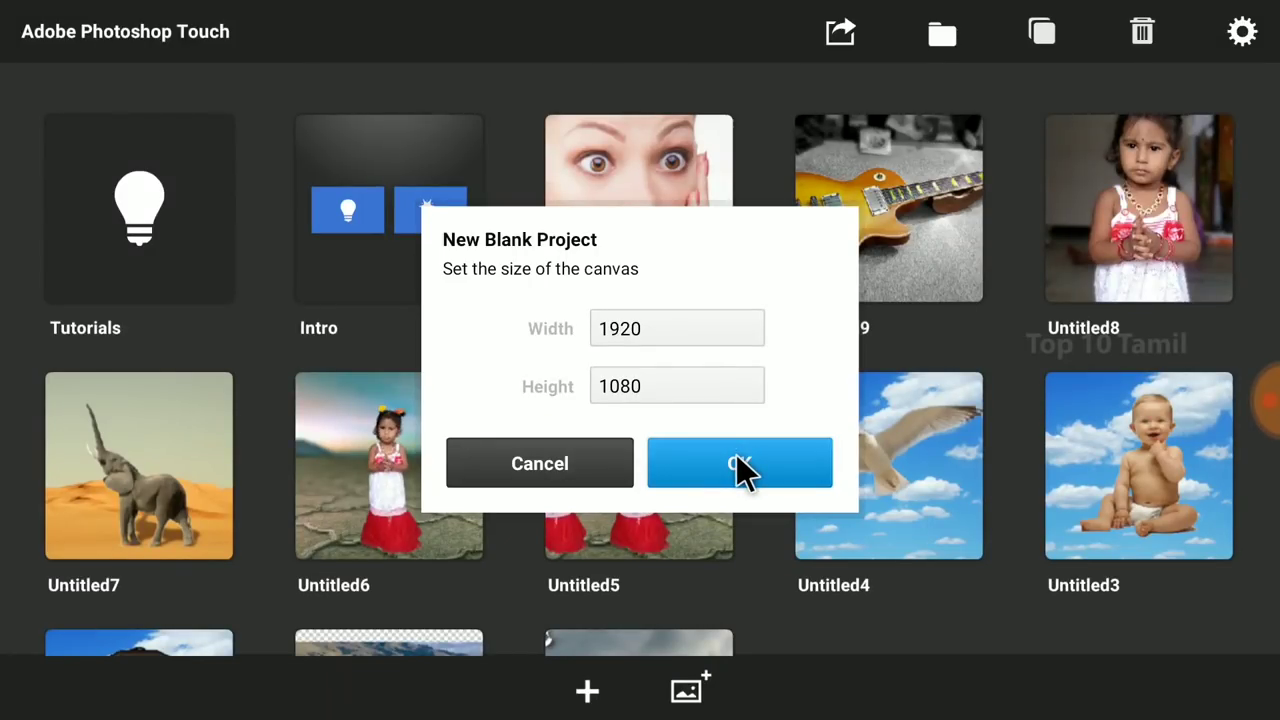
Create the blank project at 1920 by 1080 and add the elephant photo from the Class 2 album of local photos
{"action": "left_click", "coordinate": [743, 470]}
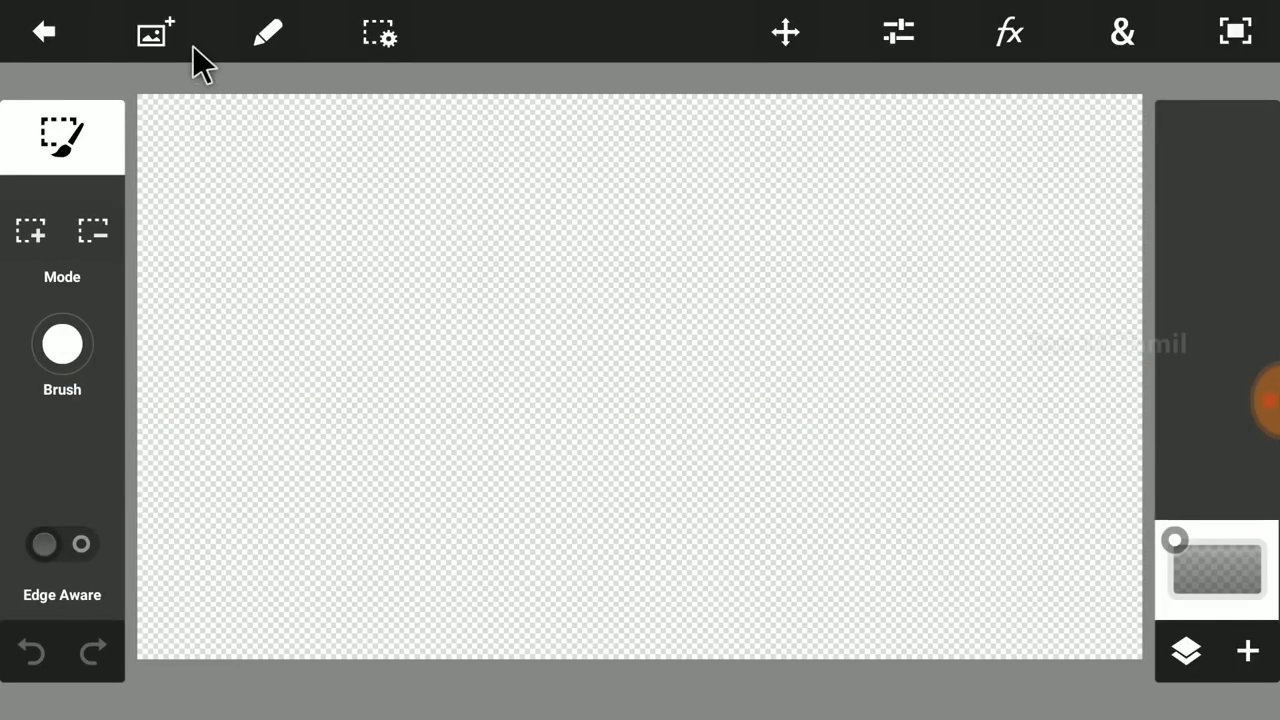
{"action": "left_click", "coordinate": [168, 30]}
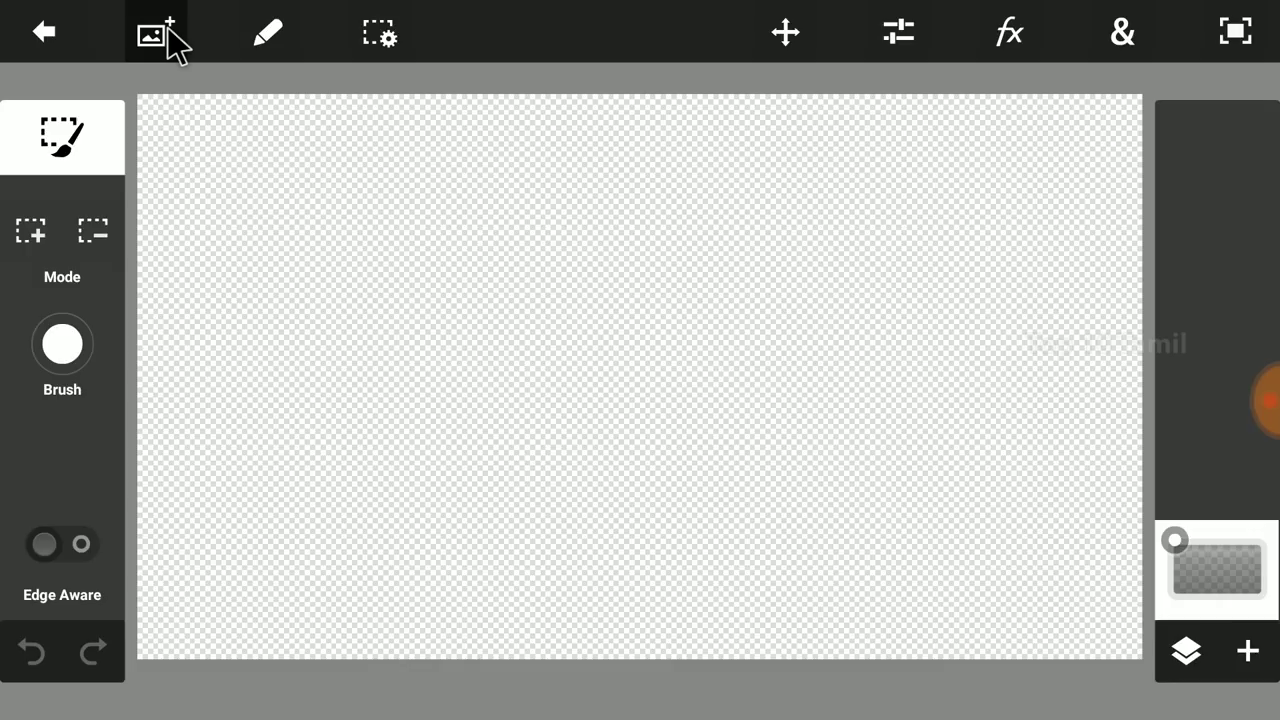
{"action": "left_click", "coordinate": [395, 190]}
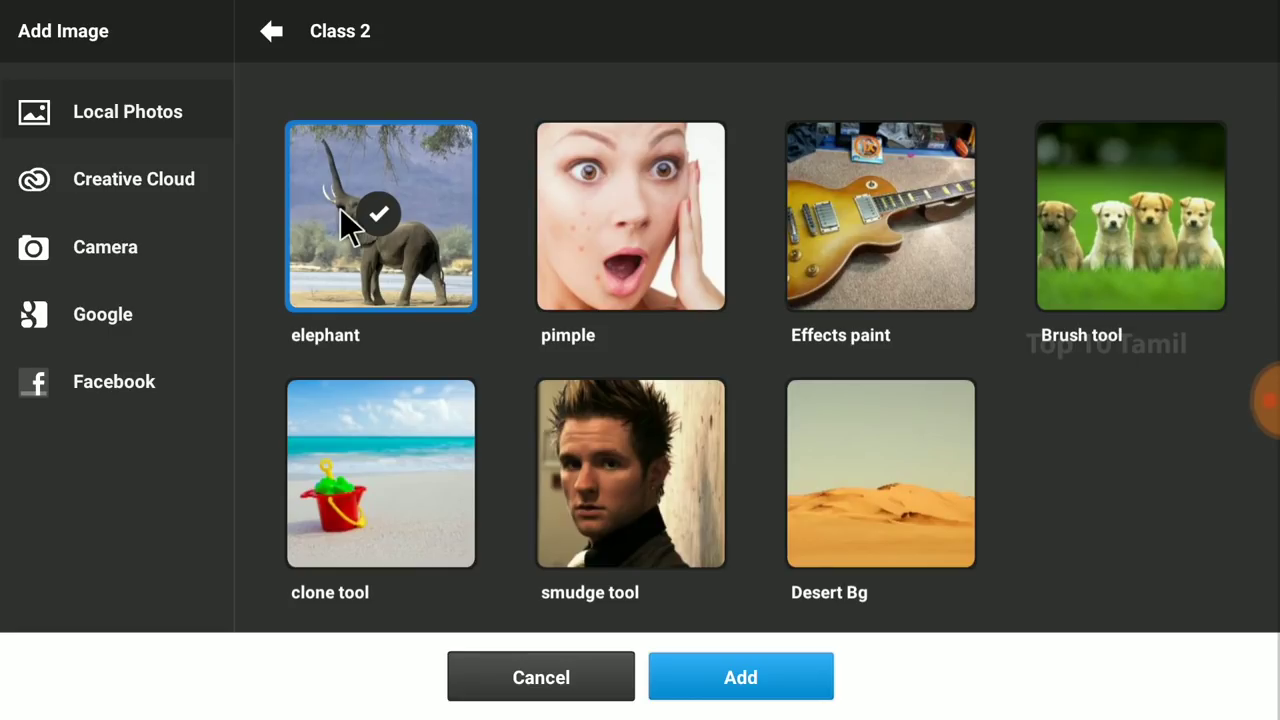
{"action": "left_click", "coordinate": [783, 692]}
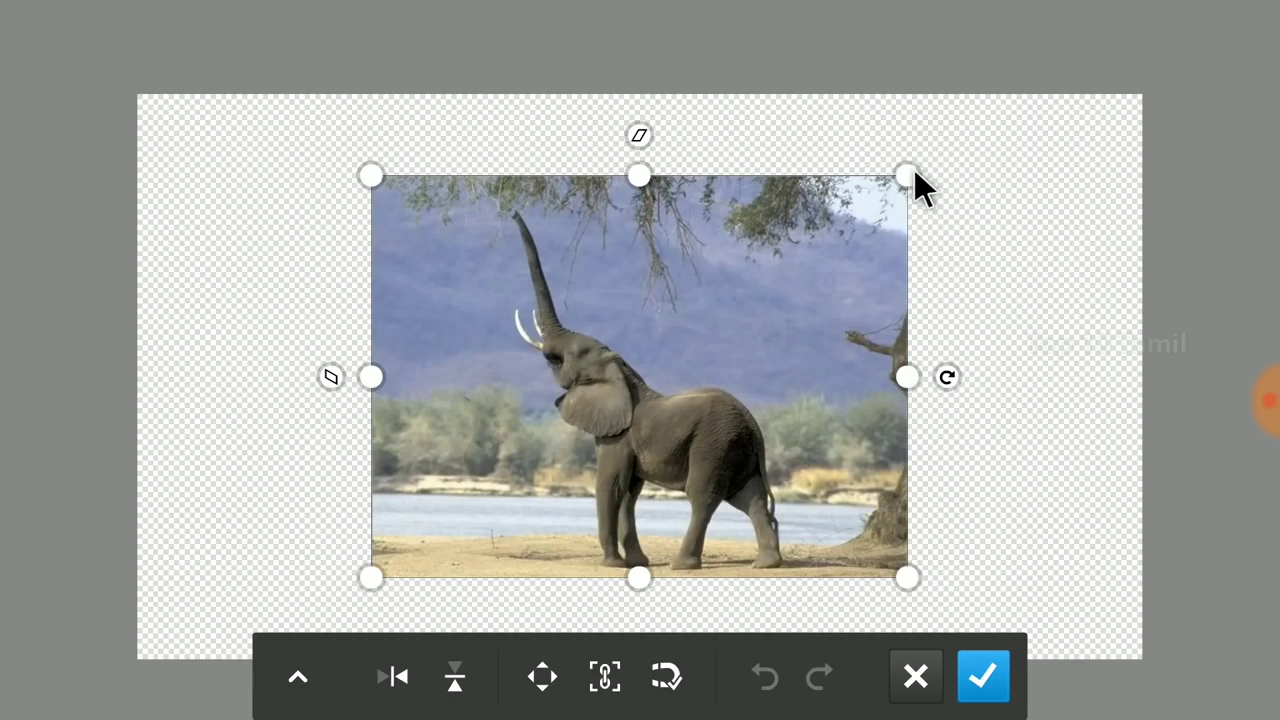
Scale the elephant photo up proportionally from its upper-right corner to about 108% and apply the transform
{"action": "left_click_drag", "start_coordinate": [930, 158], "coordinate": [975, 123]}
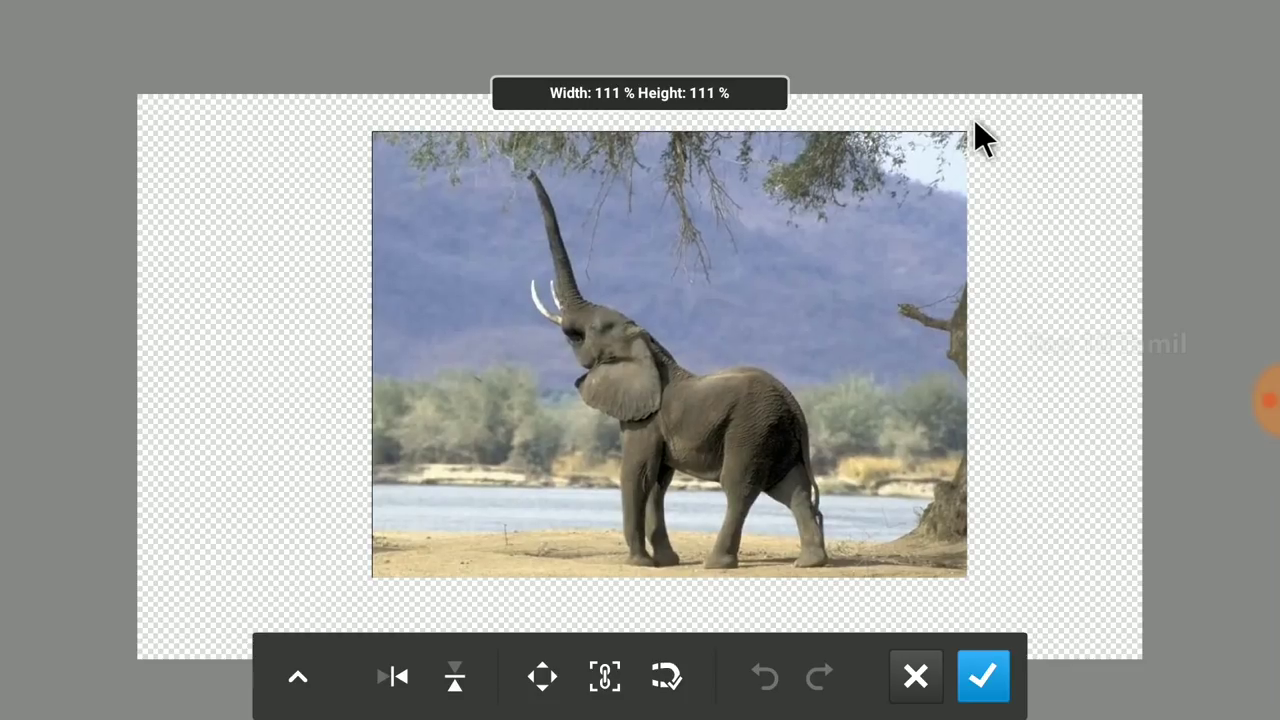
{"action": "left_click_drag", "start_coordinate": [976, 126], "coordinate": [958, 142]}
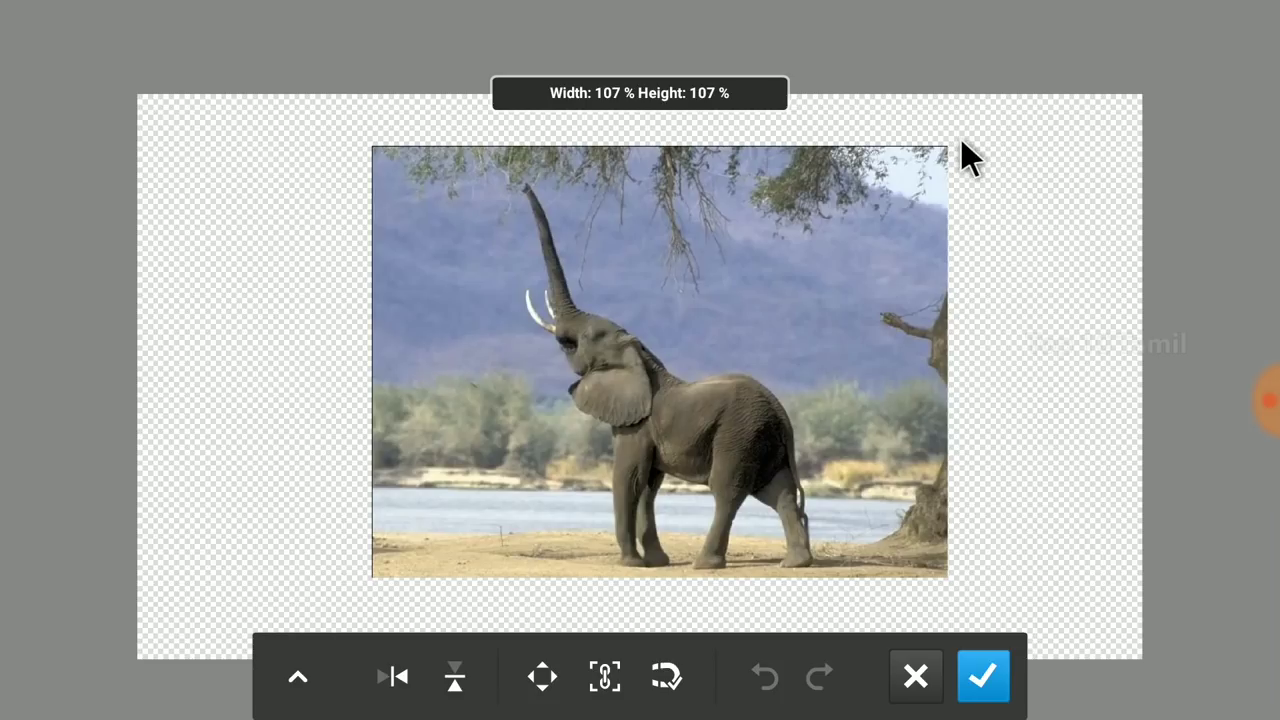
{"action": "left_click_drag", "start_coordinate": [962, 144], "coordinate": [981, 138]}
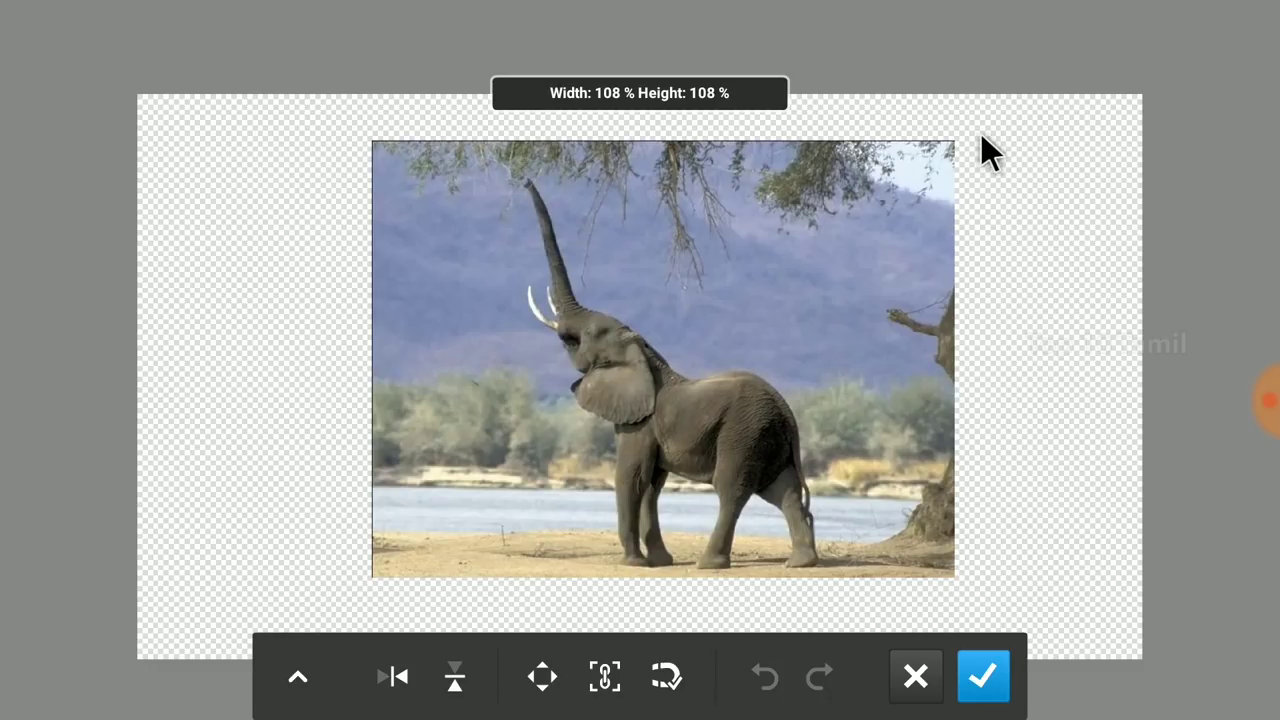
{"action": "mouse_move", "coordinate": [981, 138]}
{"action": "left_mouse_down"}
{"action": "mouse_move", "coordinate": [971, 143]}
{"action": "mouse_move", "coordinate": [1002, 152]}
{"action": "left_mouse_up"}
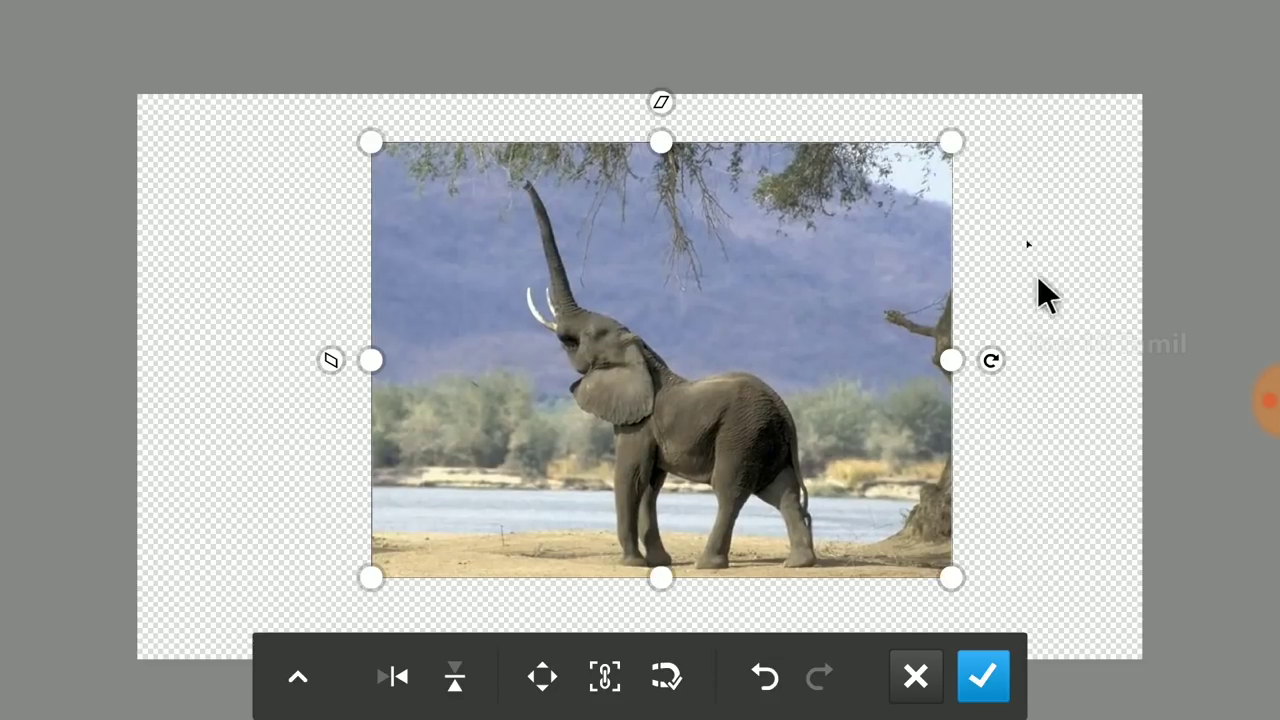
{"action": "left_click", "coordinate": [985, 677]}
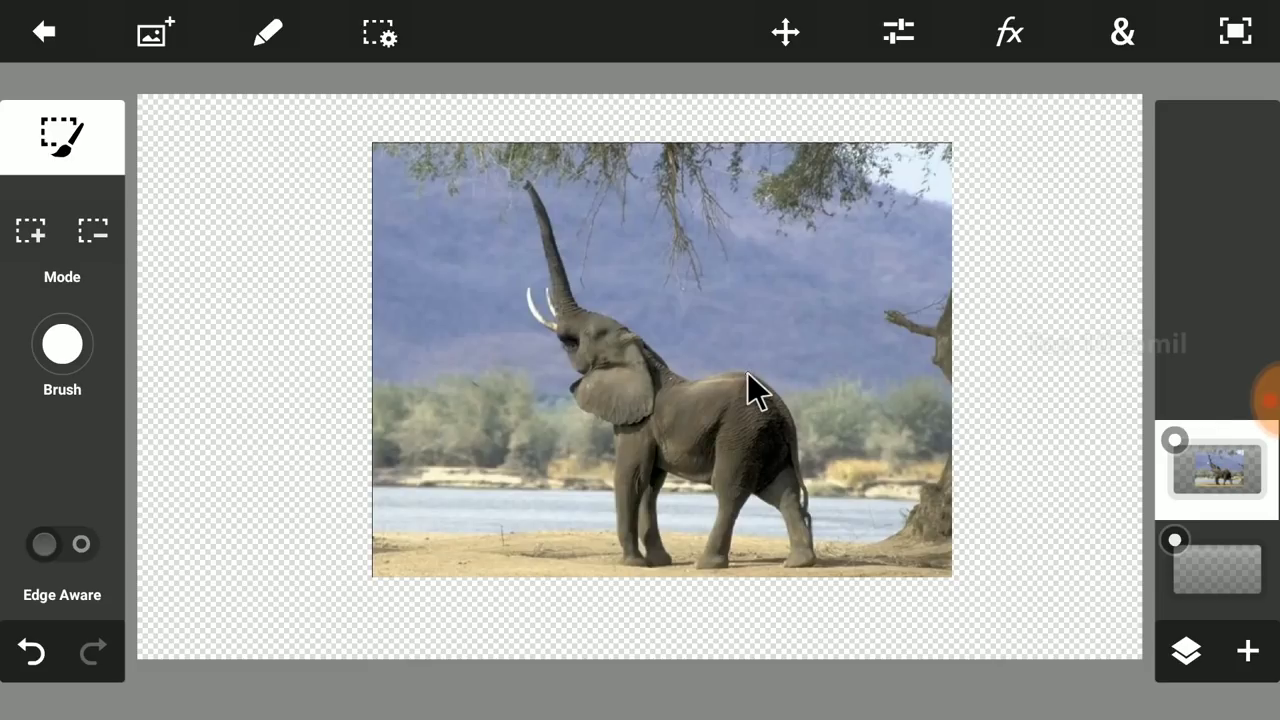
Select the elephant, including its trunk, by painting over it with the quick selection brush in add mode
{"action": "left_click", "coordinate": [107, 111]}
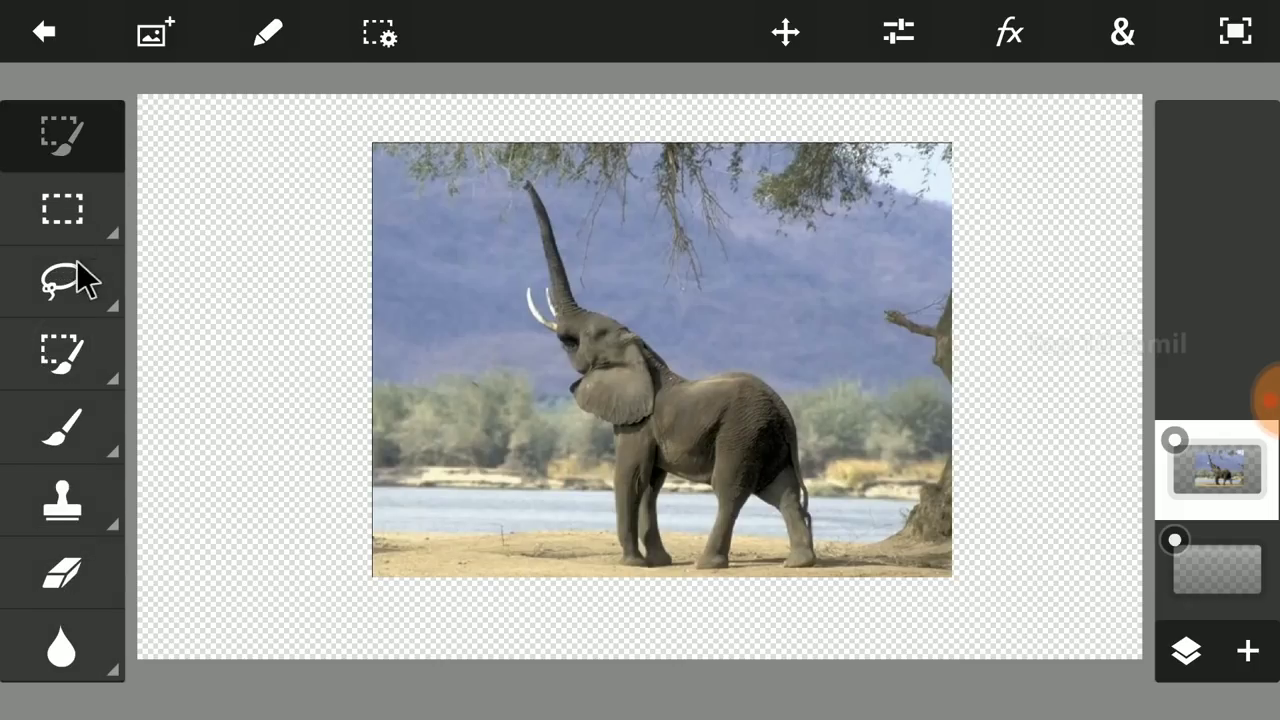
{"action": "left_click", "coordinate": [62, 355]}
{"action": "mouse_move", "coordinate": [62, 355]}
{"action": "left_mouse_down"}
{"action": "mouse_move", "coordinate": [490, 378]}
{"action": "mouse_move", "coordinate": [126, 366]}
{"action": "mouse_move", "coordinate": [437, 362]}
{"action": "mouse_move", "coordinate": [112, 365]}
{"action": "mouse_move", "coordinate": [500, 376]}
{"action": "mouse_move", "coordinate": [483, 358]}
{"action": "left_mouse_up"}
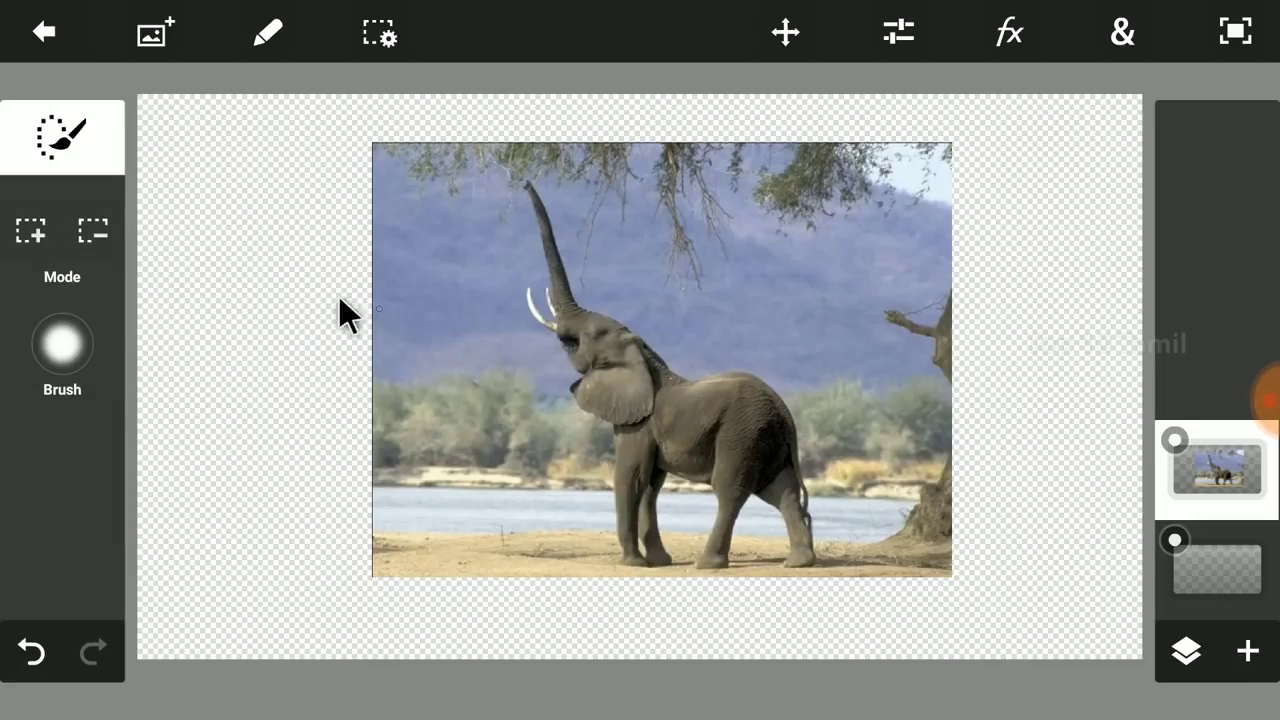
{"action": "left_click", "coordinate": [48, 233]}
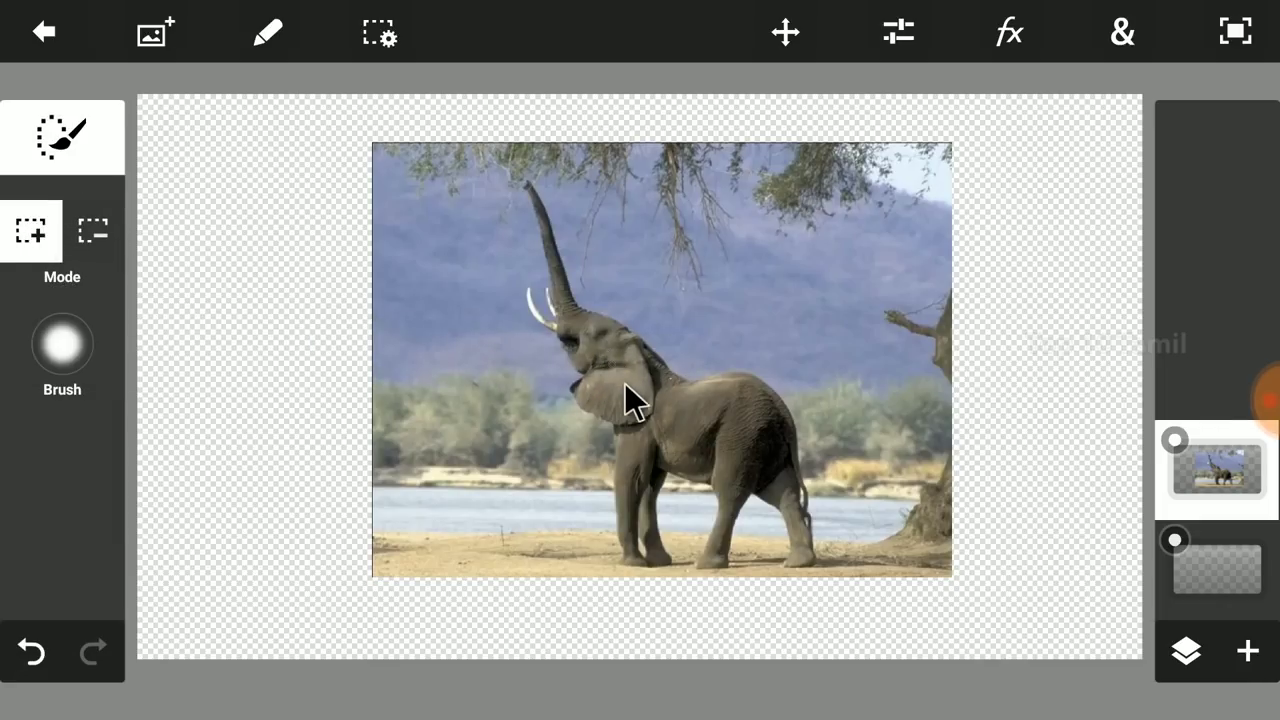
{"action": "mouse_move", "coordinate": [625, 383]}
{"action": "left_mouse_down"}
{"action": "mouse_move", "coordinate": [648, 459]}
{"action": "mouse_move", "coordinate": [639, 515]}
{"action": "mouse_move", "coordinate": [652, 406]}
{"action": "mouse_move", "coordinate": [723, 520]}
{"action": "mouse_move", "coordinate": [806, 535]}
{"action": "mouse_move", "coordinate": [556, 250]}
{"action": "mouse_move", "coordinate": [652, 250]}
{"action": "mouse_move", "coordinate": [641, 258]}
{"action": "mouse_move", "coordinate": [573, 205]}
{"action": "mouse_move", "coordinate": [591, 182]}
{"action": "mouse_move", "coordinate": [563, 148]}
{"action": "mouse_move", "coordinate": [604, 278]}
{"action": "mouse_move", "coordinate": [623, 285]}
{"action": "mouse_move", "coordinate": [612, 246]}
{"action": "mouse_move", "coordinate": [526, 171]}
{"action": "left_mouse_up"}
Set up the selection brush in subtract mode with a size of 17, and undo the accidental deselection of the elephant
{"action": "left_click", "coordinate": [93, 230]}
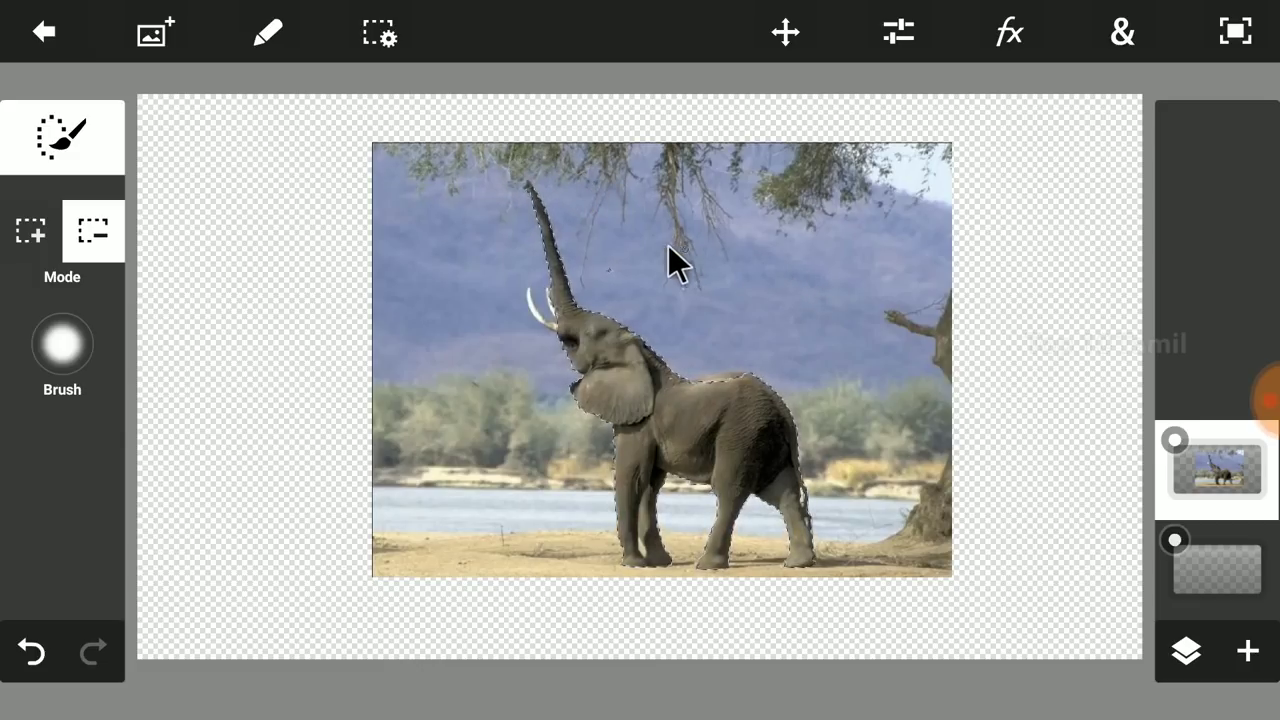
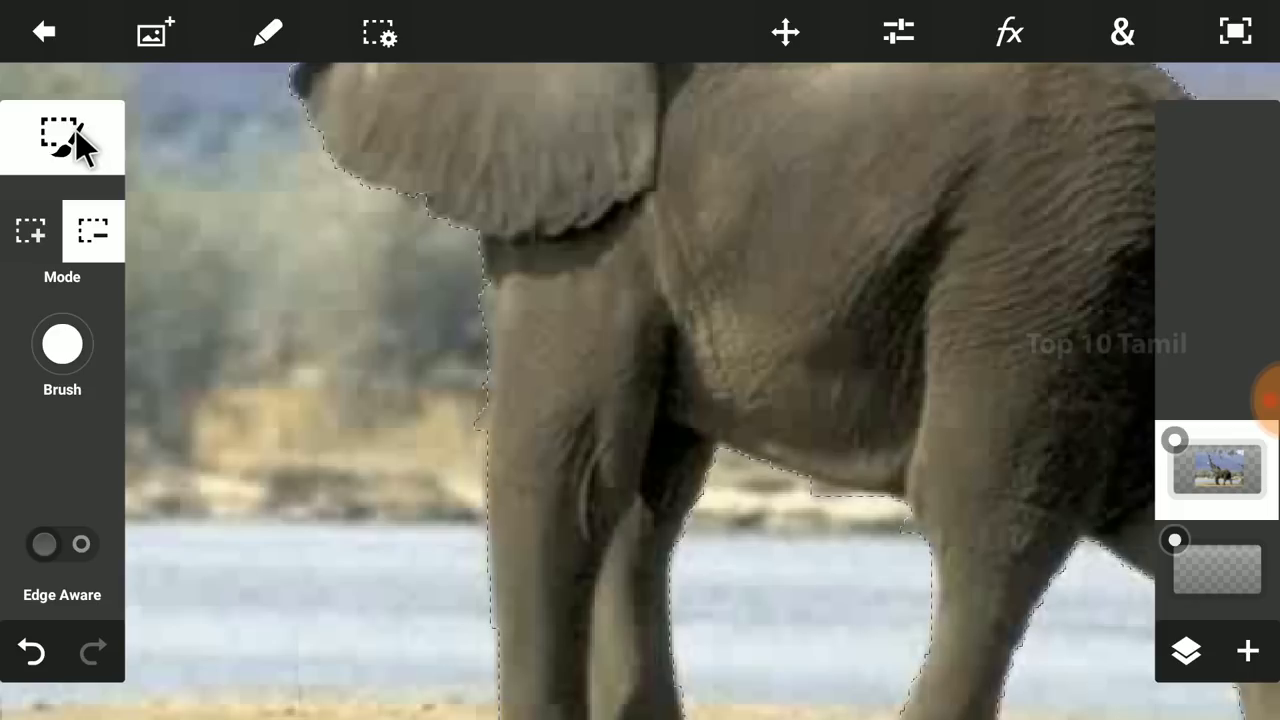
{"action": "left_click", "coordinate": [78, 143]}
{"action": "left_click", "coordinate": [80, 150]}
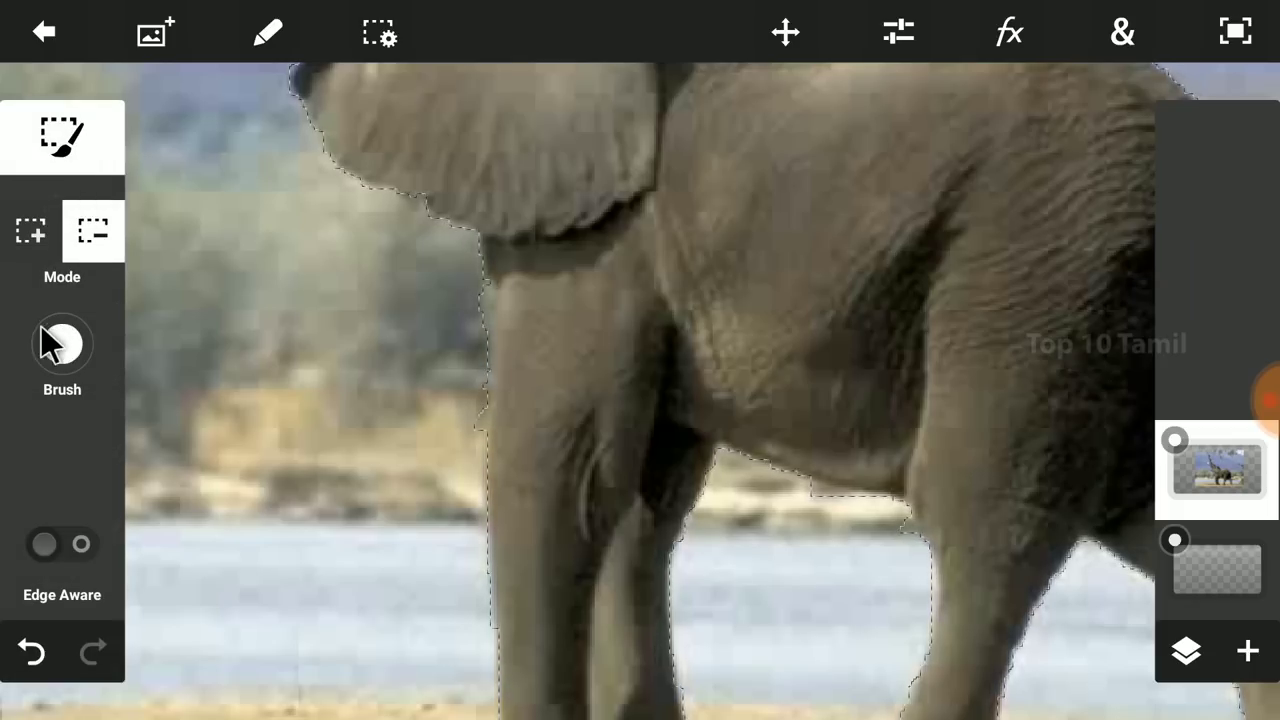
{"action": "left_click", "coordinate": [45, 330]}
{"action": "left_click", "coordinate": [392, 362]}
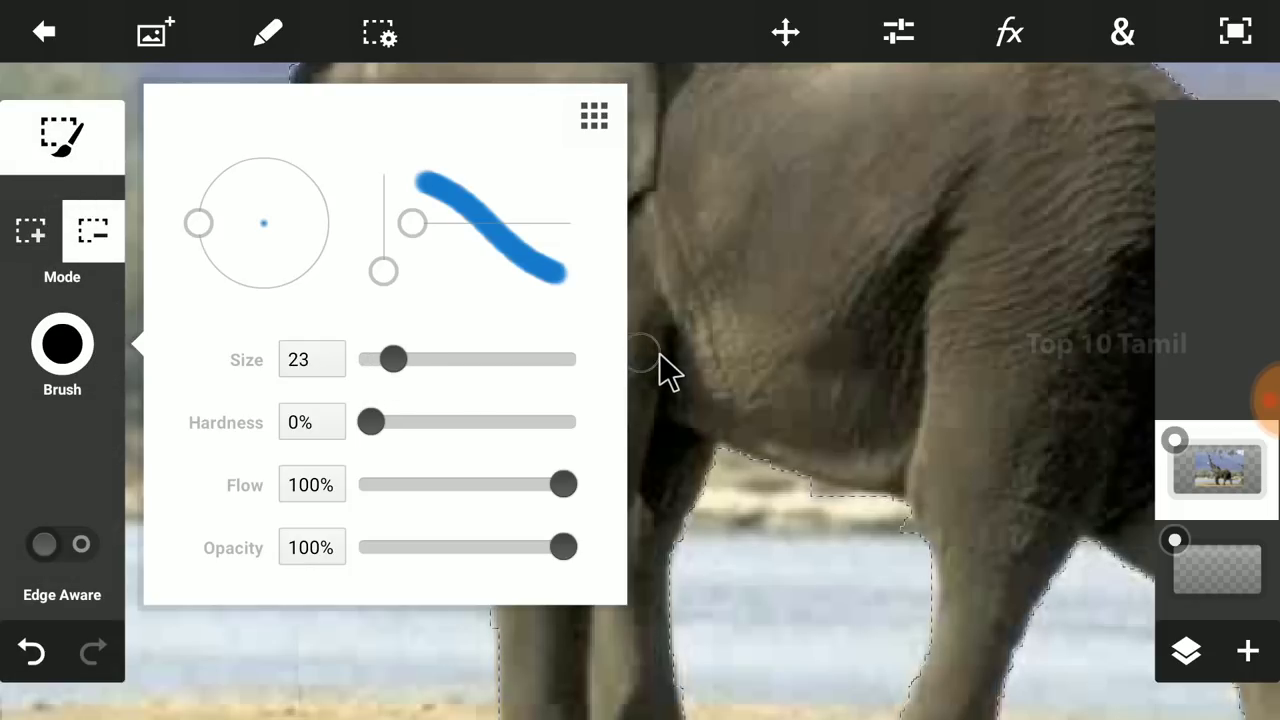
{"action": "left_click_drag", "start_coordinate": [392, 358], "coordinate": [387, 358]}
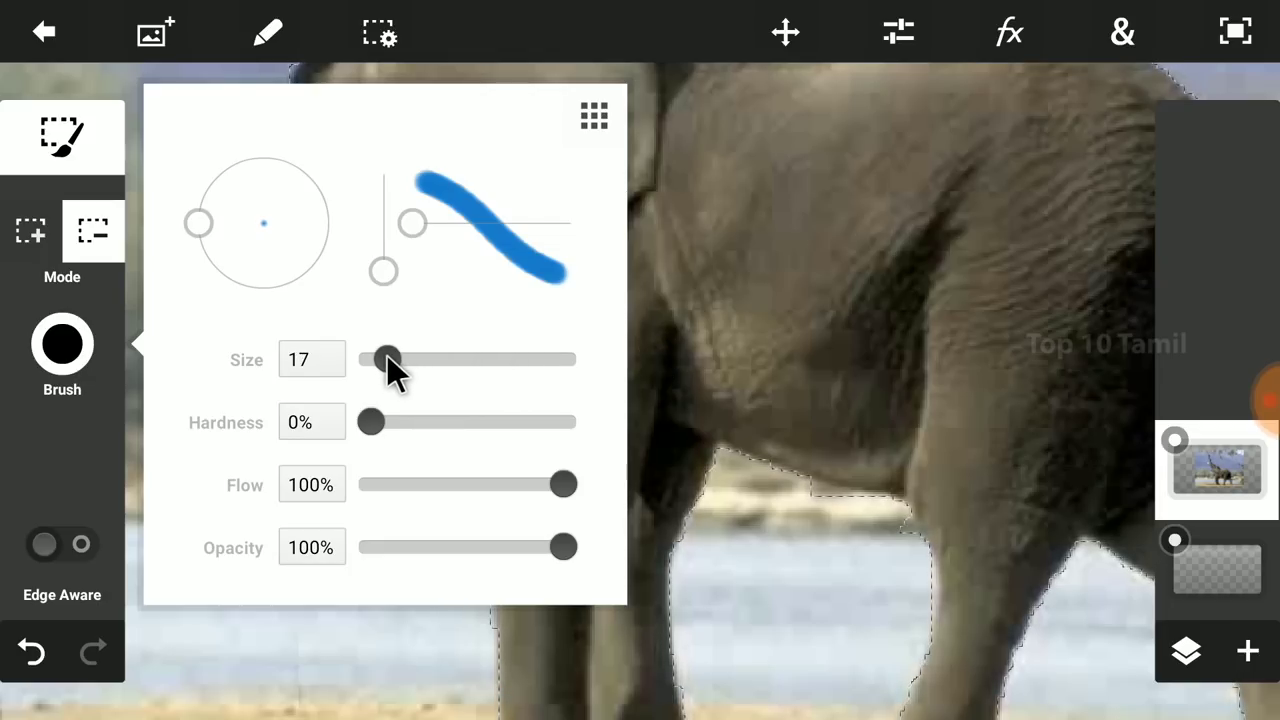
{"action": "left_click", "coordinate": [420, 76]}
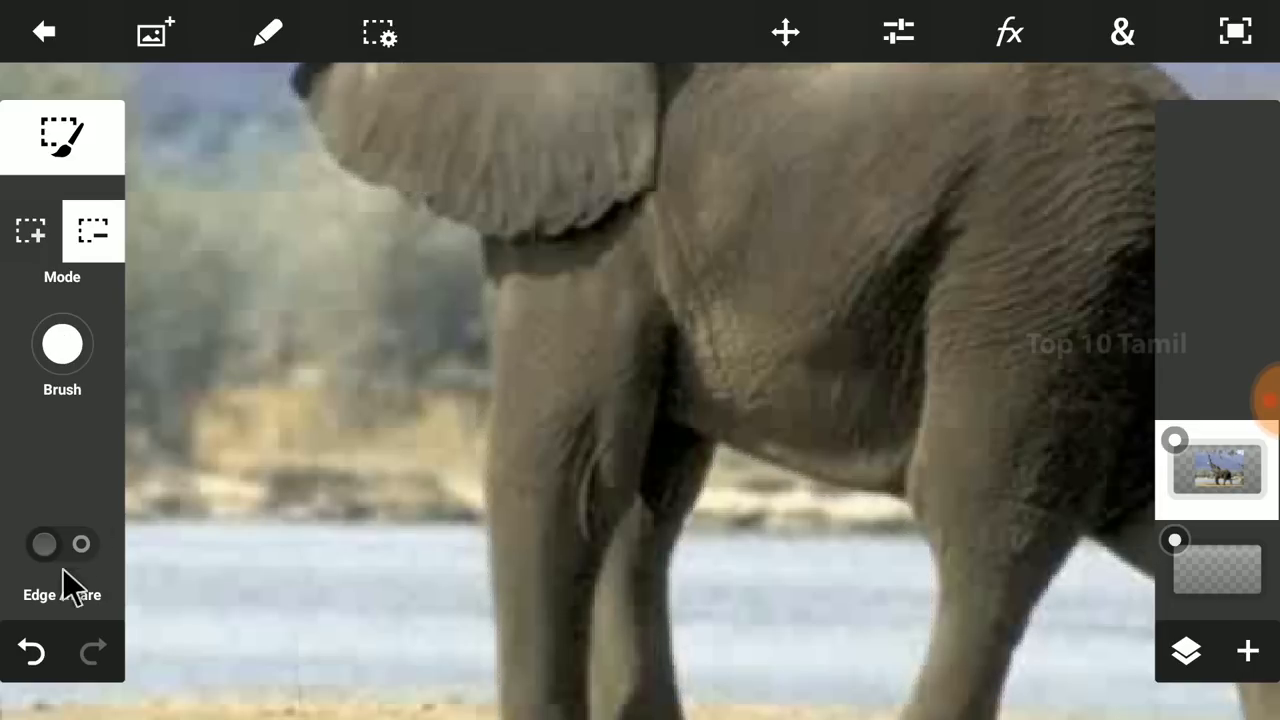
{"action": "left_click", "coordinate": [33, 653]}
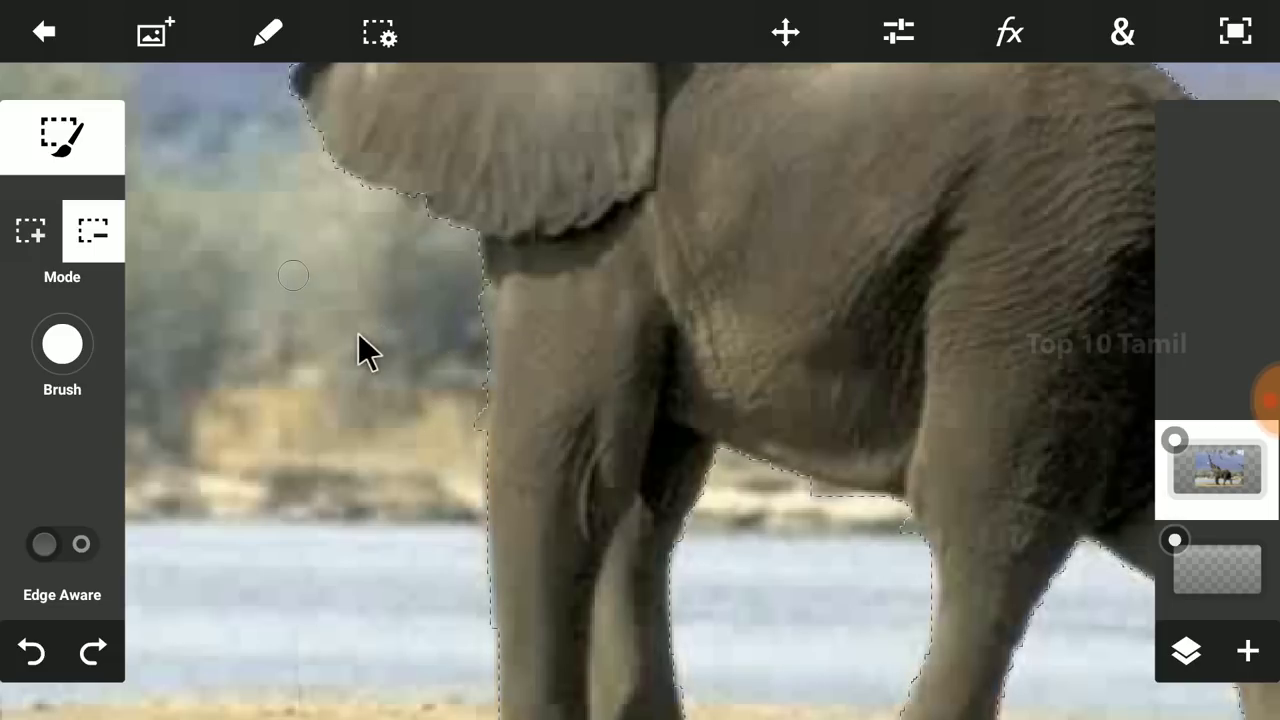
Trim the excess selection along the elephant's front leg and add both tusks and the trunk tip to the selection
{"action": "left_click_drag", "start_coordinate": [457, 271], "coordinate": [471, 557]}
{"action": "scroll", "coordinate": [160, 396], "scroll_direction": "down", "scroll_amount": 2}
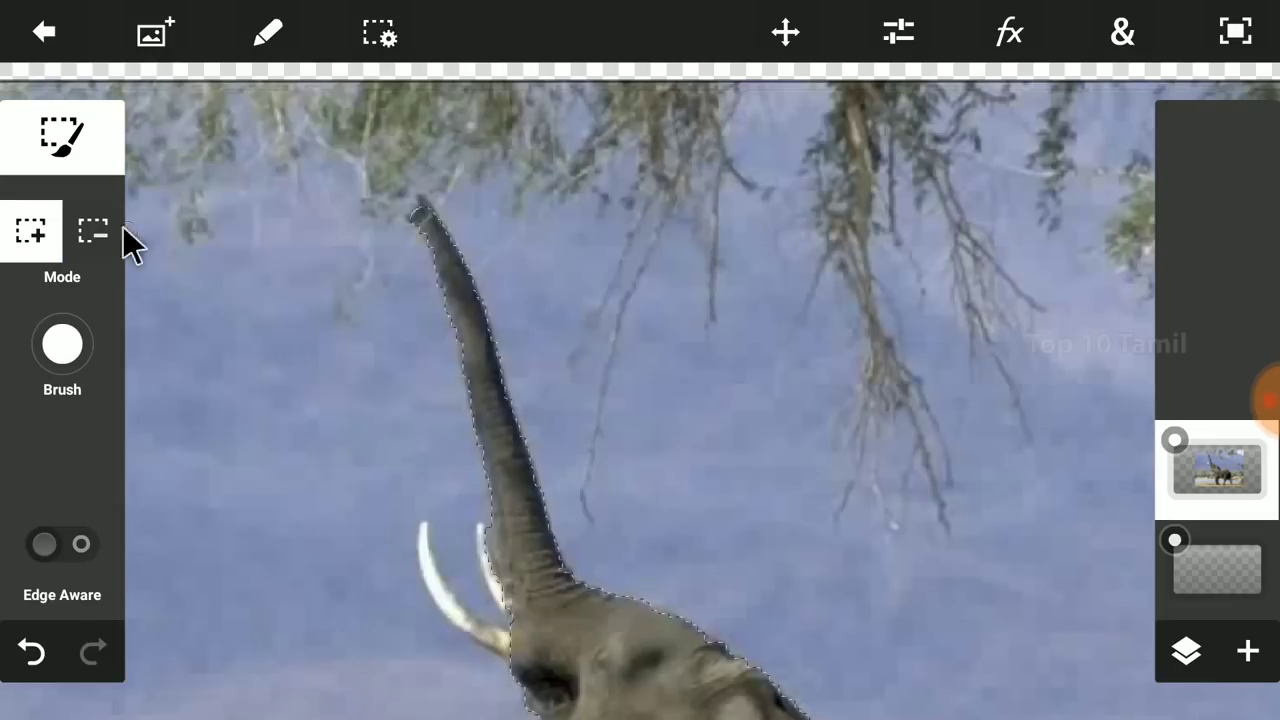
{"action": "left_click", "coordinate": [100, 234]}
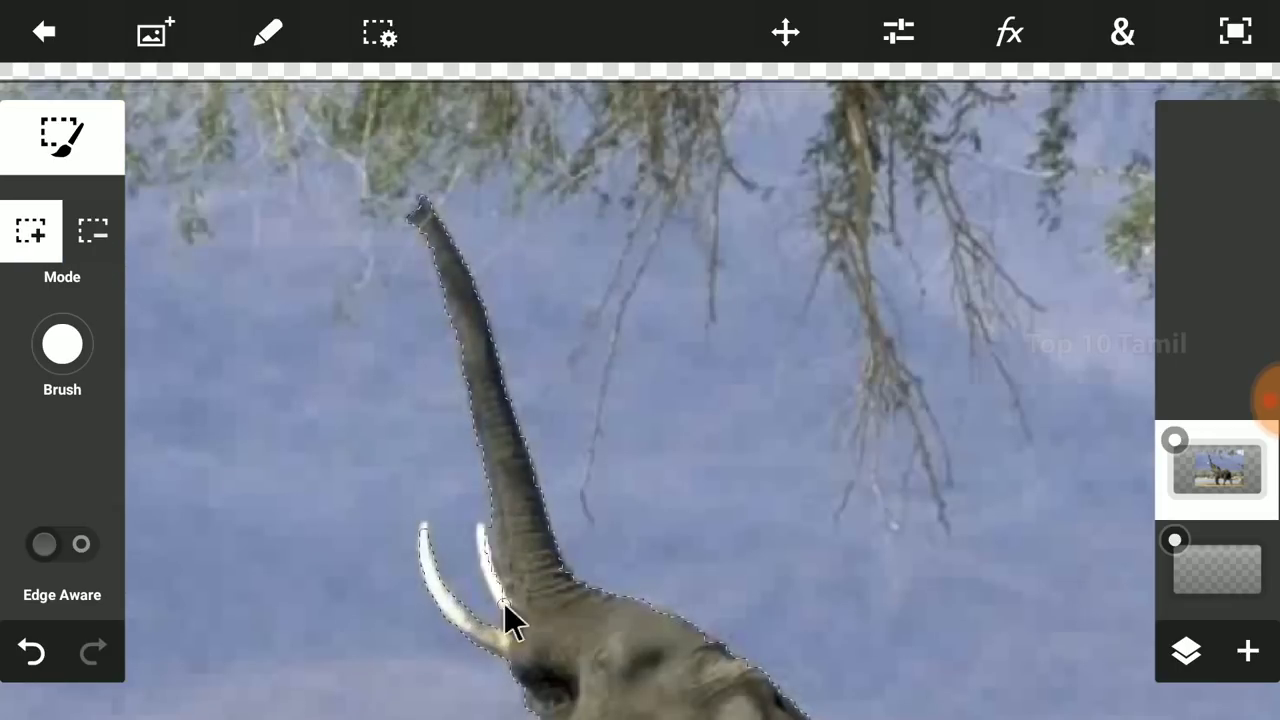
{"action": "left_click_drag", "start_coordinate": [560, 600], "coordinate": [720, 635]}
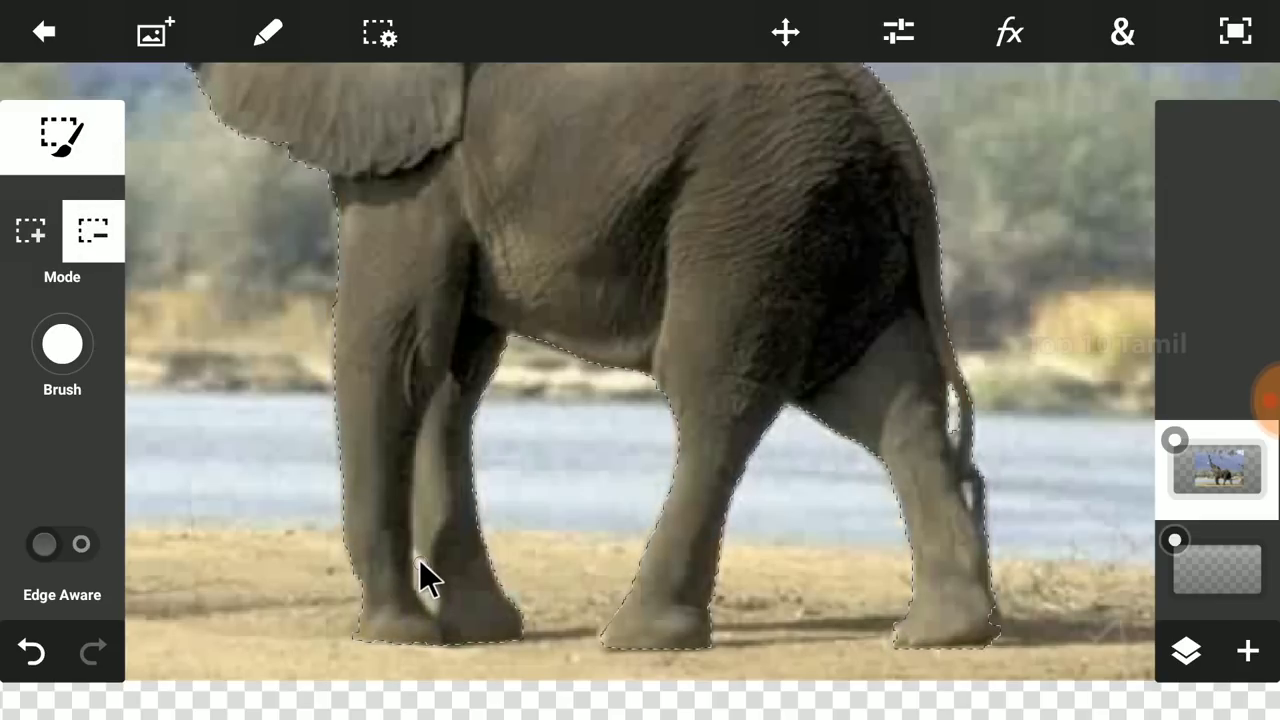
Subtract the background gaps between the front legs and beside the tail, and touch up the selection edge around the rear foot
{"action": "left_click_drag", "start_coordinate": [420, 570], "coordinate": [432, 612]}
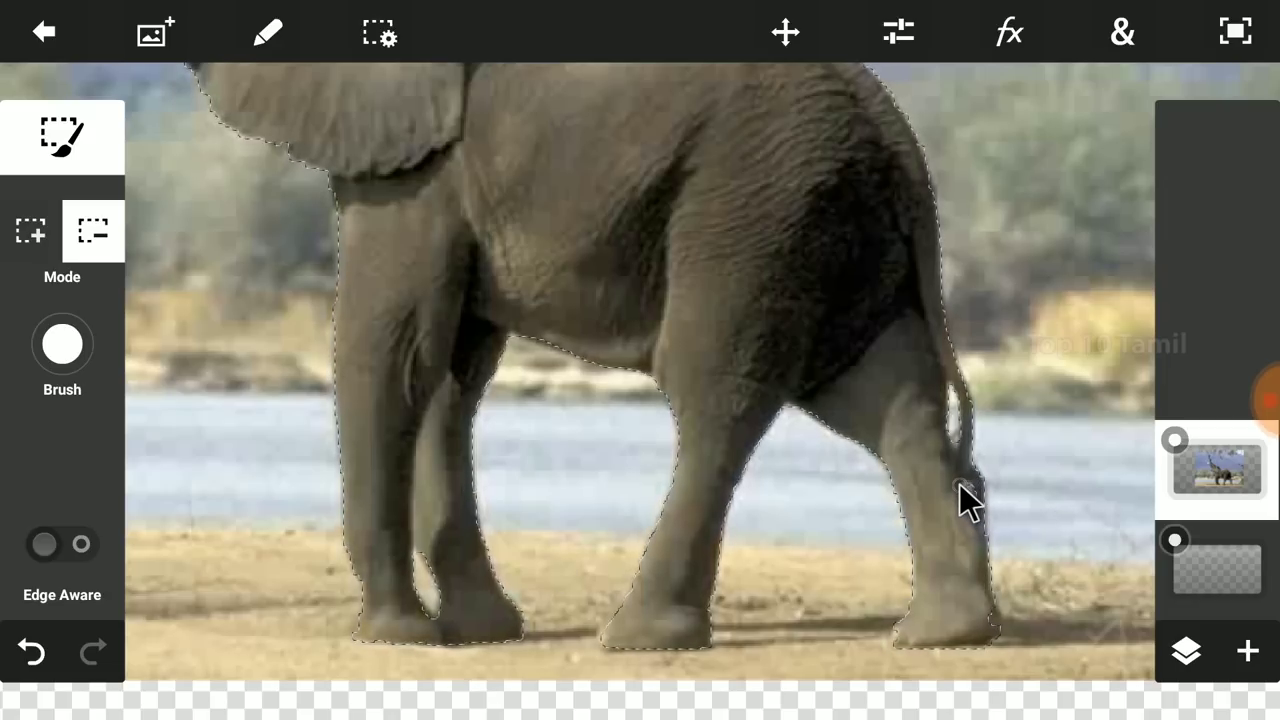
{"action": "left_click", "coordinate": [964, 488]}
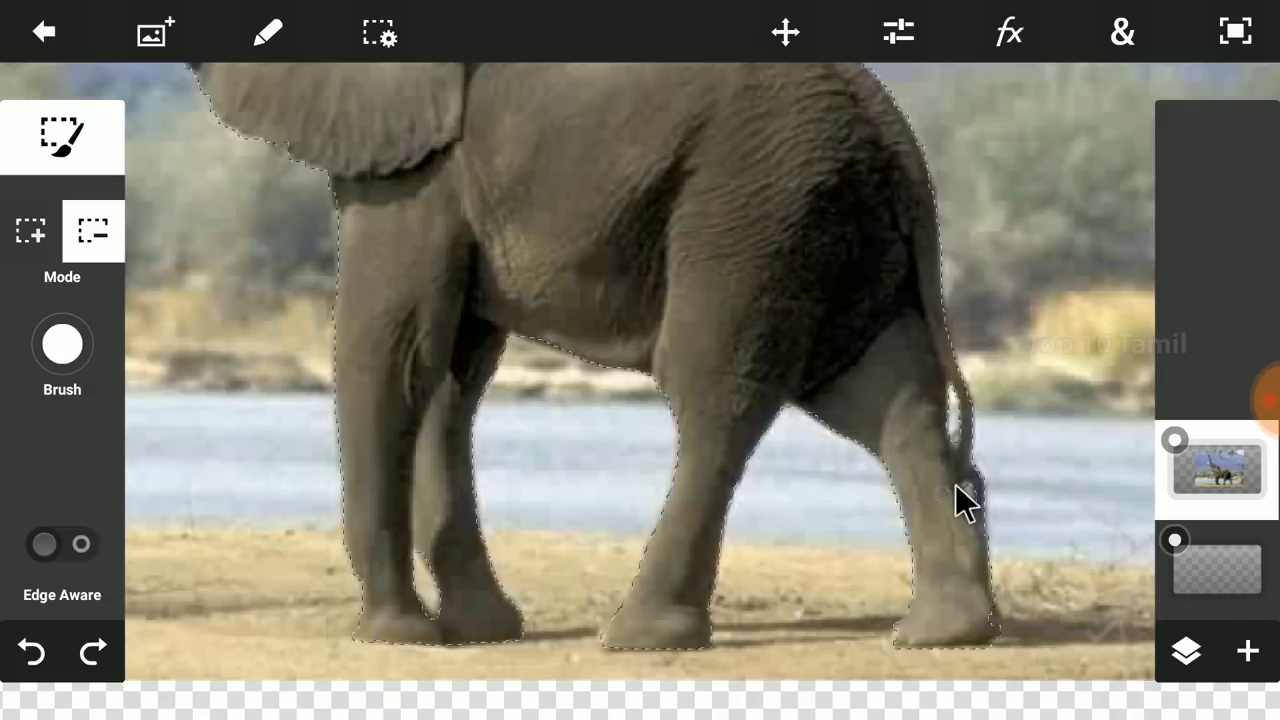
{"action": "left_click_drag", "start_coordinate": [996, 625], "coordinate": [993, 629]}
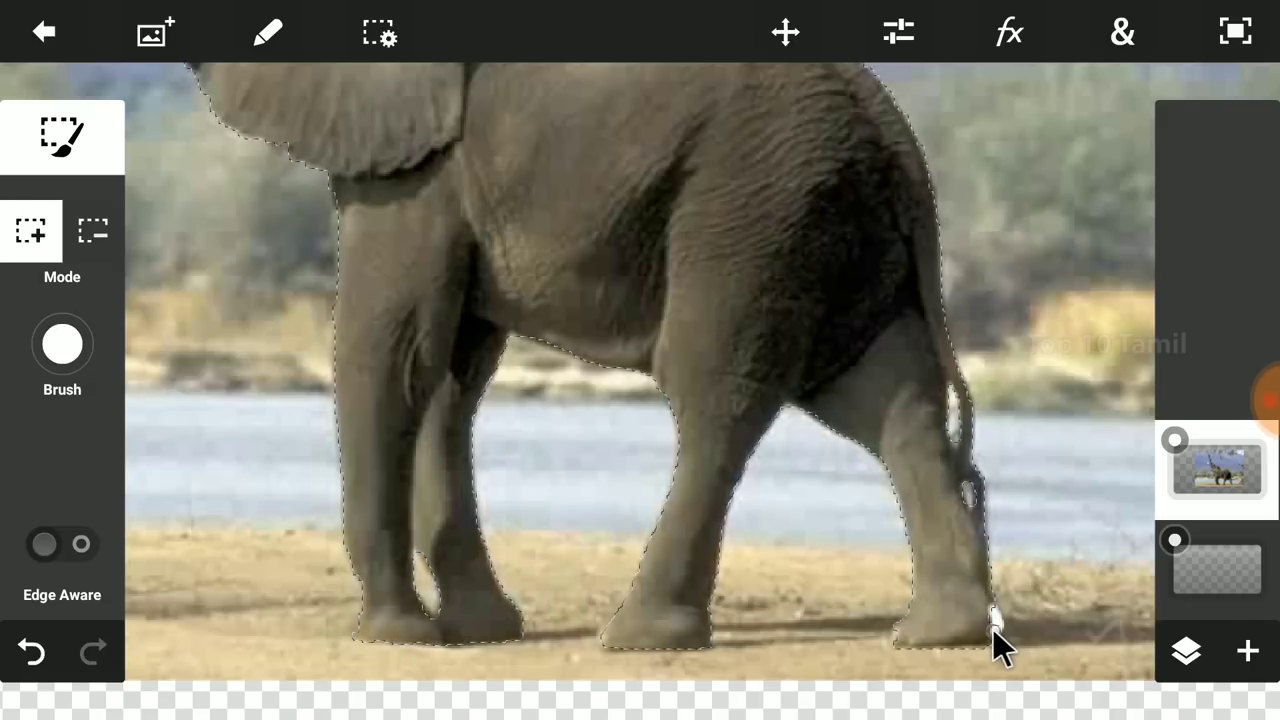
{"action": "left_click_drag", "start_coordinate": [895, 632], "coordinate": [896, 640]}
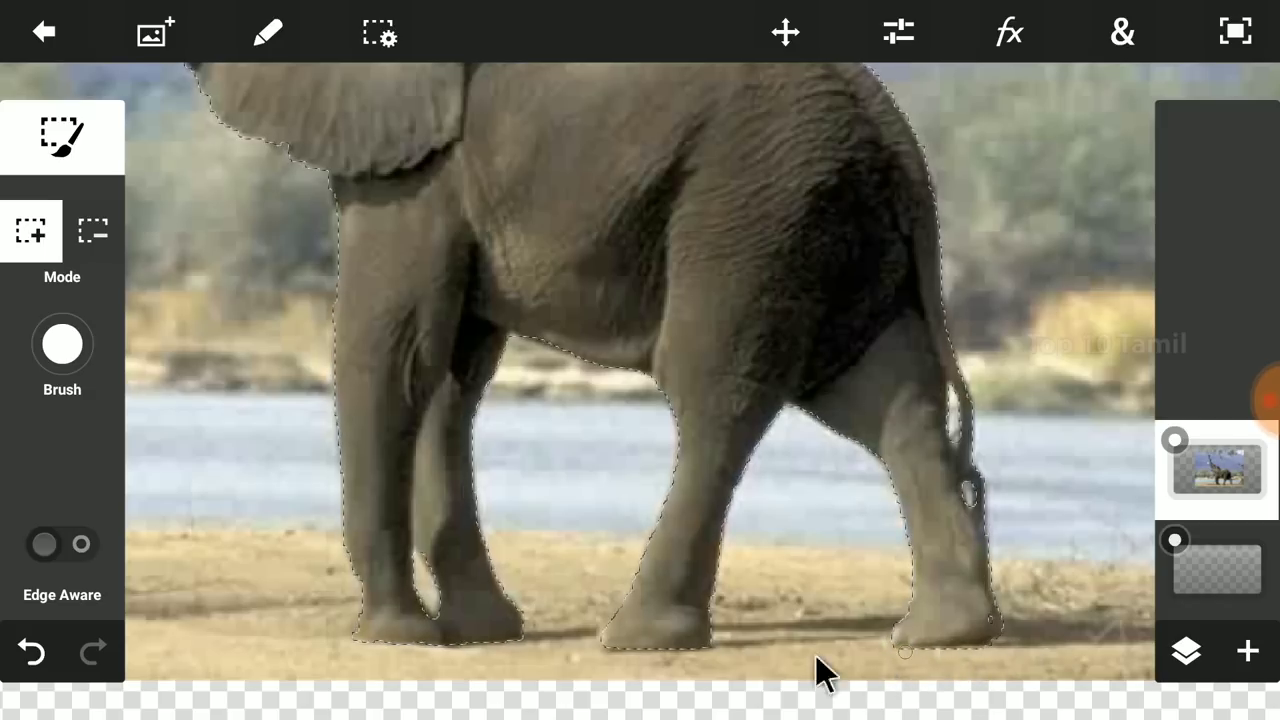
{"action": "left_click", "coordinate": [100, 240]}
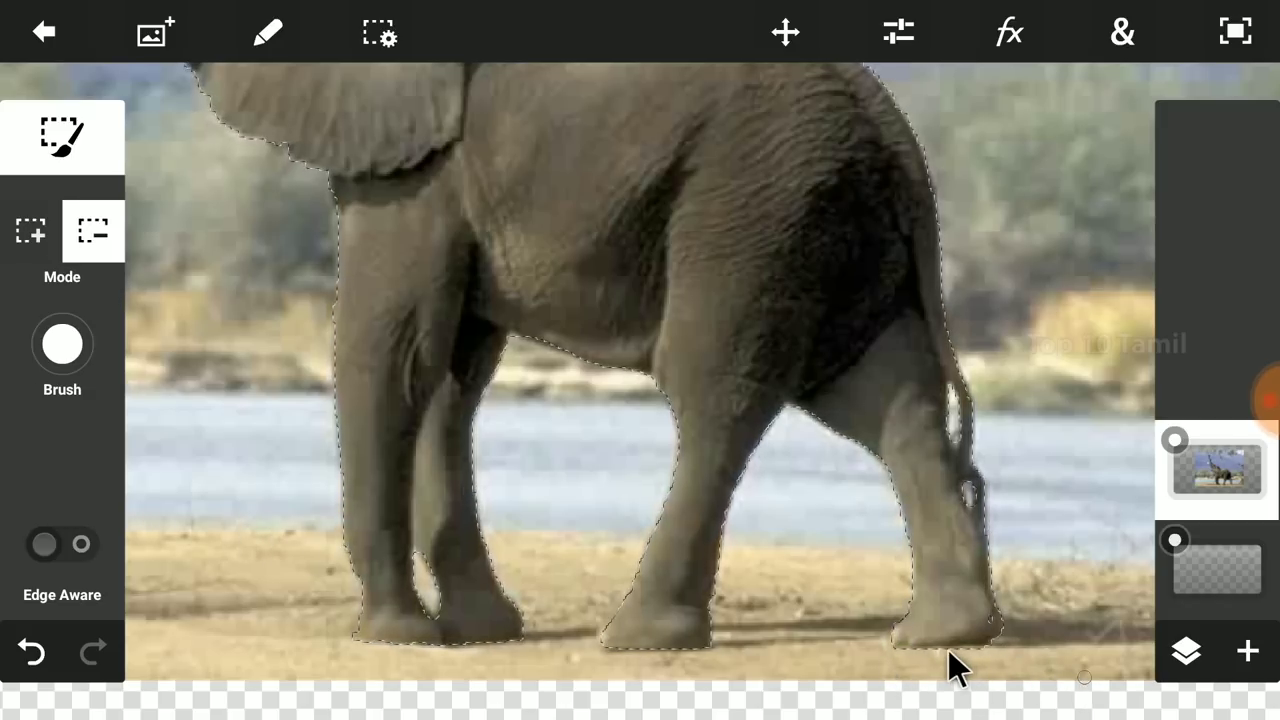
{"action": "mouse_move", "coordinate": [943, 651]}
{"action": "left_mouse_down"}
{"action": "mouse_move", "coordinate": [995, 647]}
{"action": "mouse_move", "coordinate": [929, 646]}
{"action": "mouse_move", "coordinate": [960, 655]}
{"action": "left_mouse_up"}
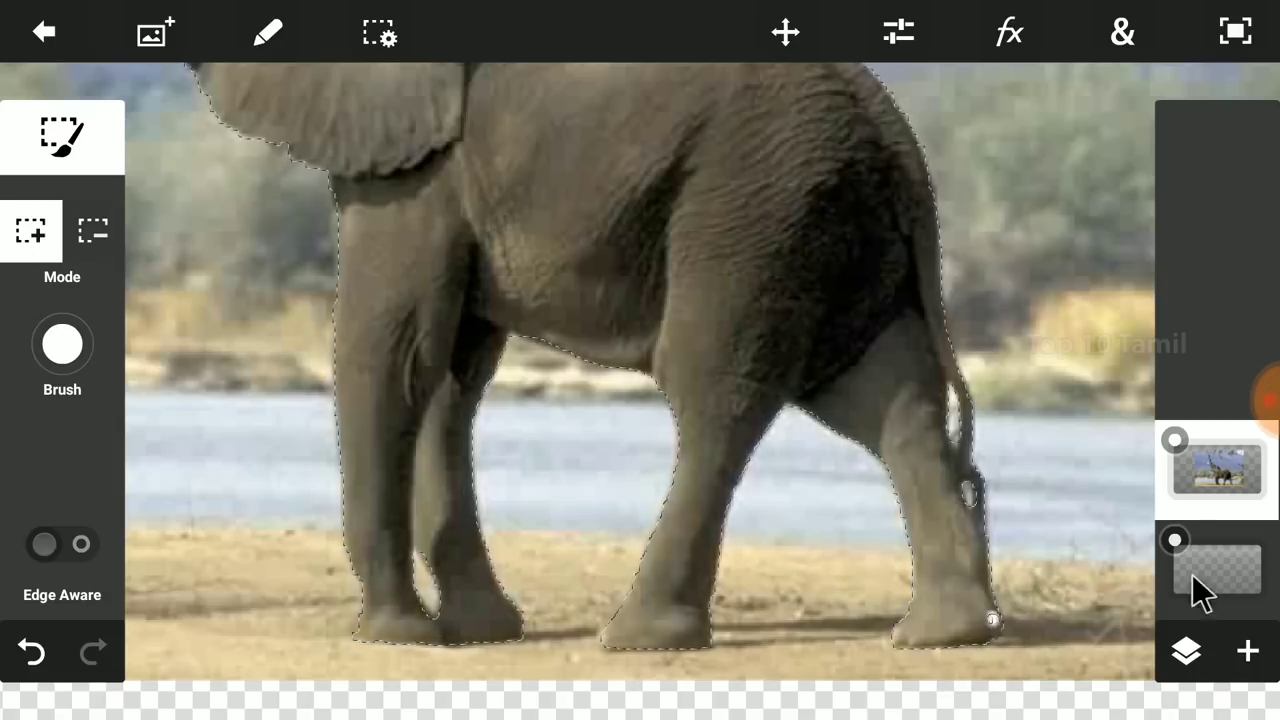
Feather the elephant selection with a radius of 3 px
{"action": "scroll", "coordinate": [640, 380], "scroll_direction": "down", "scroll_amount": 3}
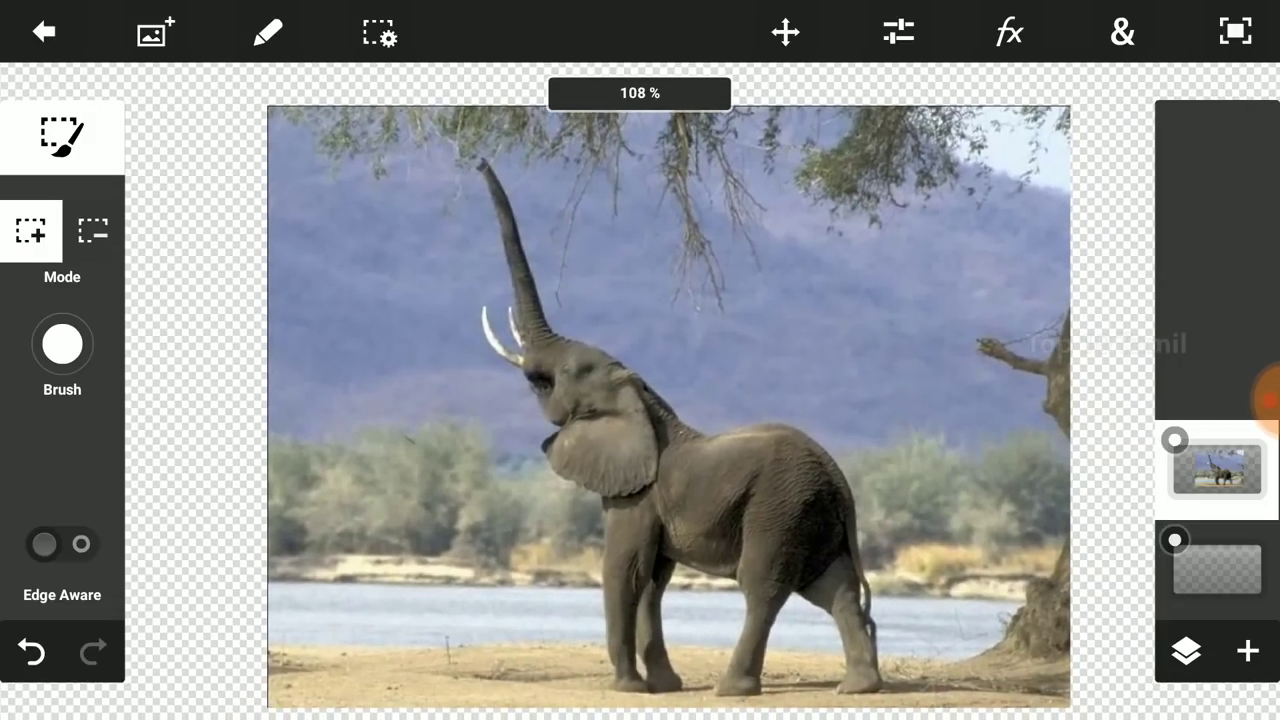
{"action": "scroll", "coordinate": [670, 405], "scroll_direction": "down", "scroll_amount": 2}
{"action": "scroll", "coordinate": [740, 400], "scroll_direction": "up", "scroll_amount": 1}
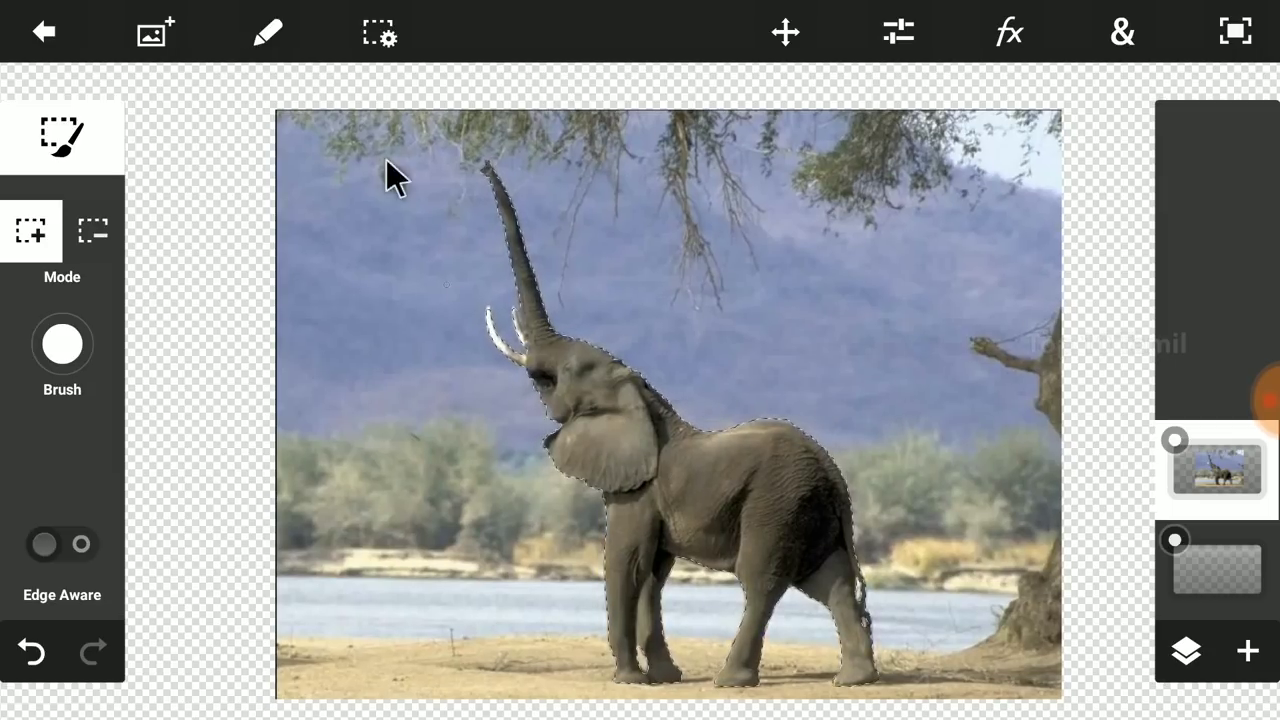
{"action": "left_click", "coordinate": [380, 43]}
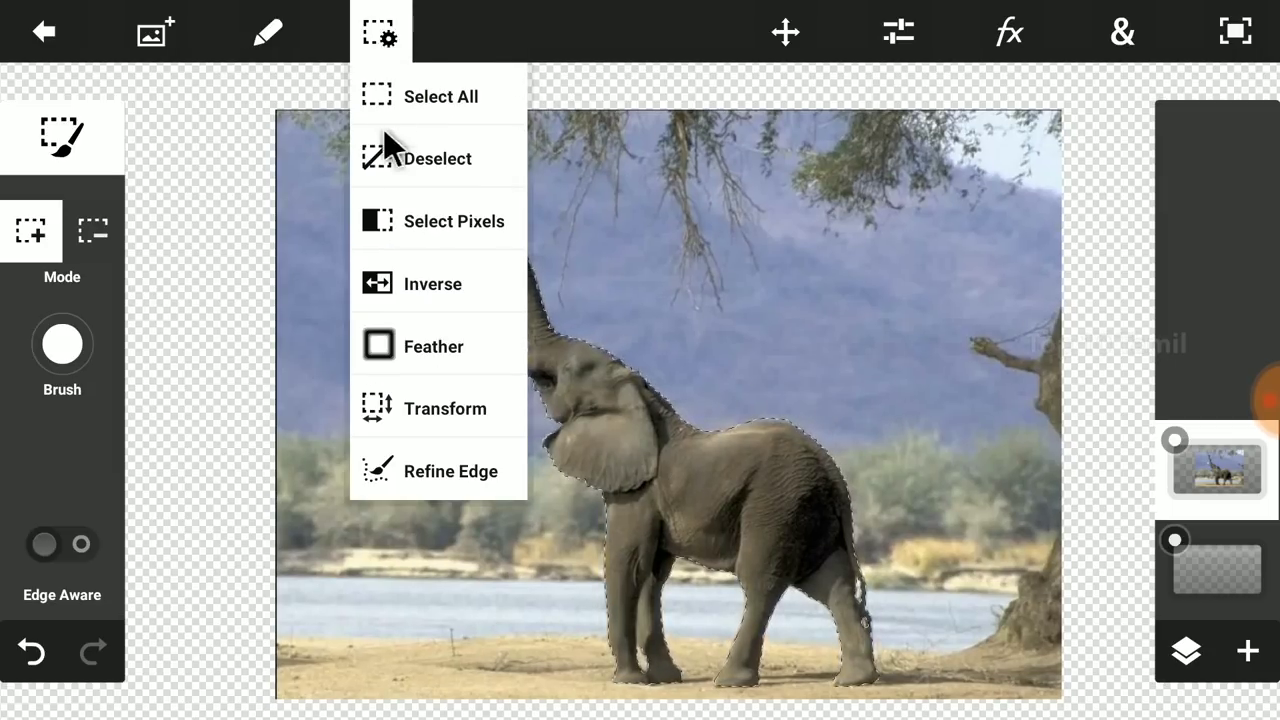
{"action": "left_click", "coordinate": [427, 350]}
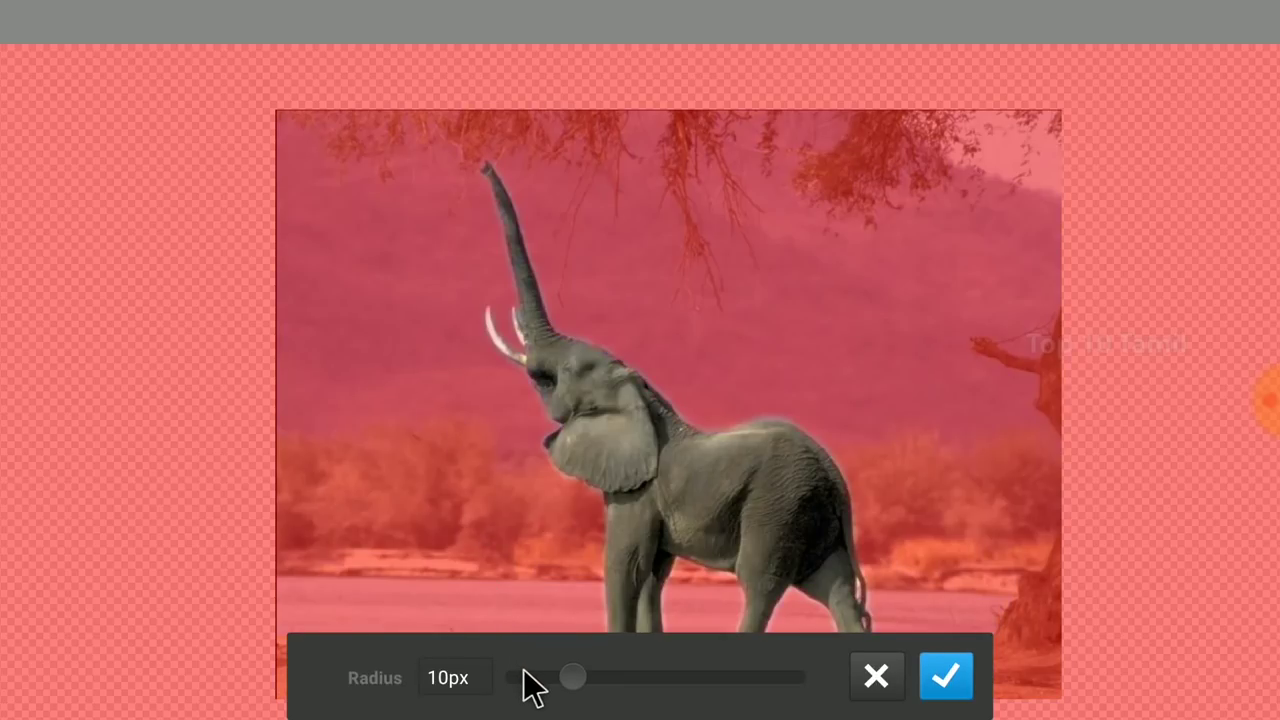
{"action": "left_click_drag", "start_coordinate": [524, 670], "coordinate": [535, 682]}
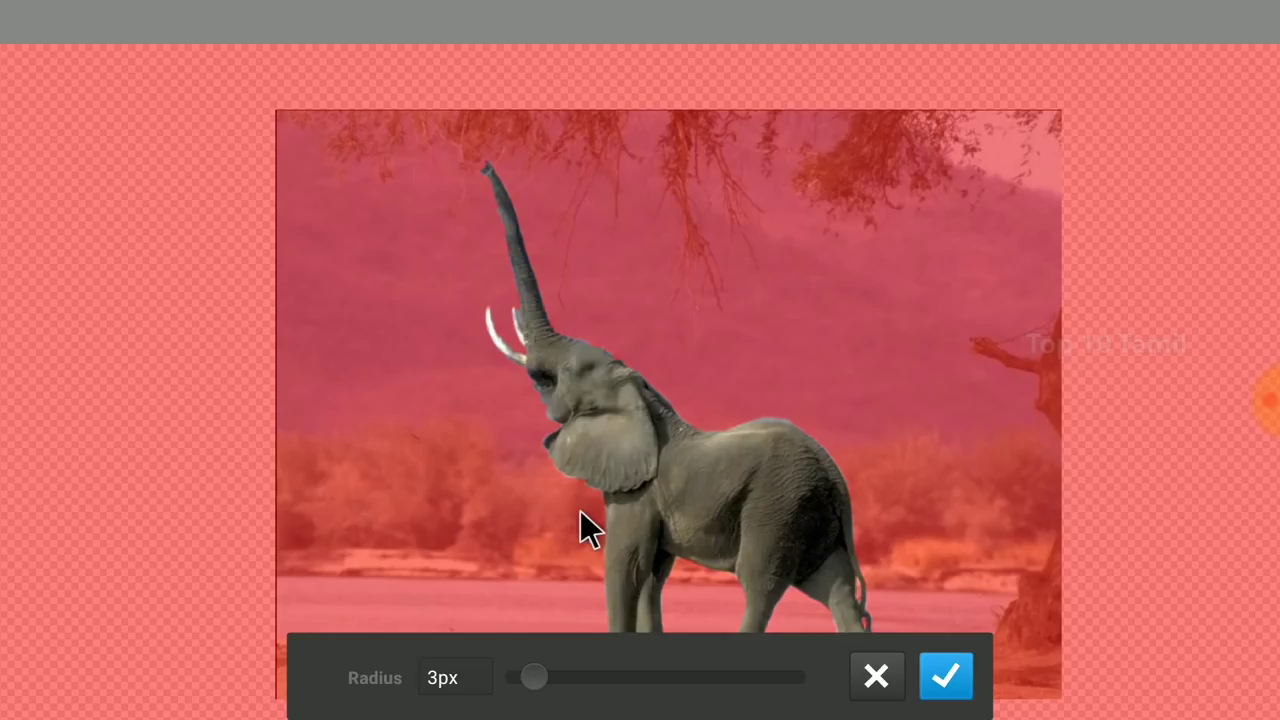
{"action": "left_click", "coordinate": [961, 680]}
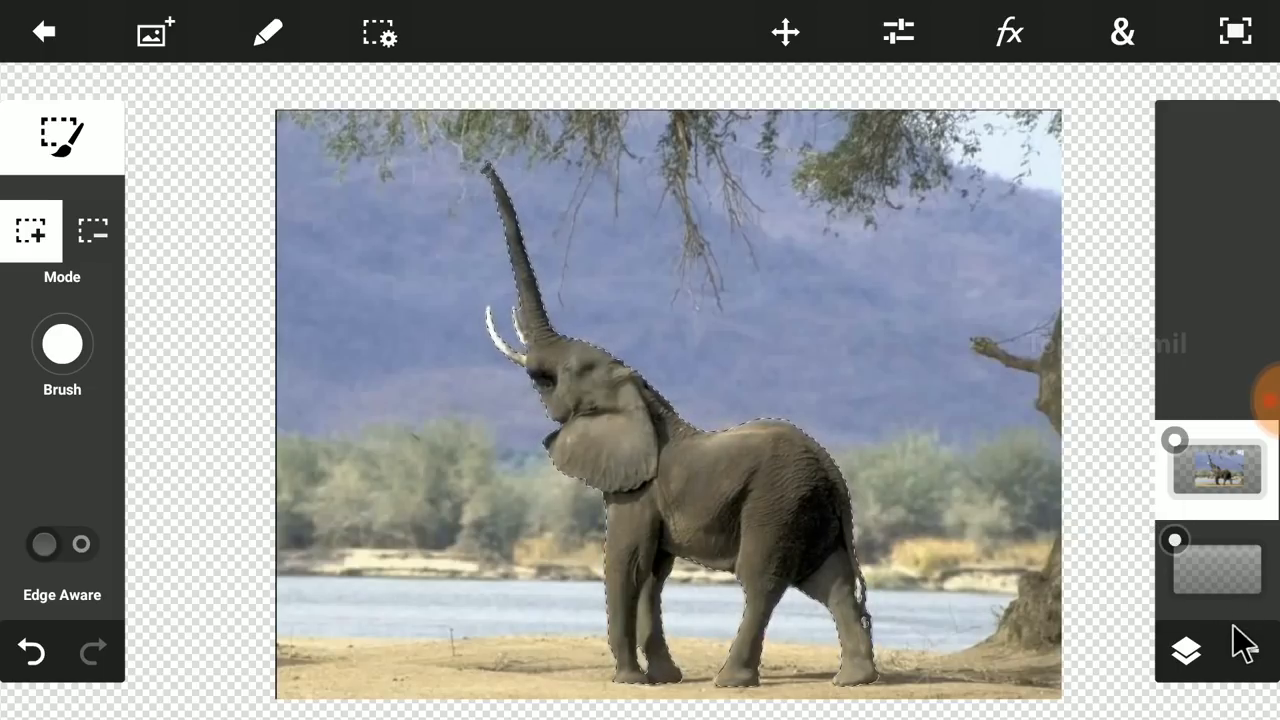
Create a new layer from the elephant selection and hide the original elephant photo layer
{"action": "left_click", "coordinate": [1245, 655]}
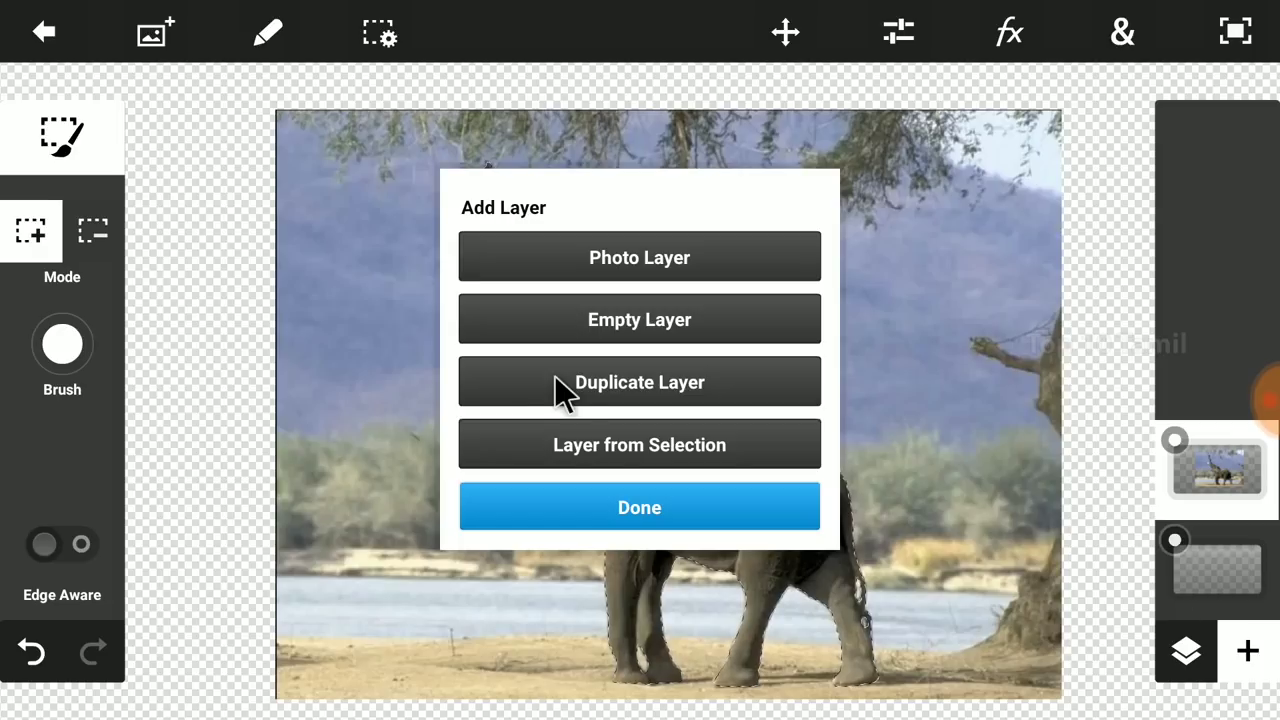
{"action": "left_click", "coordinate": [724, 456]}
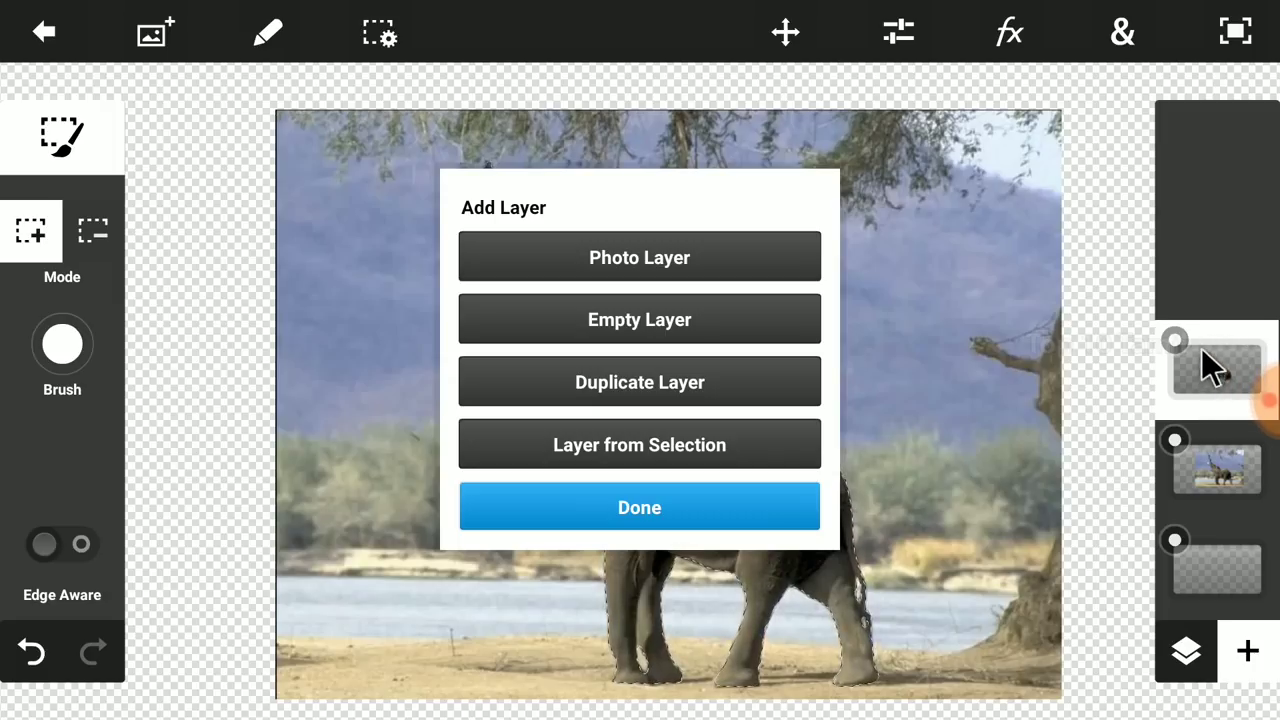
{"action": "left_click", "coordinate": [666, 506]}
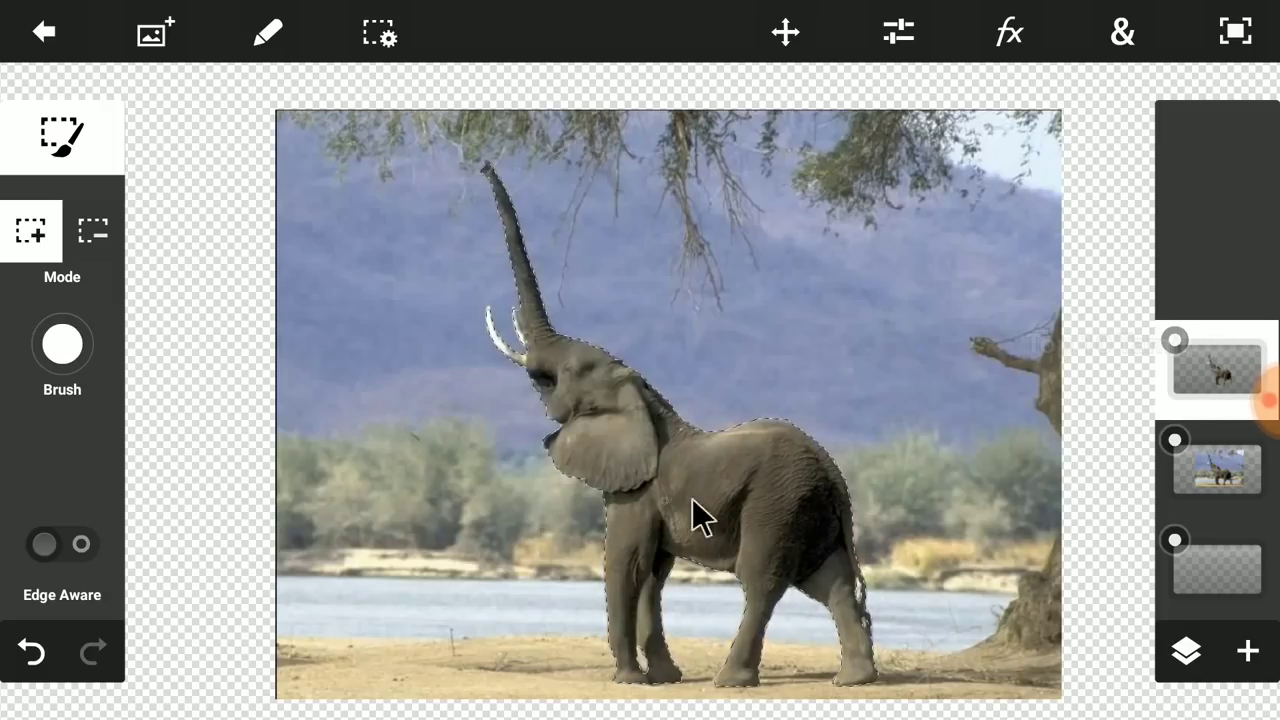
{"action": "left_click", "coordinate": [1176, 440]}
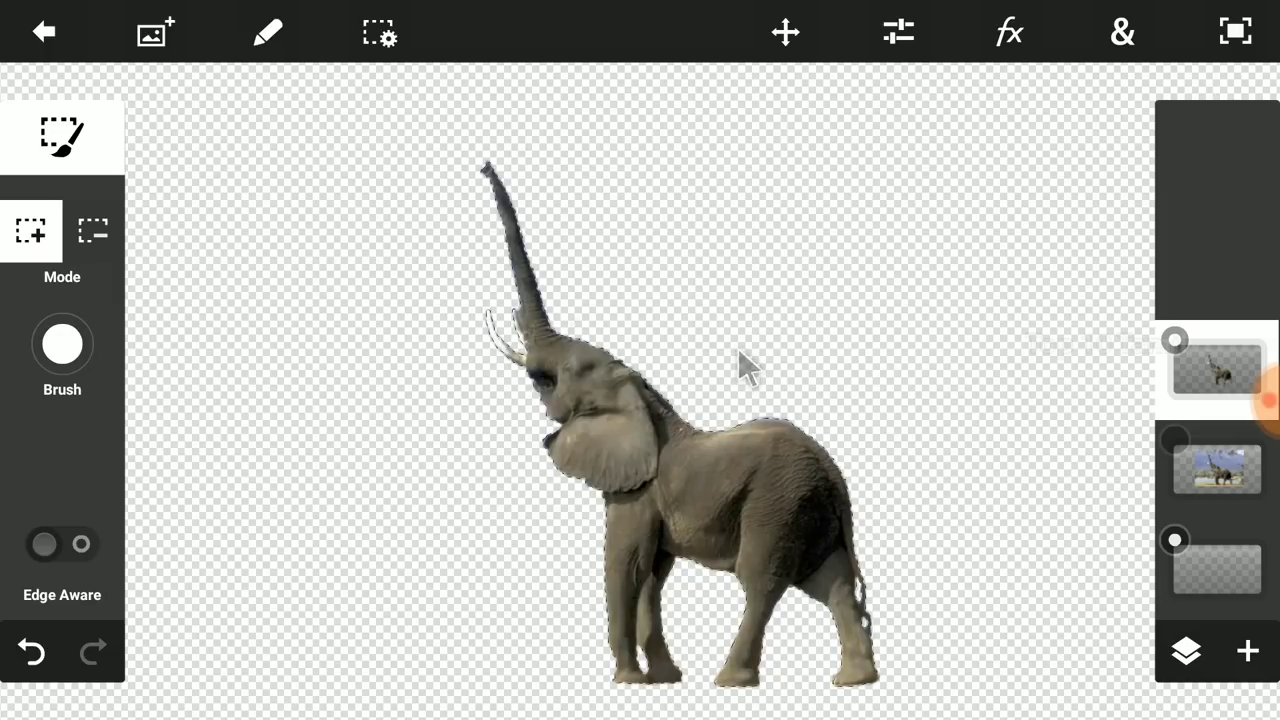
Deselect the cut-out elephant
{"action": "scroll", "coordinate": [738, 348], "scroll_direction": "down", "scroll_amount": 3}
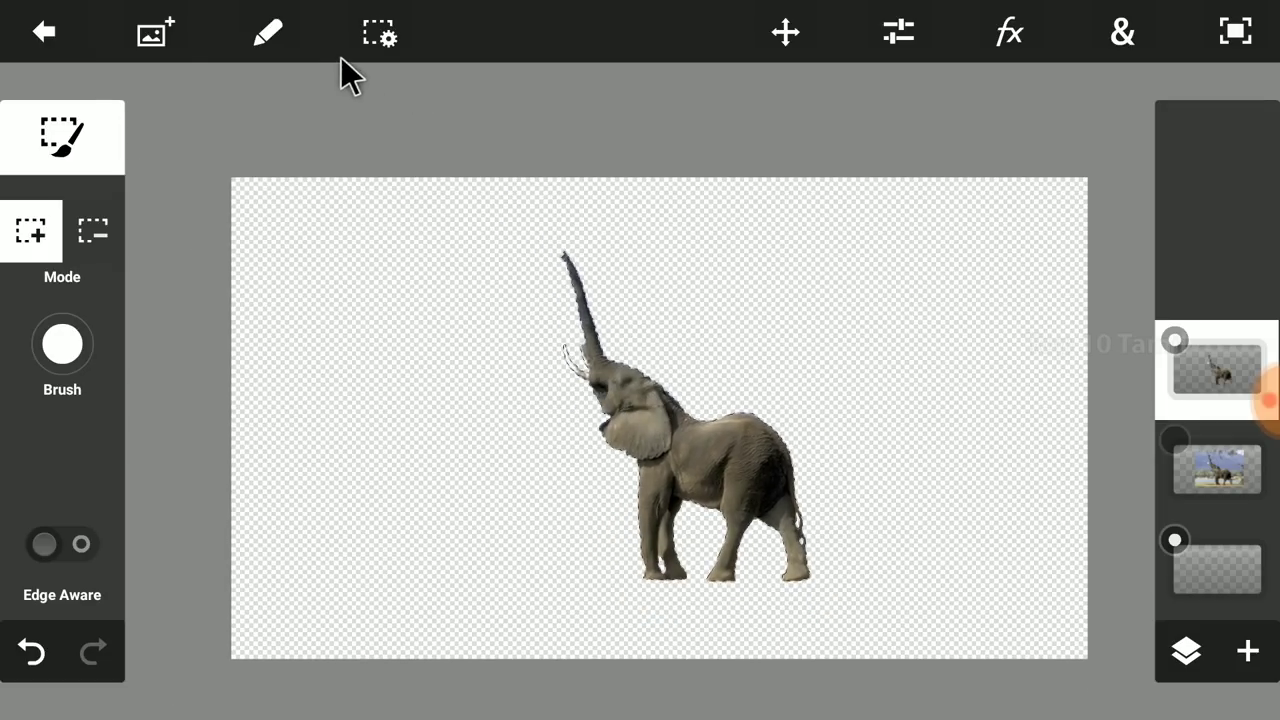
{"action": "left_click", "coordinate": [383, 45]}
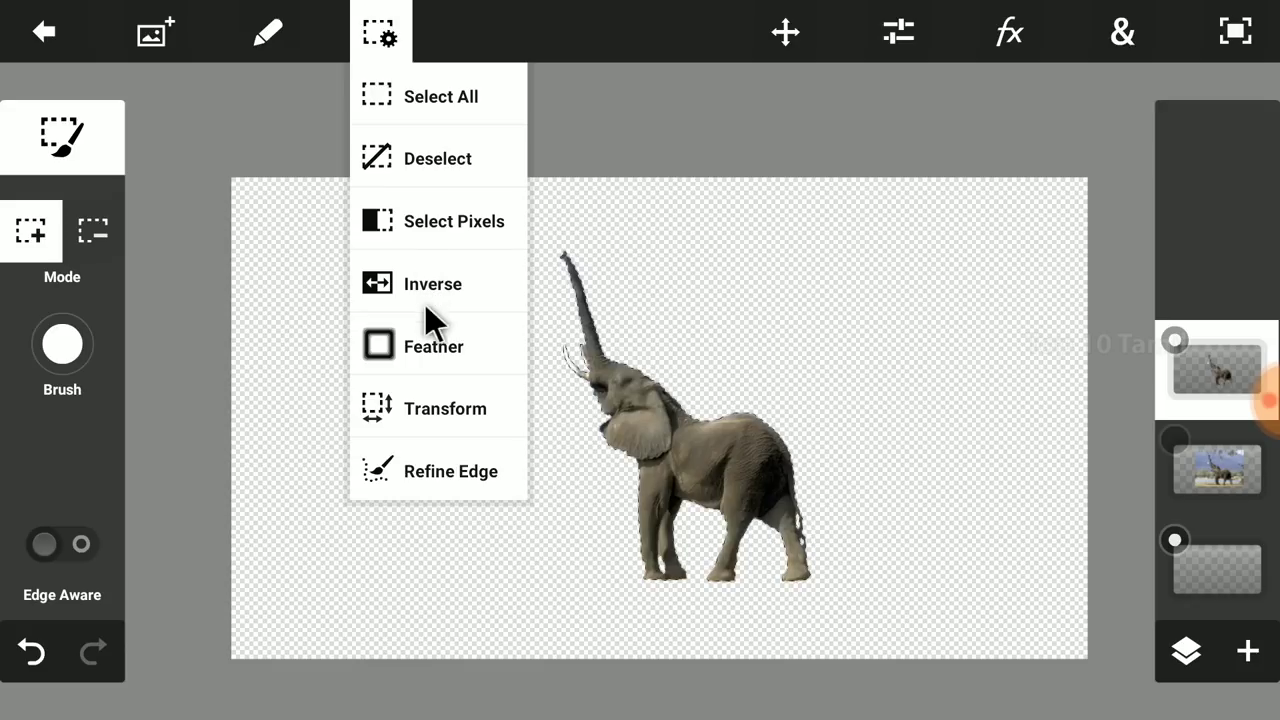
{"action": "left_click", "coordinate": [452, 158]}
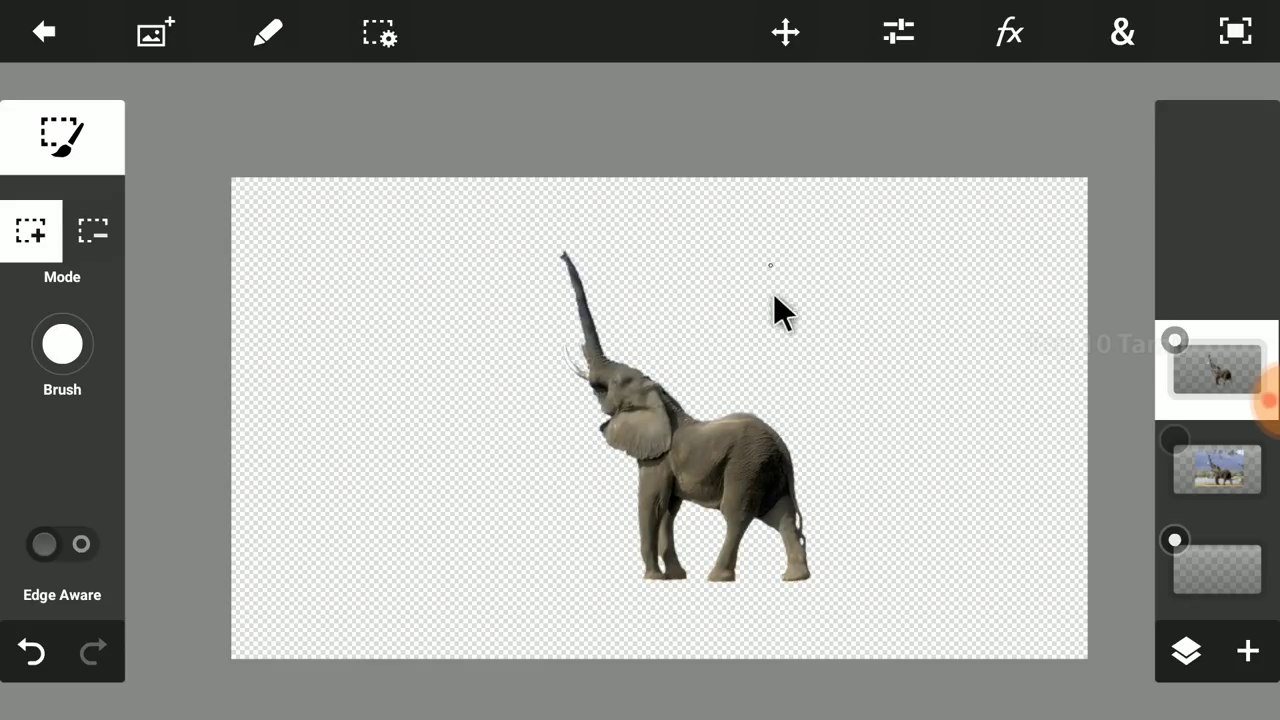
Add the Desert Bg picture from the Class 2 album of local photos
{"action": "left_click", "coordinate": [160, 35]}
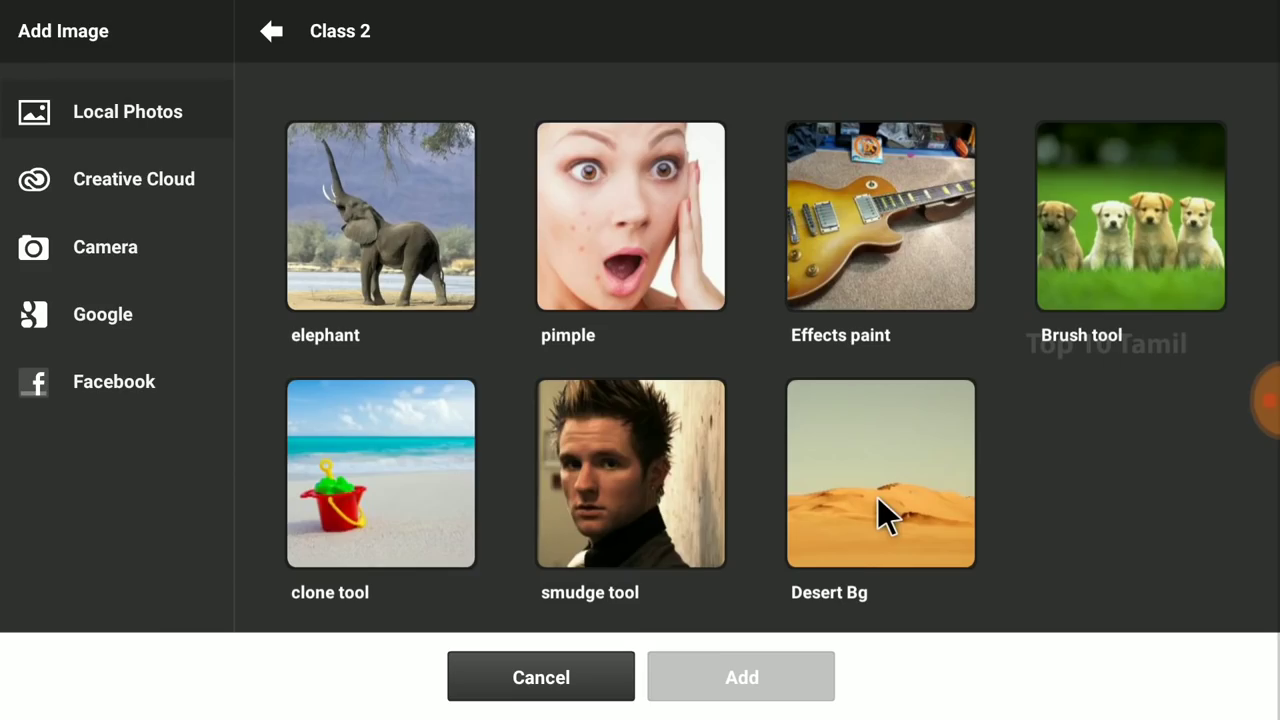
{"action": "left_click", "coordinate": [877, 496]}
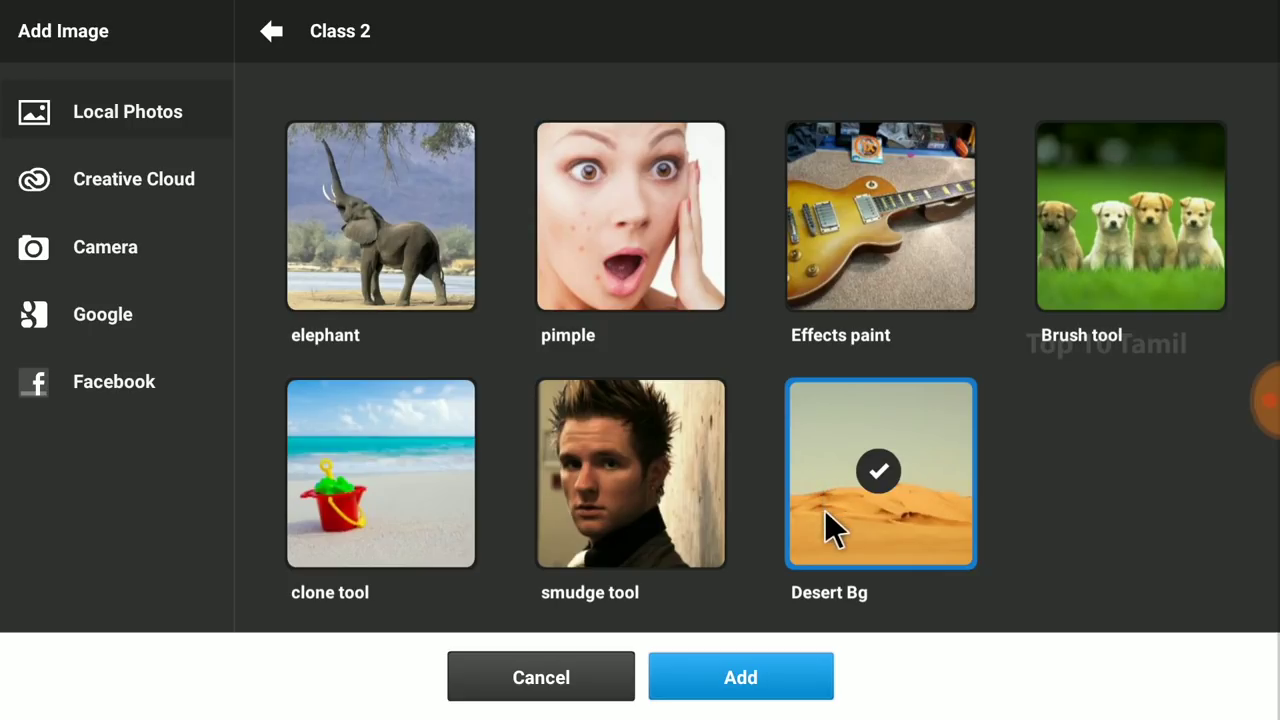
{"action": "left_click", "coordinate": [783, 680]}
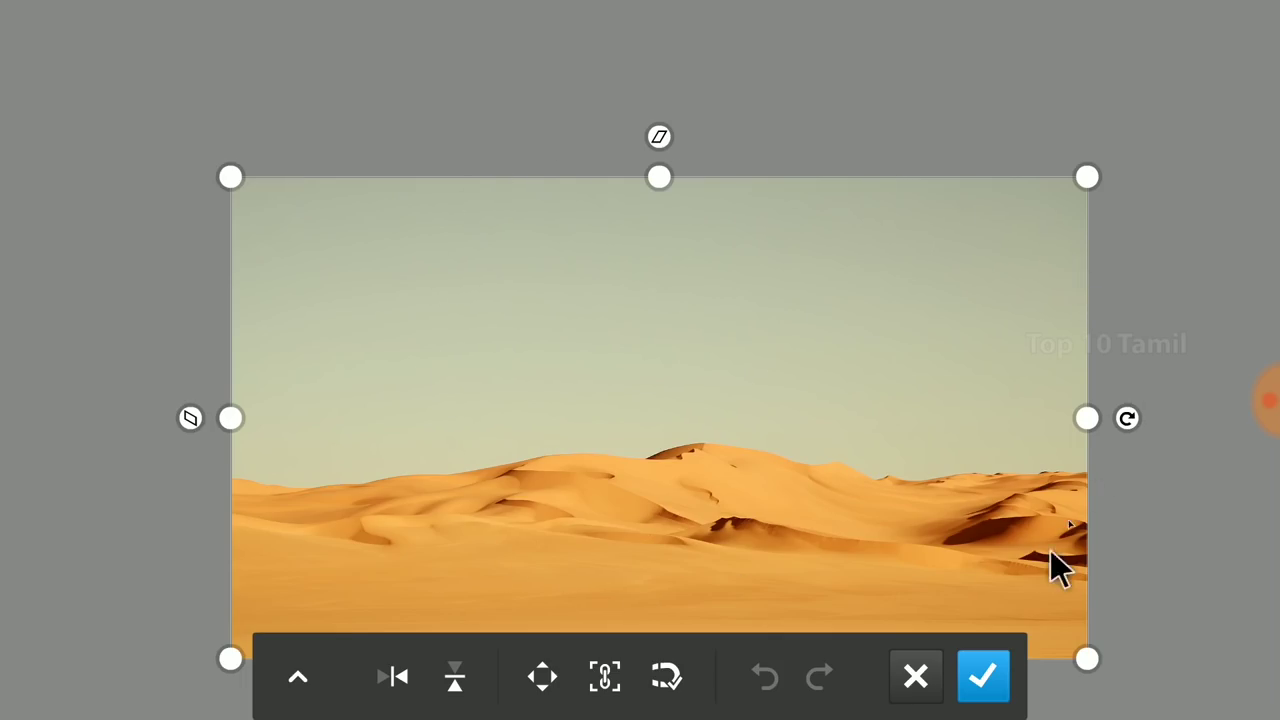
Place the desert picture at its current size, move its layer below the cut-out elephant, and select the elephant layer
{"action": "left_click", "coordinate": [990, 680]}
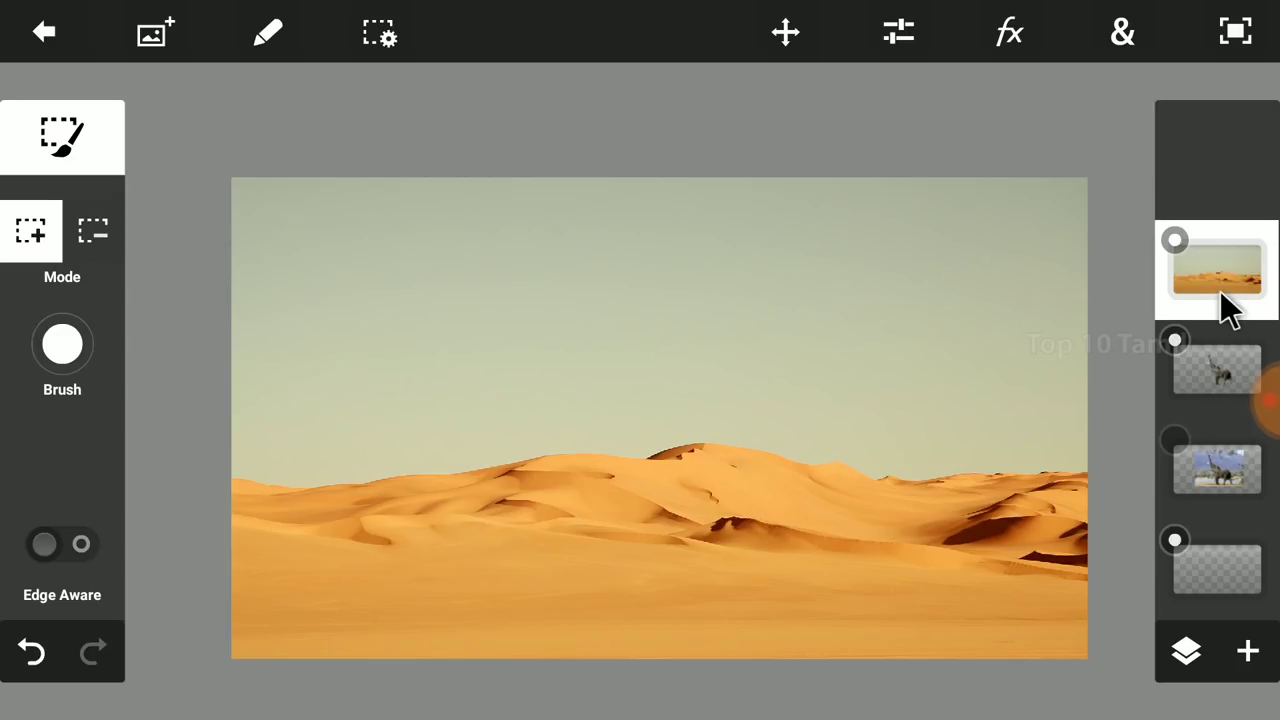
{"action": "left_click_drag", "start_coordinate": [1216, 271], "coordinate": [1219, 354]}
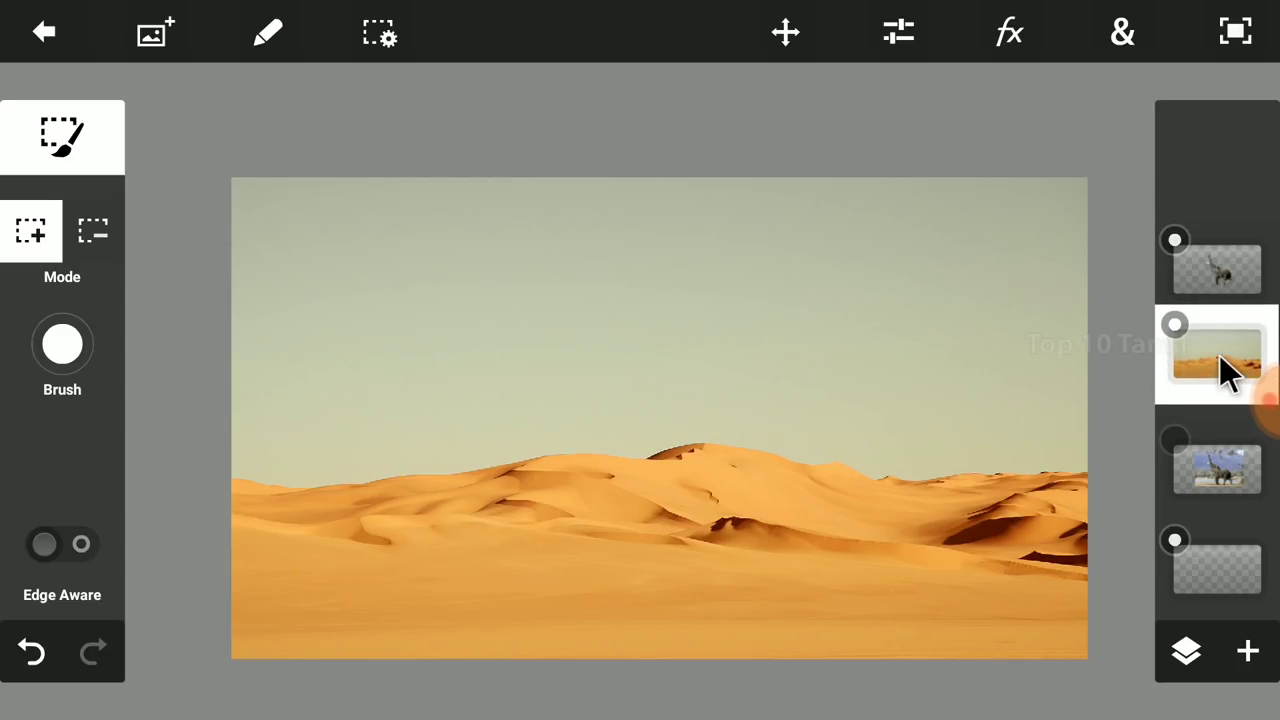
{"action": "left_click", "coordinate": [1222, 275]}
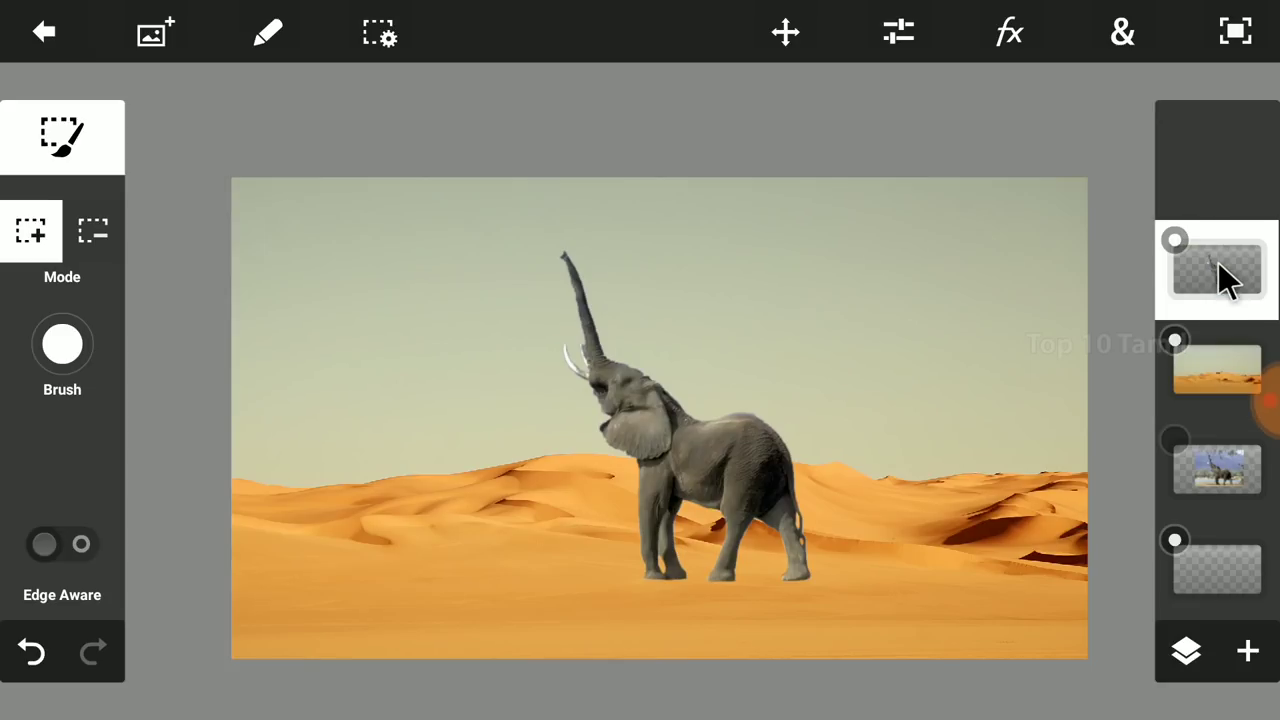
Move the cut-out elephant down and to the left so its feet stand lower on the desert sand
{"action": "left_click", "coordinate": [786, 33]}
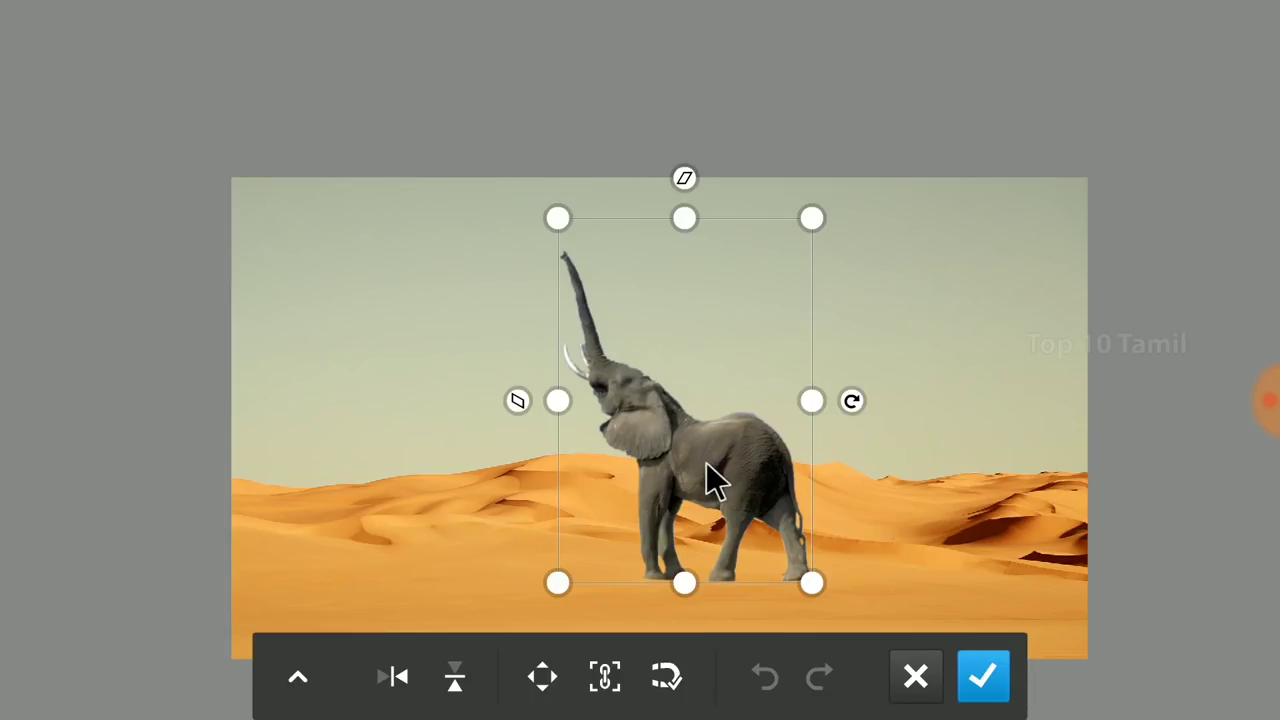
{"action": "left_click_drag", "start_coordinate": [709, 486], "coordinate": [652, 486]}
{"action": "left_click", "coordinate": [983, 677]}
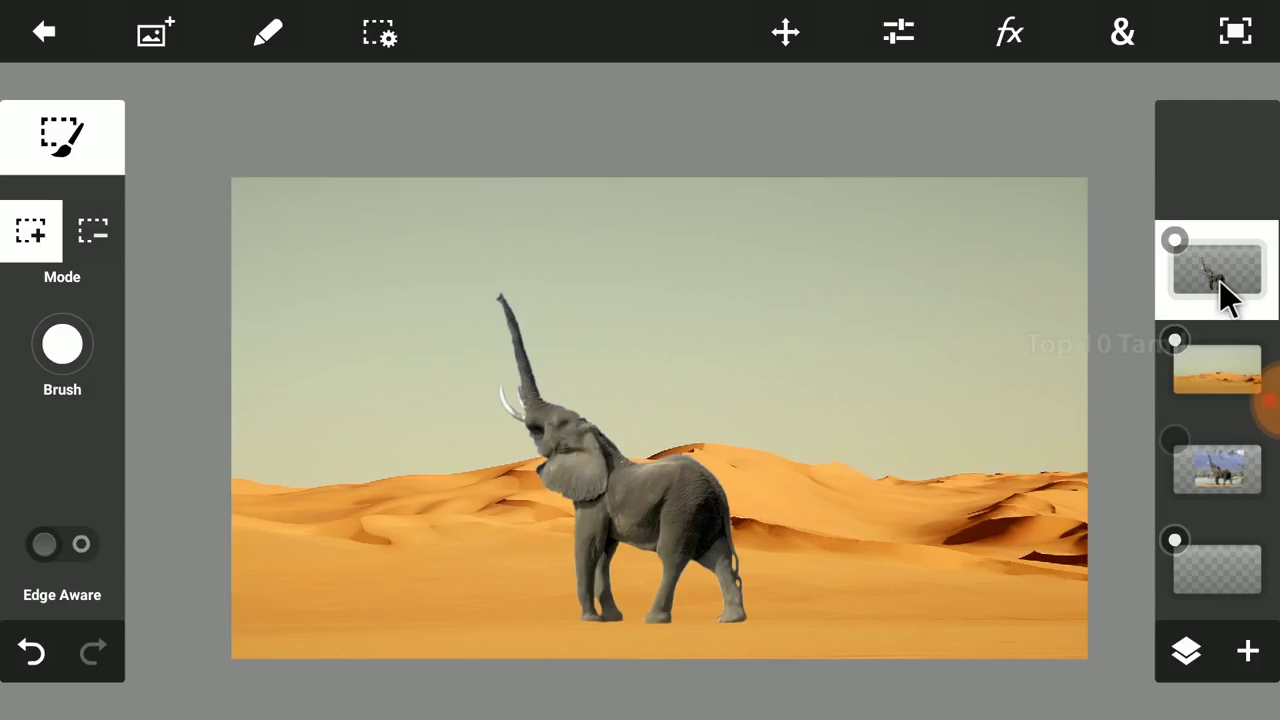
Warm the elephant layer's colour with a Temperature adjustment to match the desert background
{"action": "left_click", "coordinate": [905, 40]}
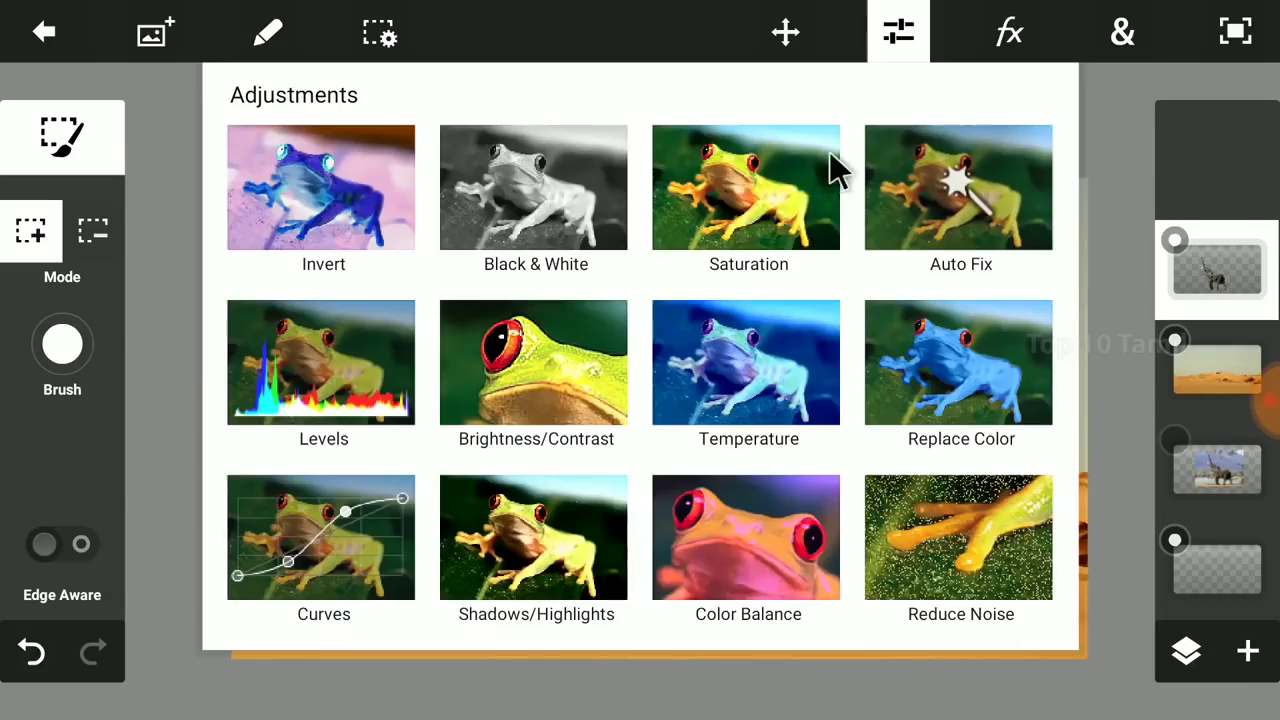
{"action": "left_click", "coordinate": [757, 354]}
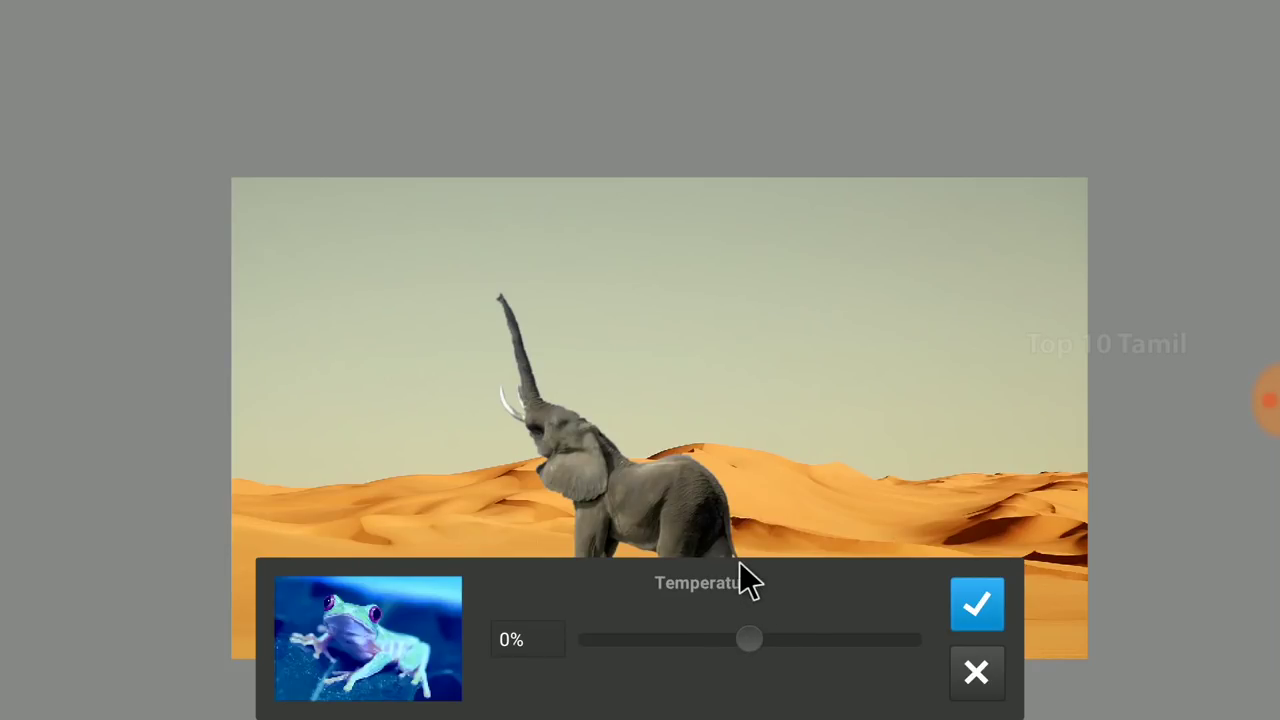
{"action": "left_click_drag", "start_coordinate": [750, 645], "coordinate": [722, 645]}
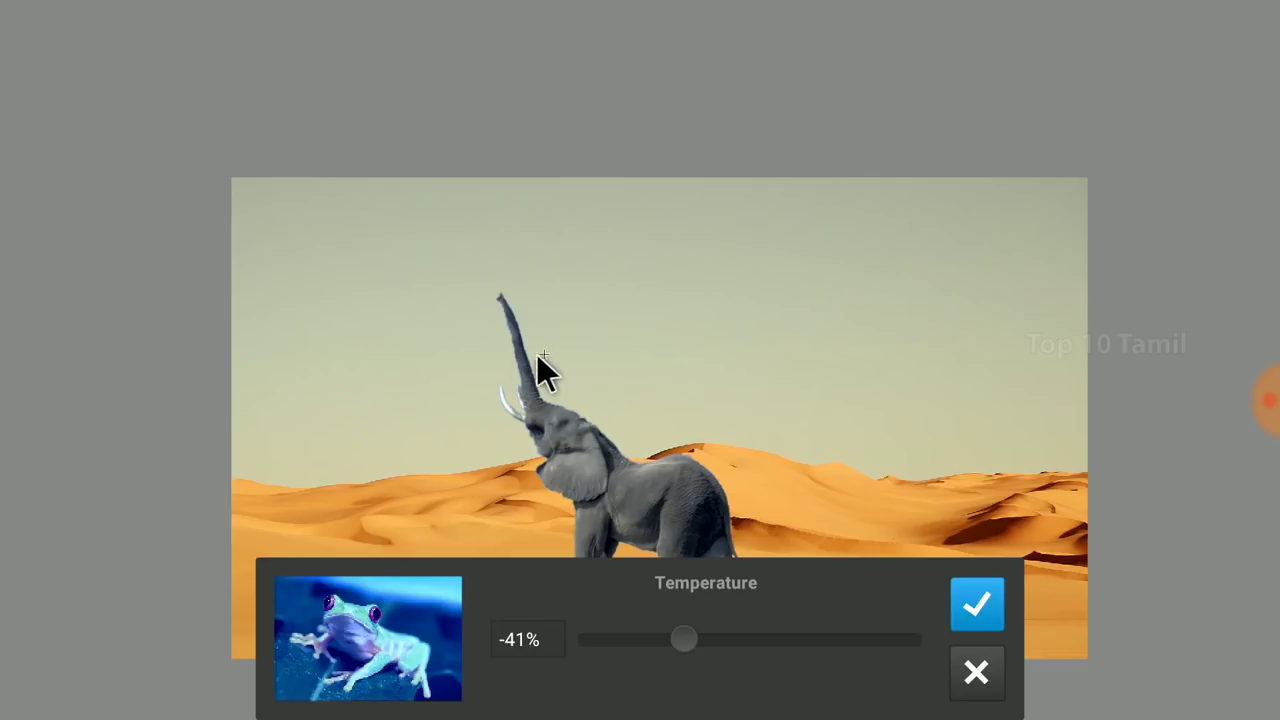
{"action": "left_click", "coordinate": [762, 642]}
{"action": "left_click_drag", "start_coordinate": [762, 648], "coordinate": [813, 642]}
{"action": "left_click", "coordinate": [977, 603]}
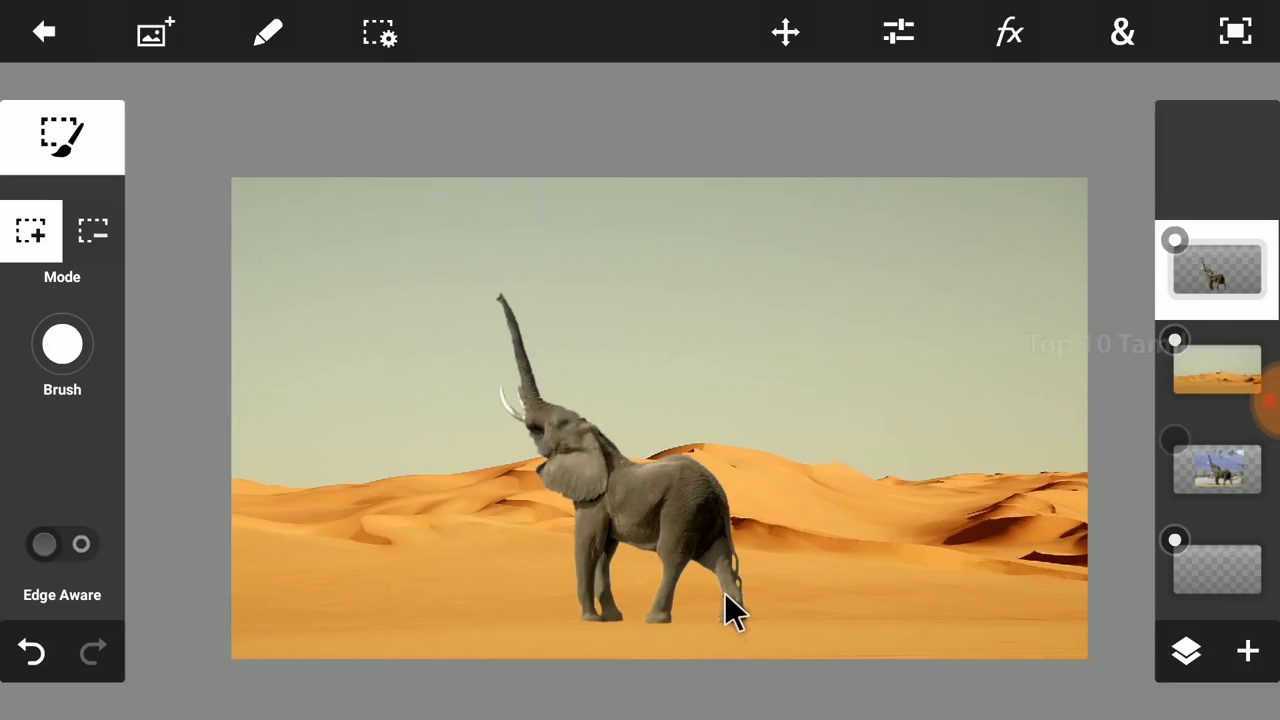
Try Select Pixels on the elephant layer and on the desert layer
{"action": "left_click", "coordinate": [382, 36]}
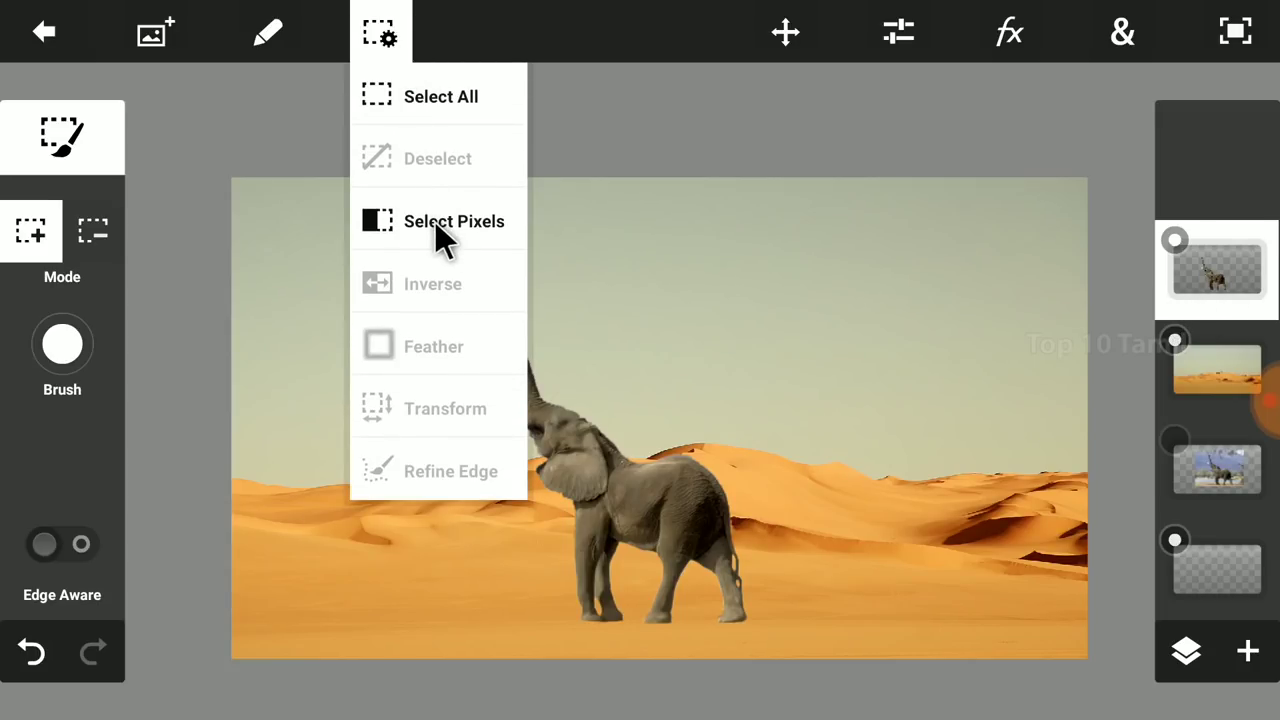
{"action": "left_click", "coordinate": [440, 222]}
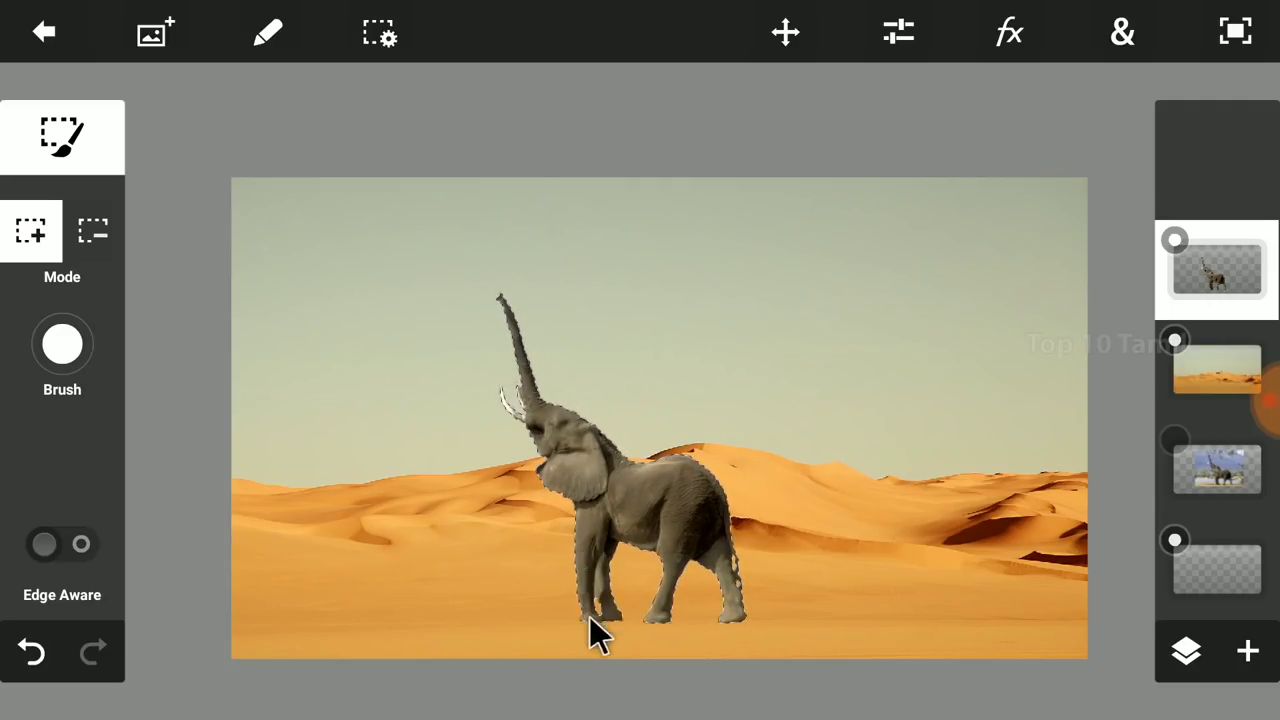
{"action": "left_click", "coordinate": [1195, 380]}
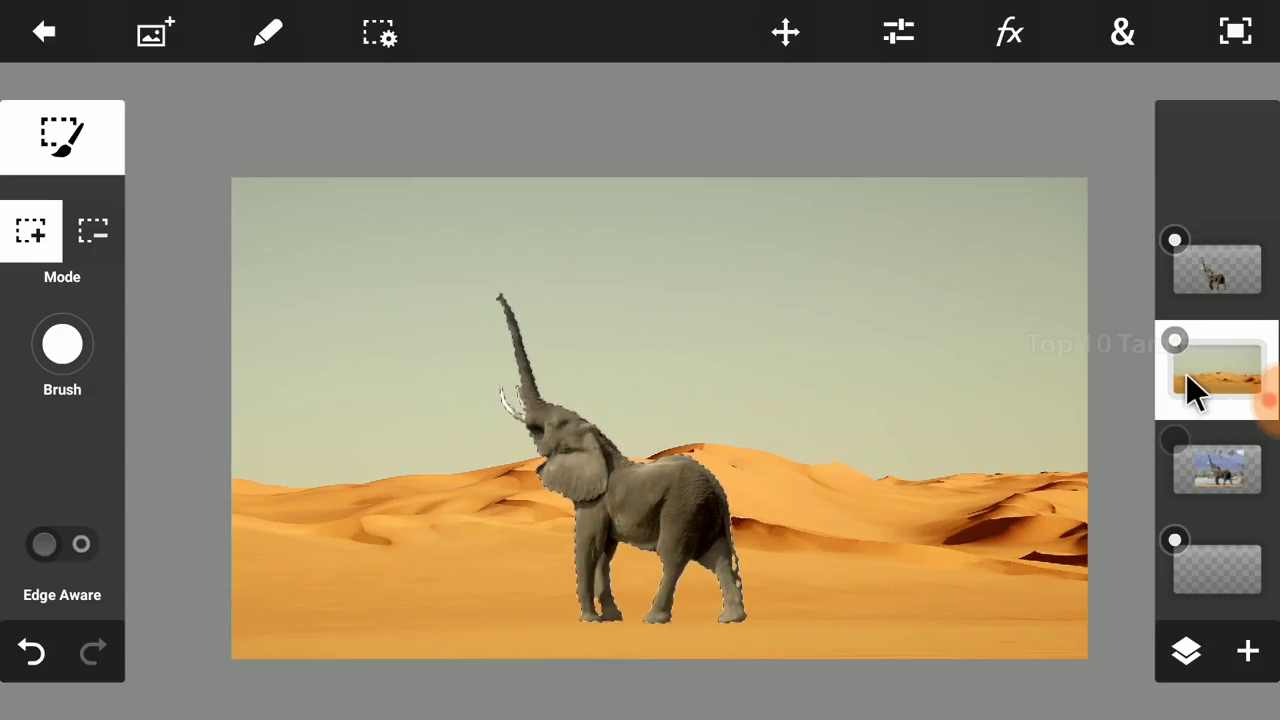
{"action": "left_click", "coordinate": [381, 38]}
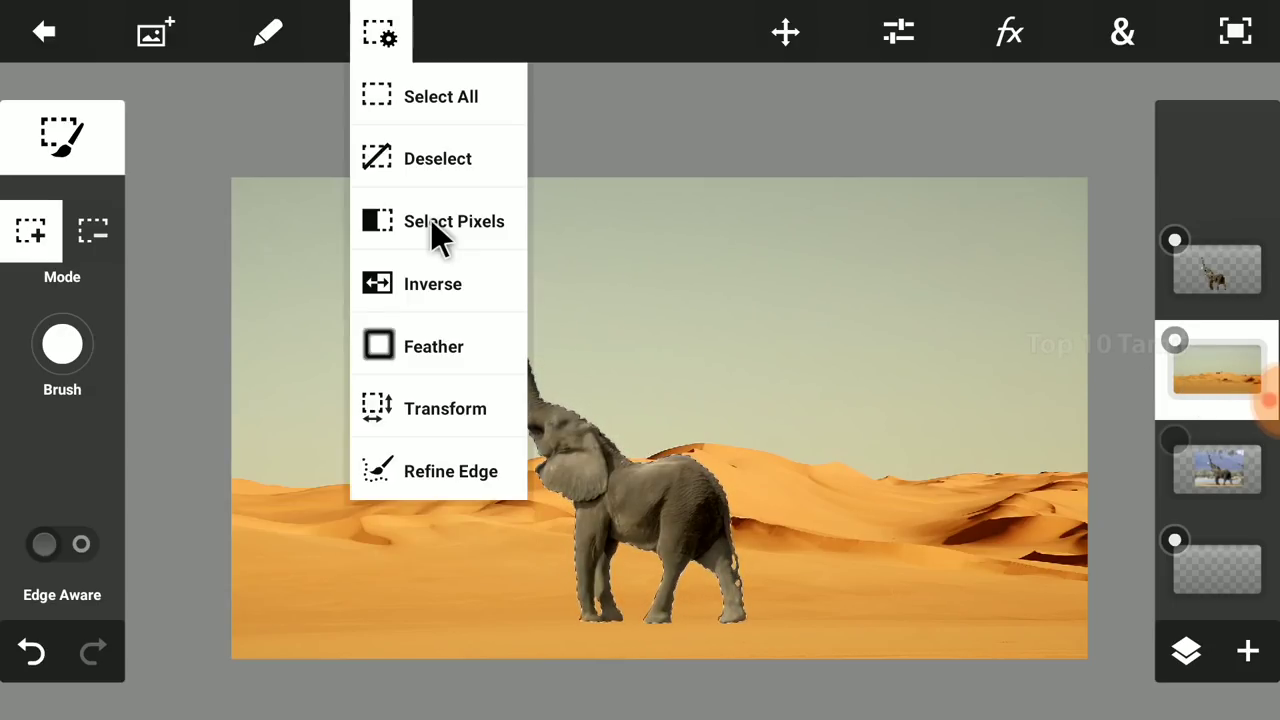
{"action": "left_click", "coordinate": [434, 222]}
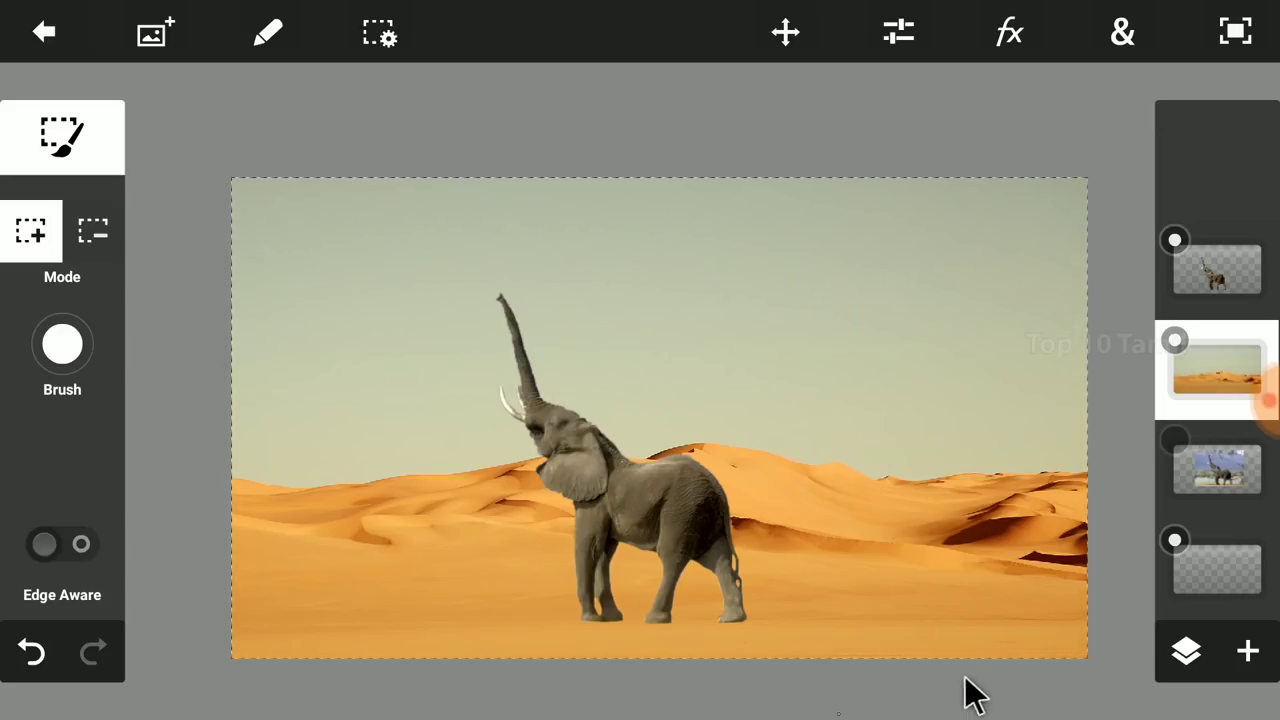
Select the pixels of the cut-out elephant layer and add an empty layer above it
{"action": "left_click", "coordinate": [1223, 277]}
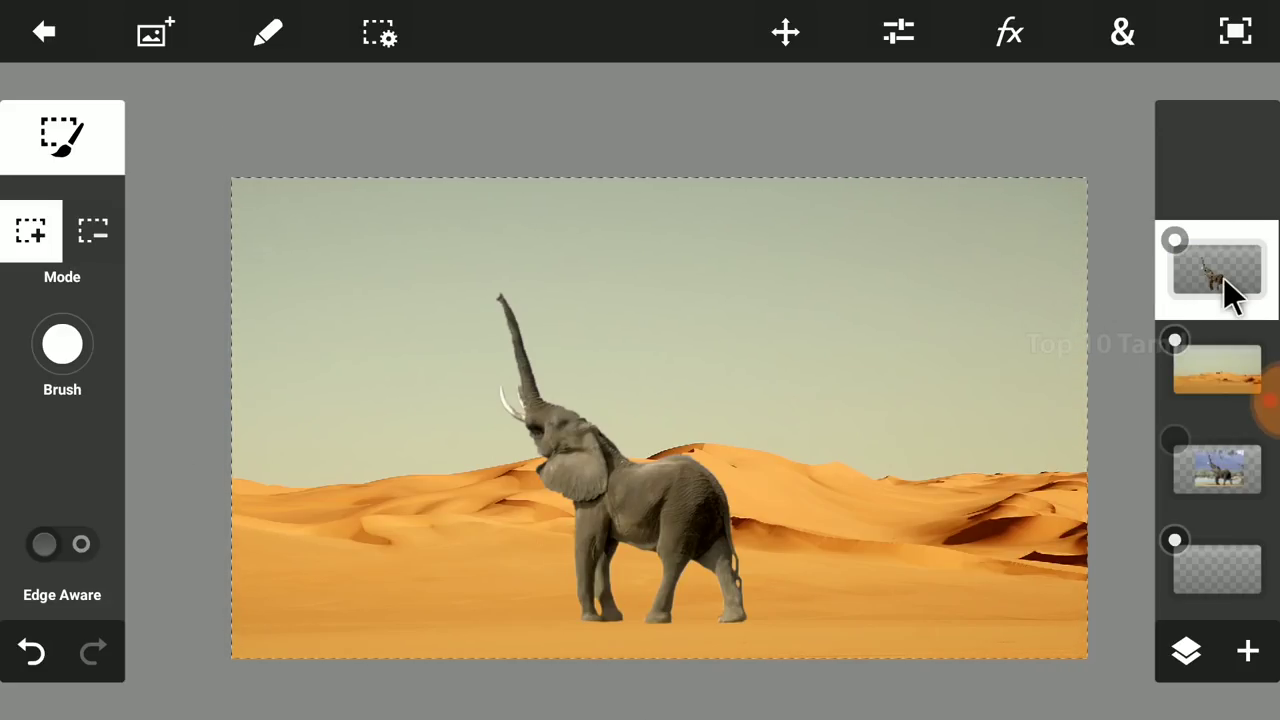
{"action": "left_click", "coordinate": [383, 40]}
{"action": "left_click", "coordinate": [420, 84]}
{"action": "left_click", "coordinate": [1248, 655]}
{"action": "left_click", "coordinate": [639, 315]}
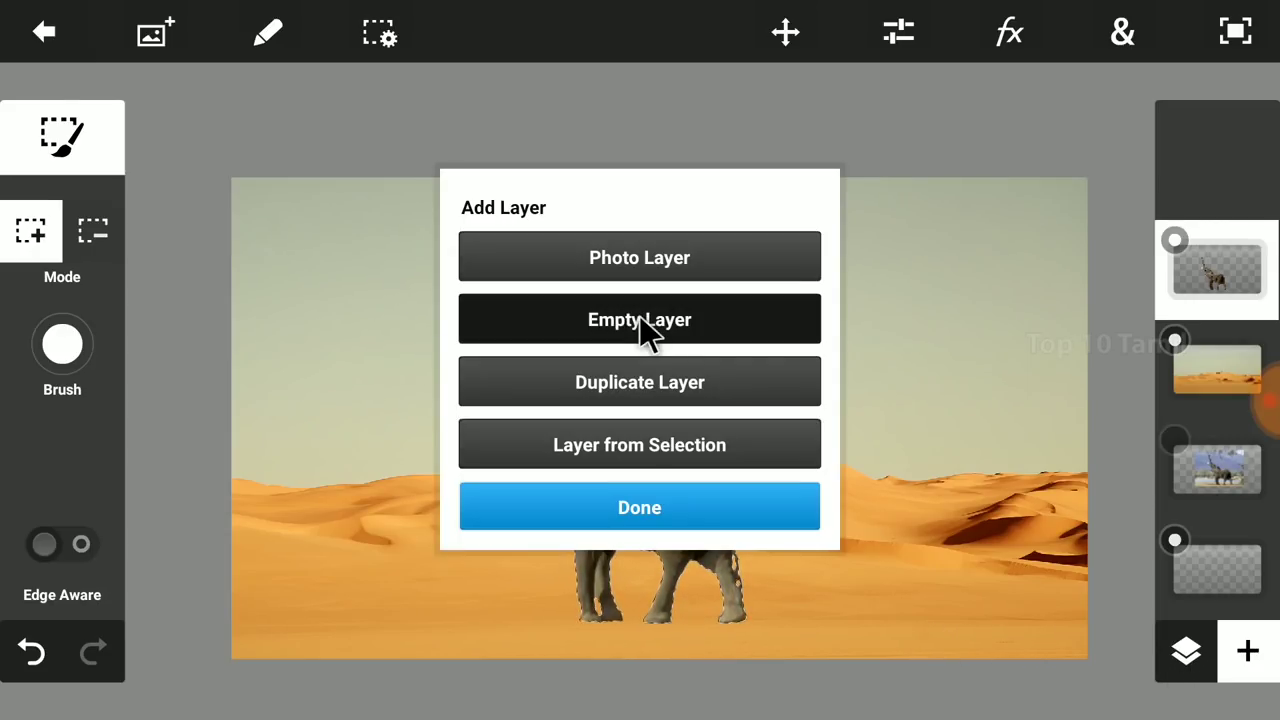
{"action": "left_click", "coordinate": [748, 508]}
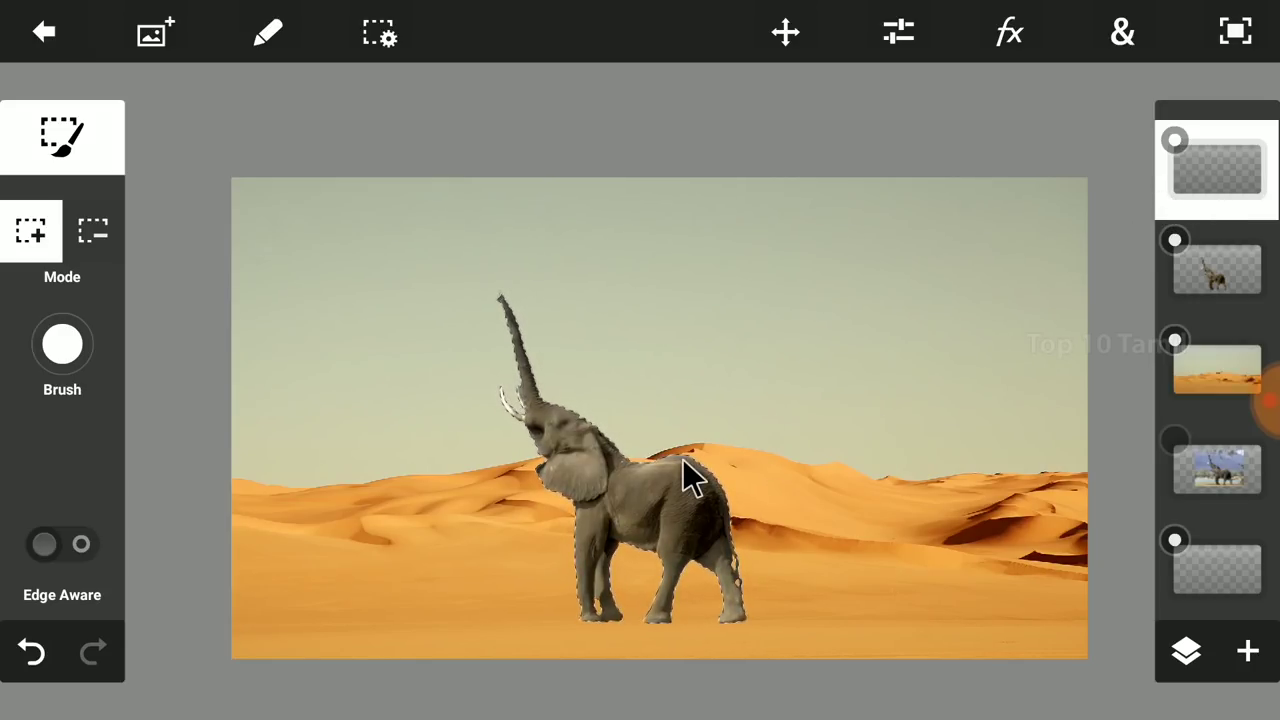
Fill the elephant-shaped selection on the empty layer with near-black at 100% opacity
{"action": "left_click", "coordinate": [1125, 40]}
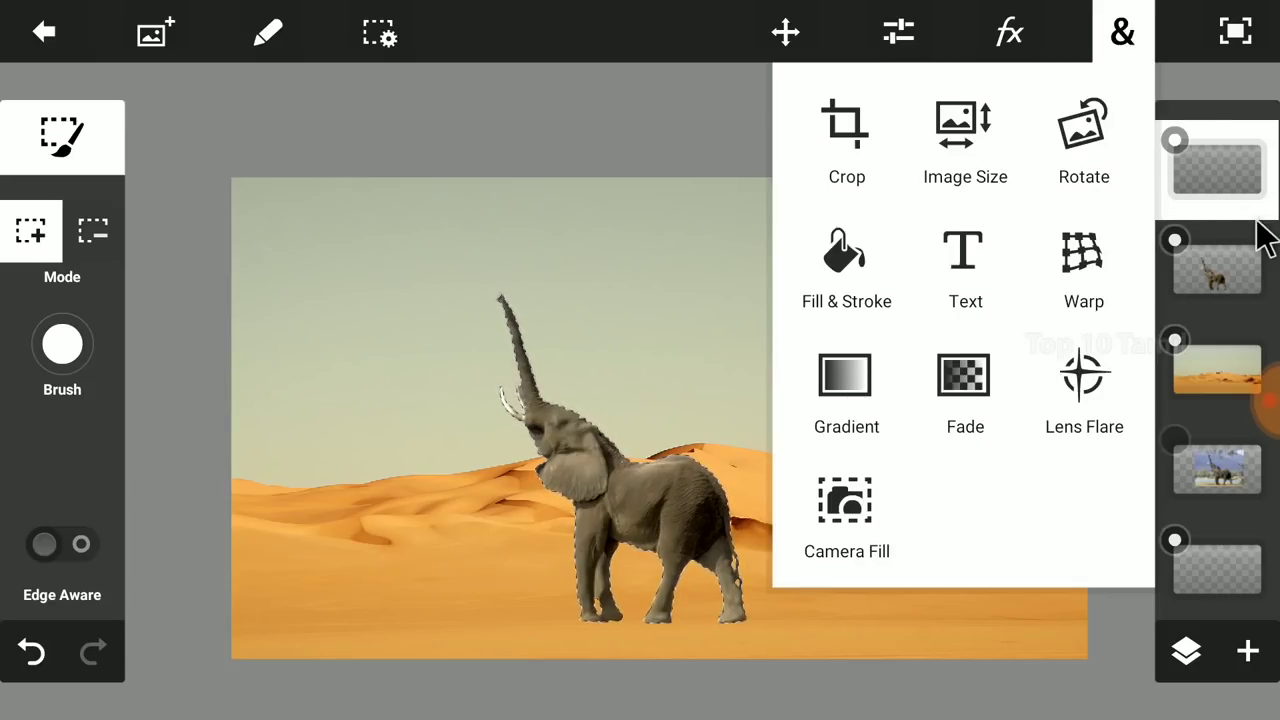
{"action": "left_click", "coordinate": [840, 260]}
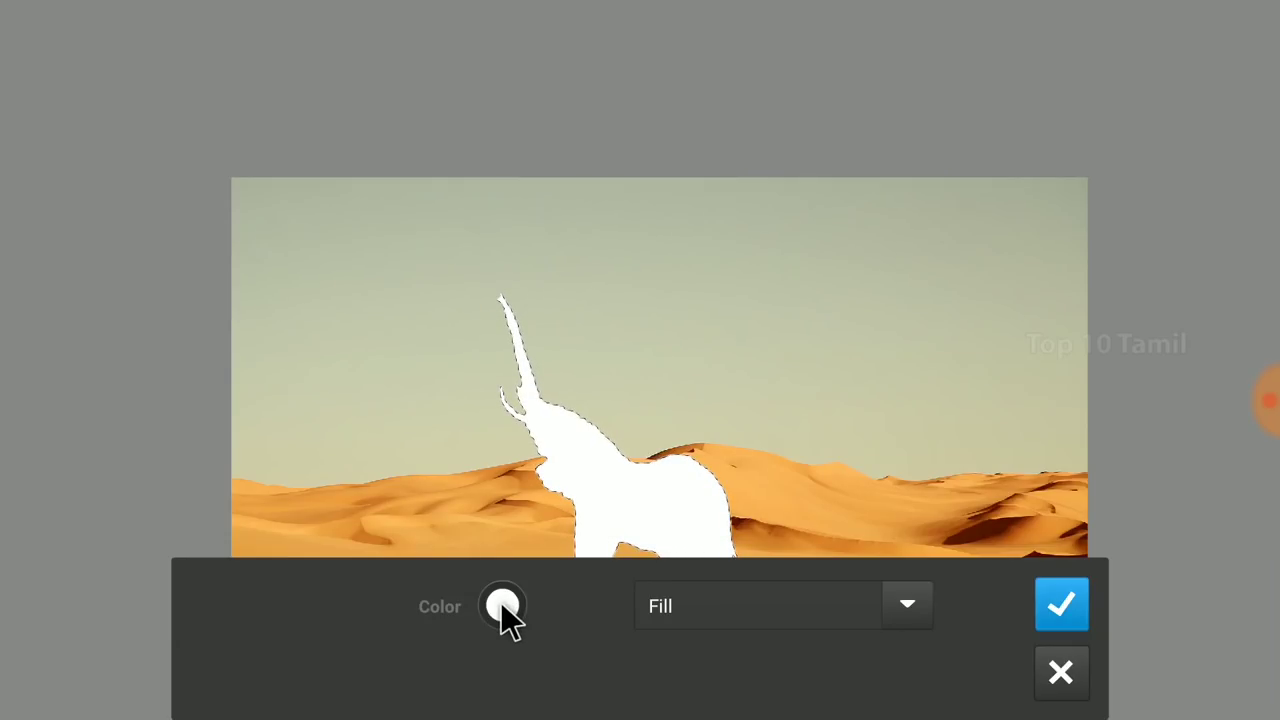
{"action": "left_click", "coordinate": [501, 604]}
{"action": "left_click_drag", "start_coordinate": [330, 476], "coordinate": [323, 483]}
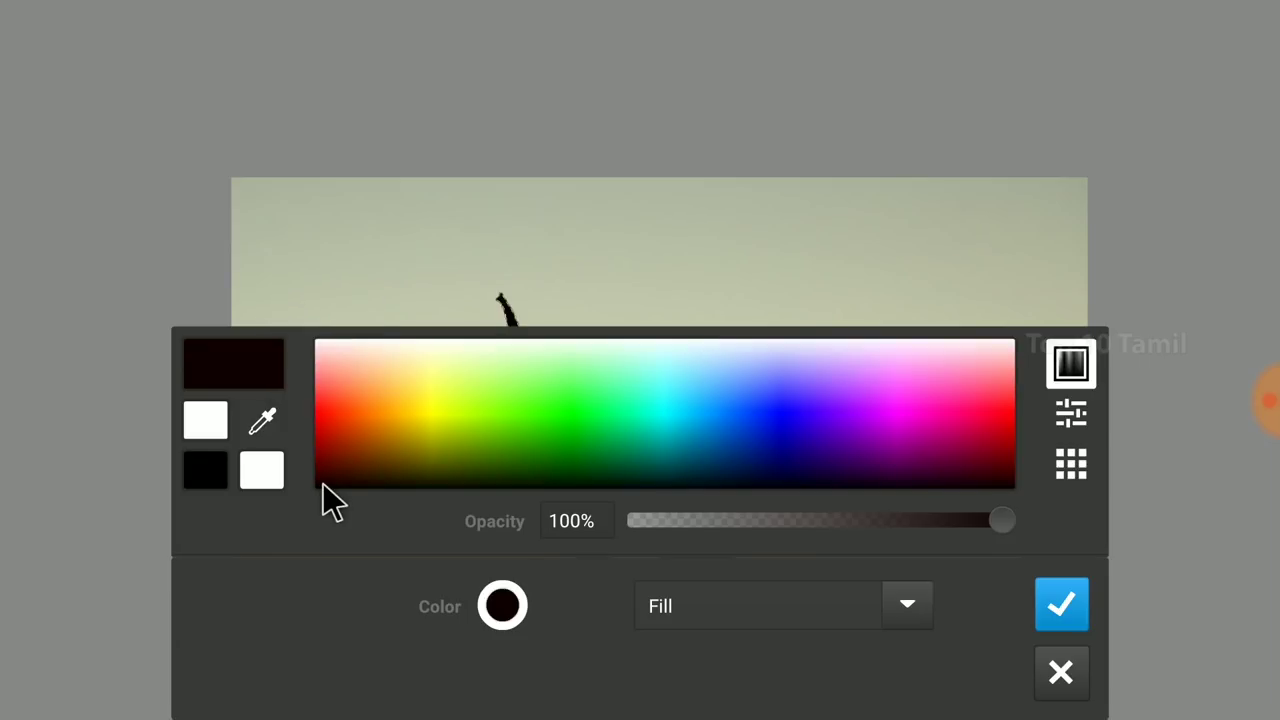
{"action": "left_click", "coordinate": [1062, 604]}
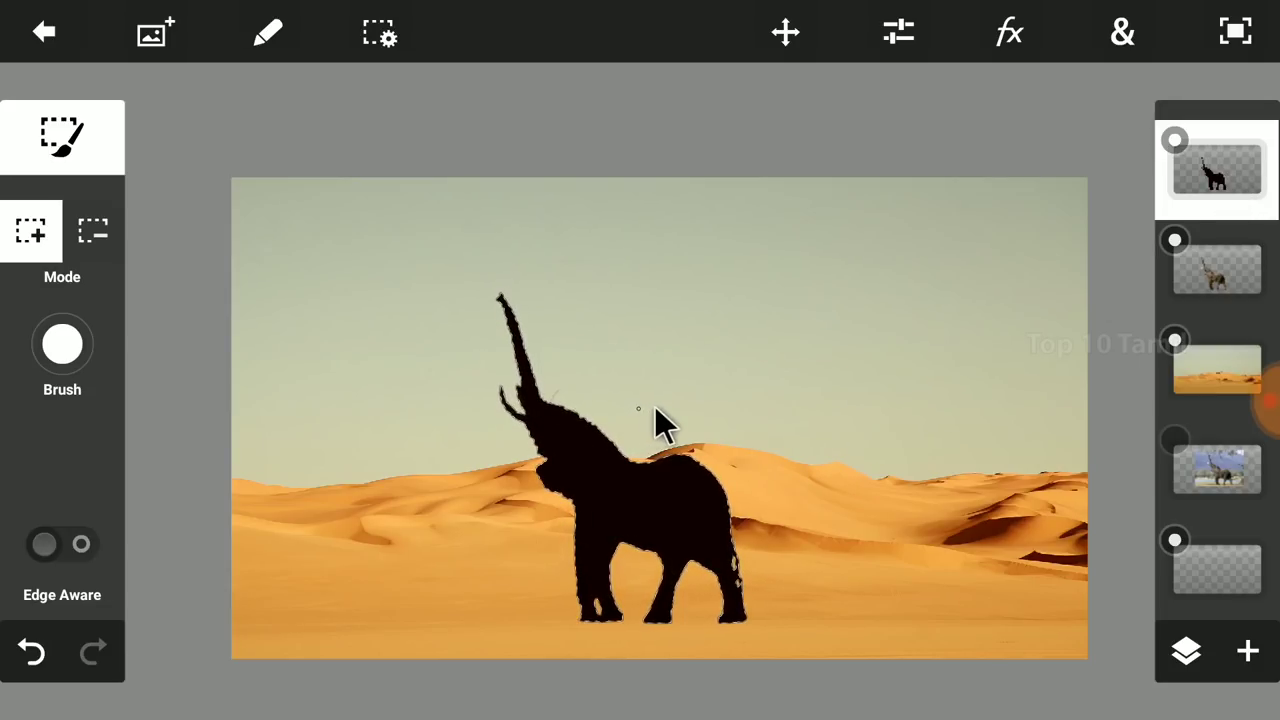
Deselect the elephant shape and move the black silhouette layer below the elephant layer
{"action": "left_click", "coordinate": [372, 37]}
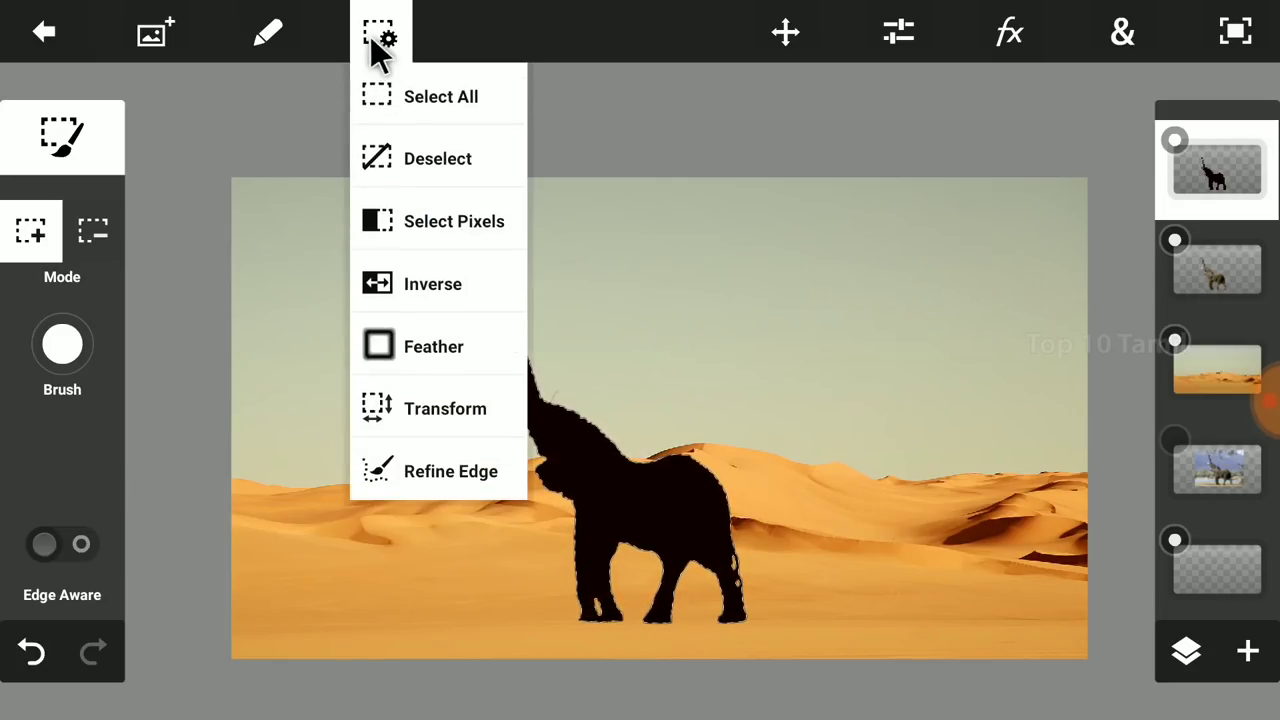
{"action": "left_click", "coordinate": [455, 166]}
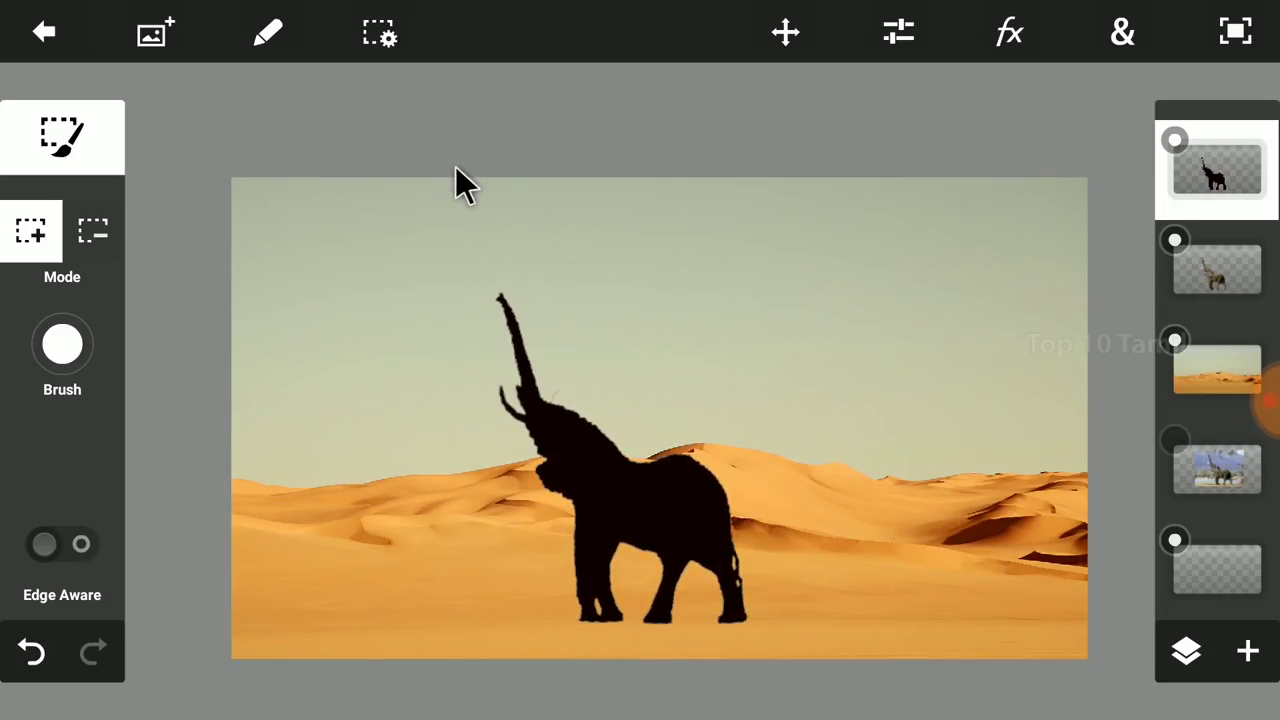
{"action": "left_click_drag", "start_coordinate": [1230, 180], "coordinate": [1232, 270]}
Hide and show the elephant layer repeatedly to examine the black silhouette behind it
{"action": "left_click", "coordinate": [1211, 182]}
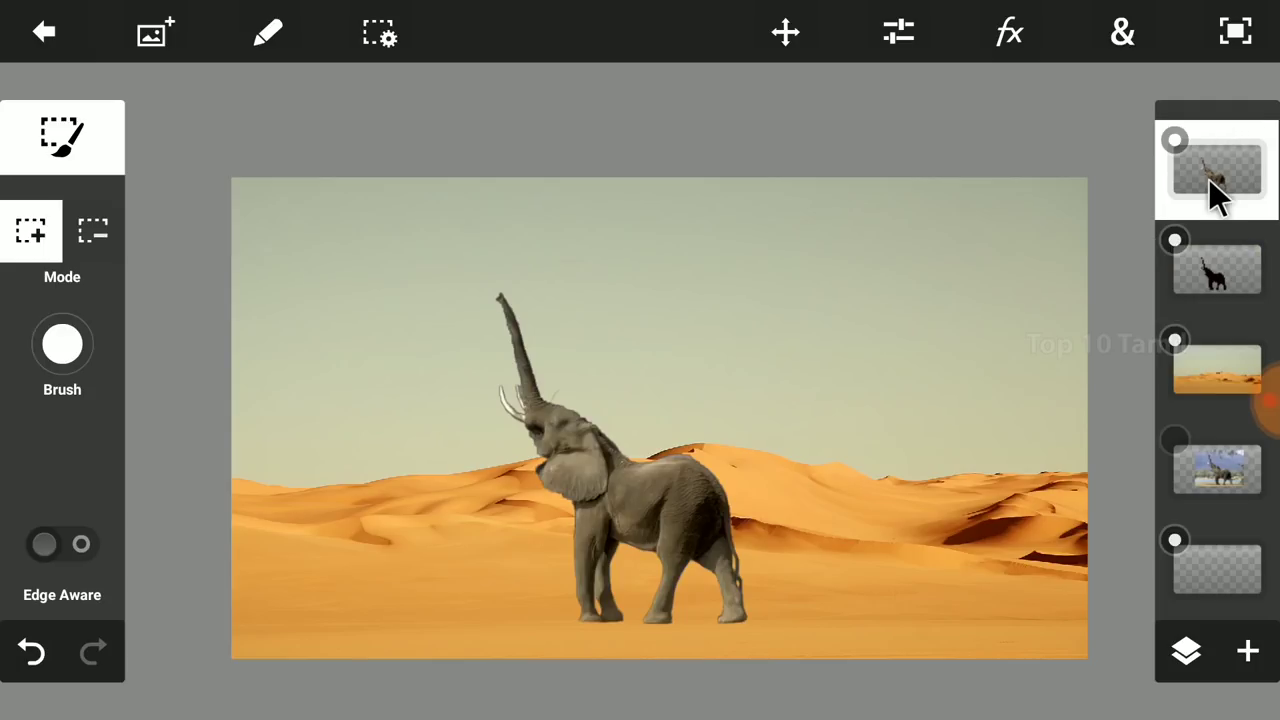
{"action": "left_click", "coordinate": [1175, 139]}
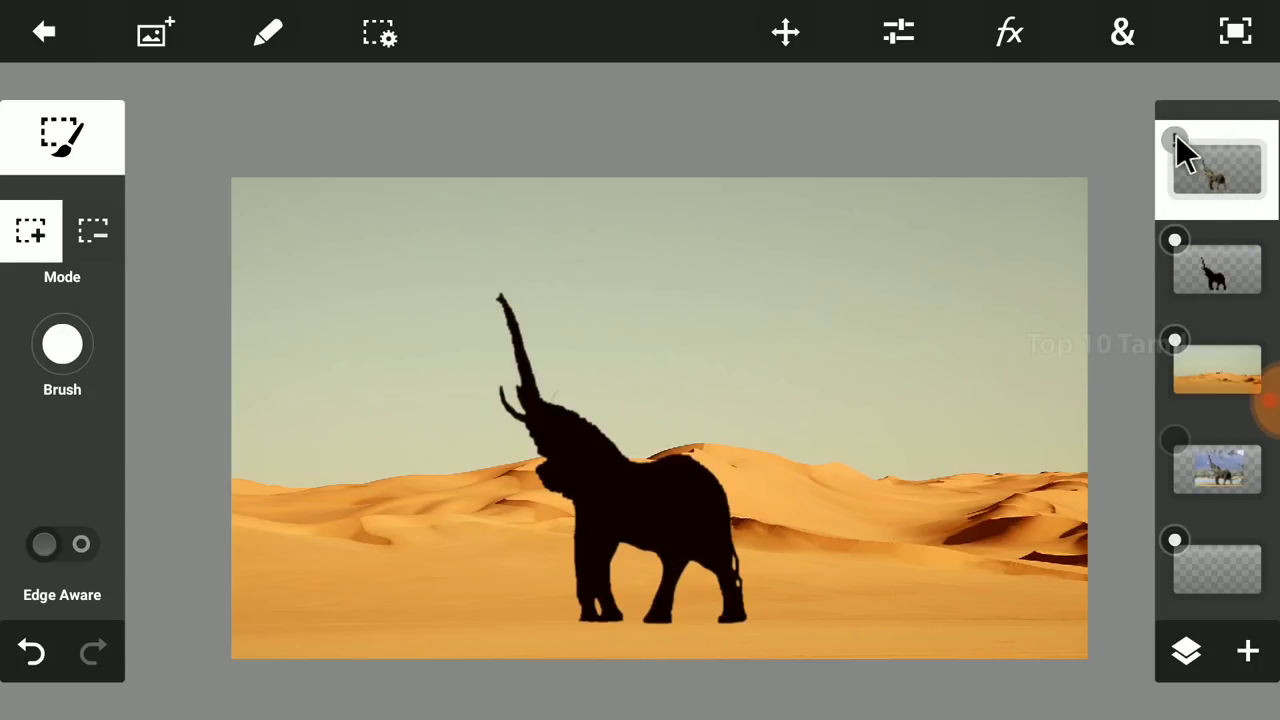
{"action": "left_click", "coordinate": [1175, 139]}
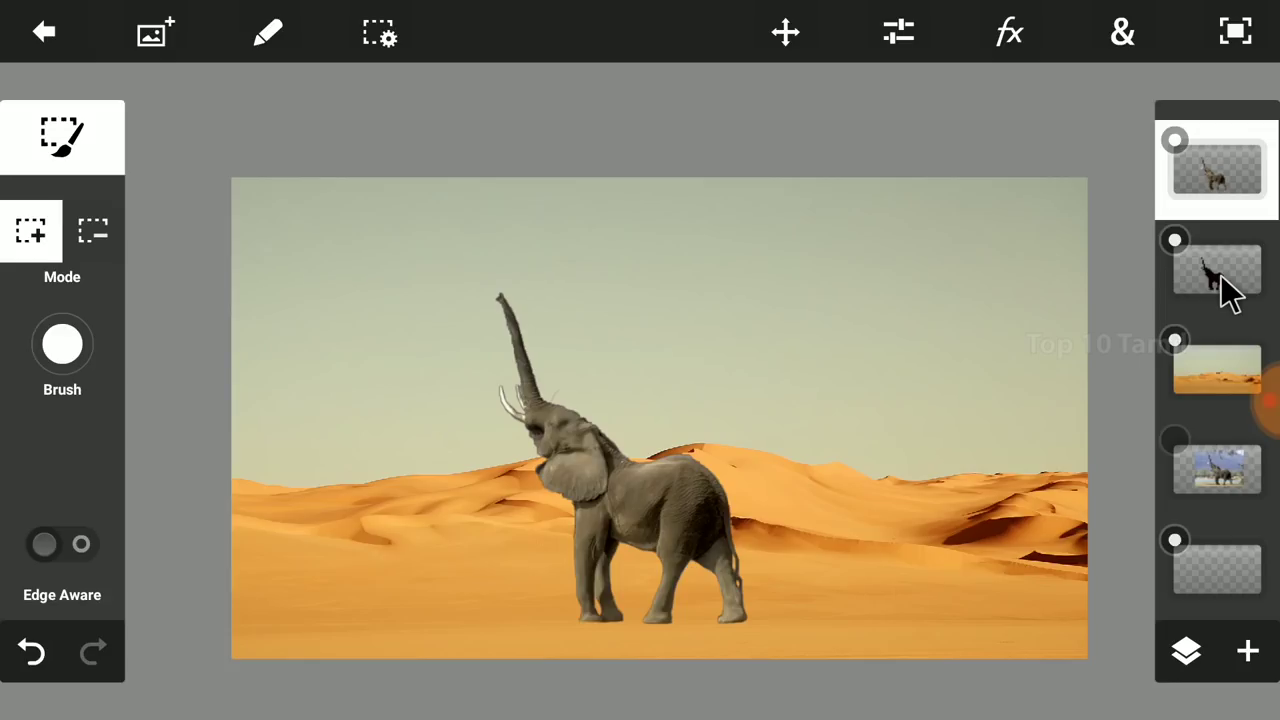
{"action": "left_click", "coordinate": [1210, 272]}
{"action": "left_click", "coordinate": [1205, 168]}
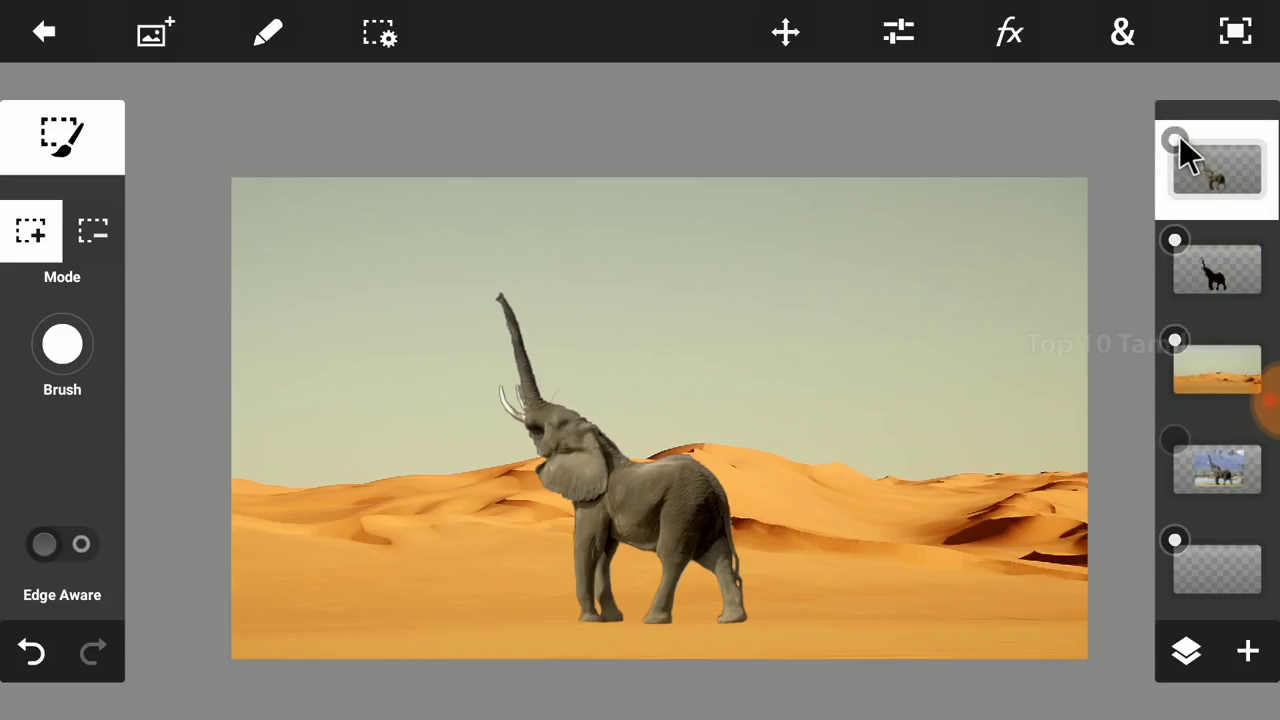
{"action": "left_click", "coordinate": [1175, 139]}
{"action": "left_click", "coordinate": [1175, 139]}
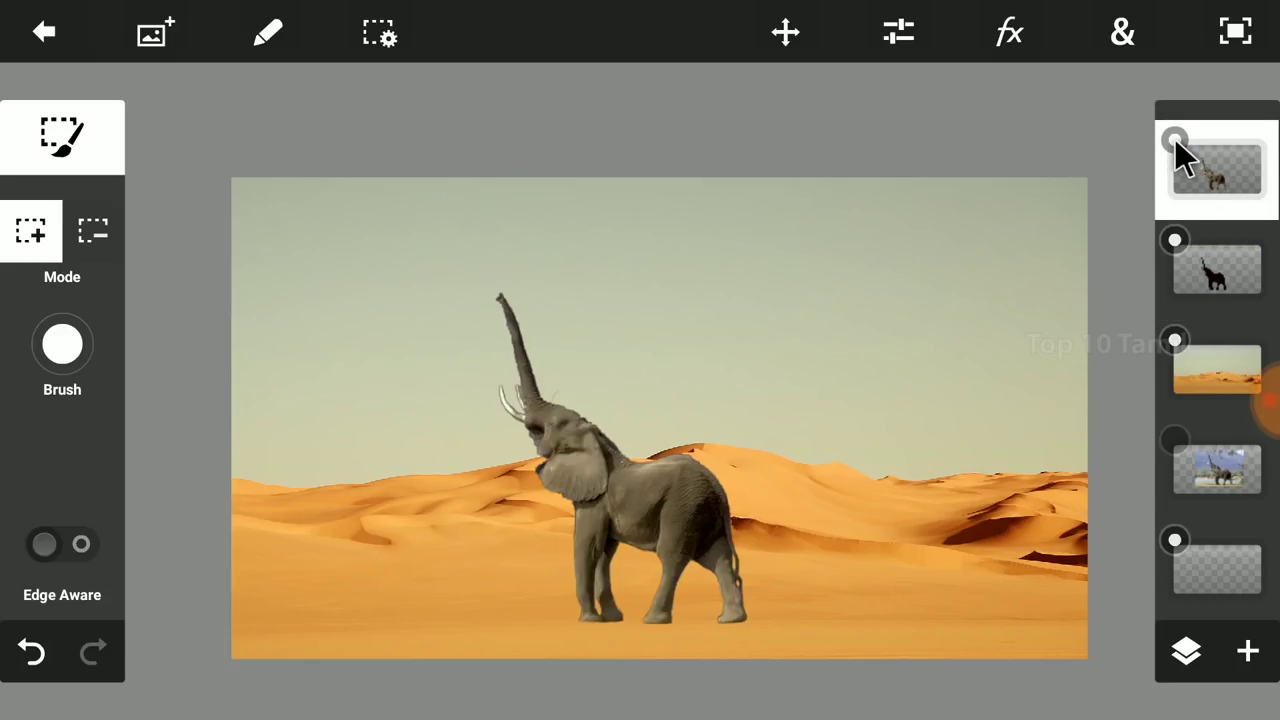
{"action": "left_click", "coordinate": [1175, 139]}
{"action": "left_click", "coordinate": [1175, 139]}
Warp the black silhouette layer, folding its upper corners down and sideways to lay it across the sand as a shadow behind the legs
{"action": "left_click", "coordinate": [1232, 280]}
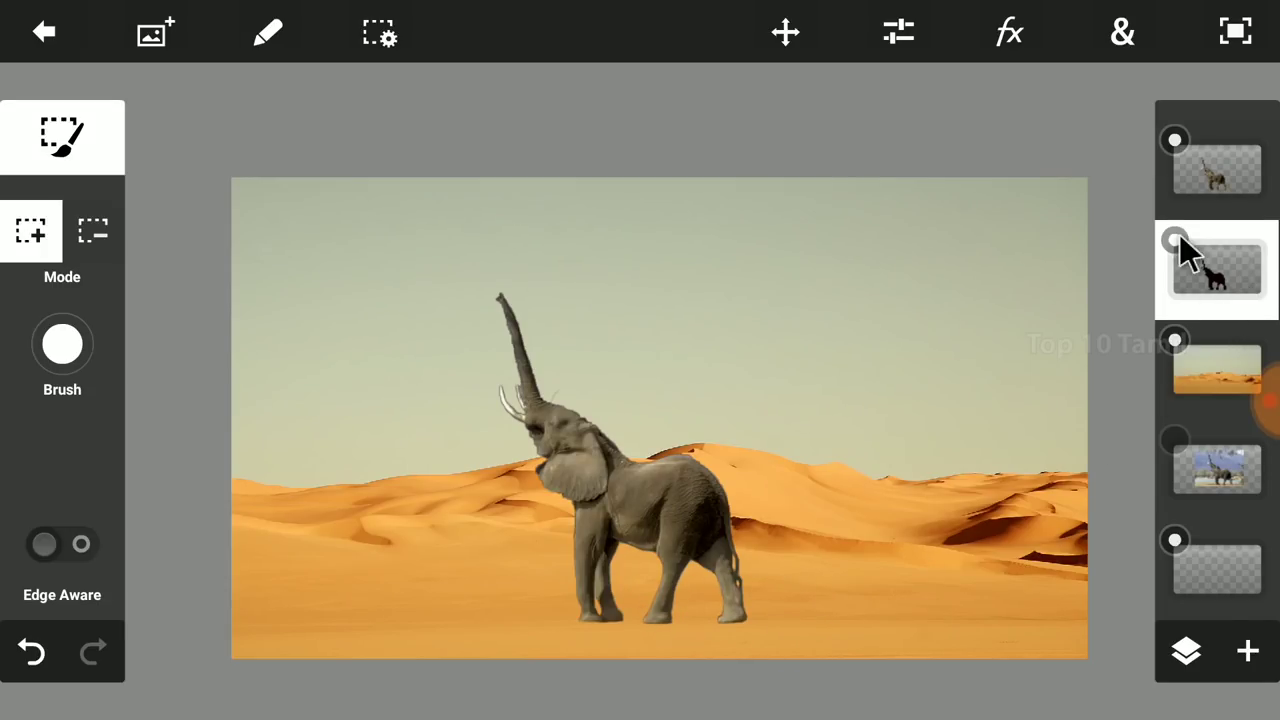
{"action": "left_click", "coordinate": [1122, 36]}
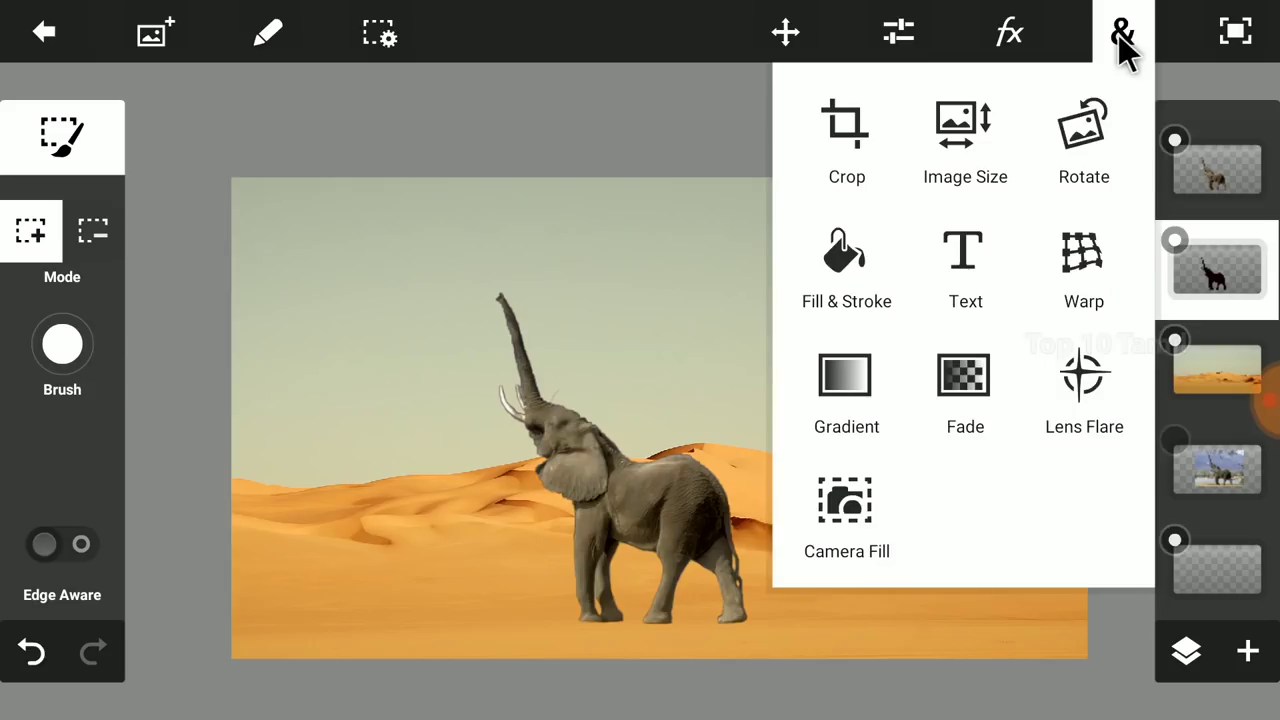
{"action": "left_click", "coordinate": [1100, 275]}
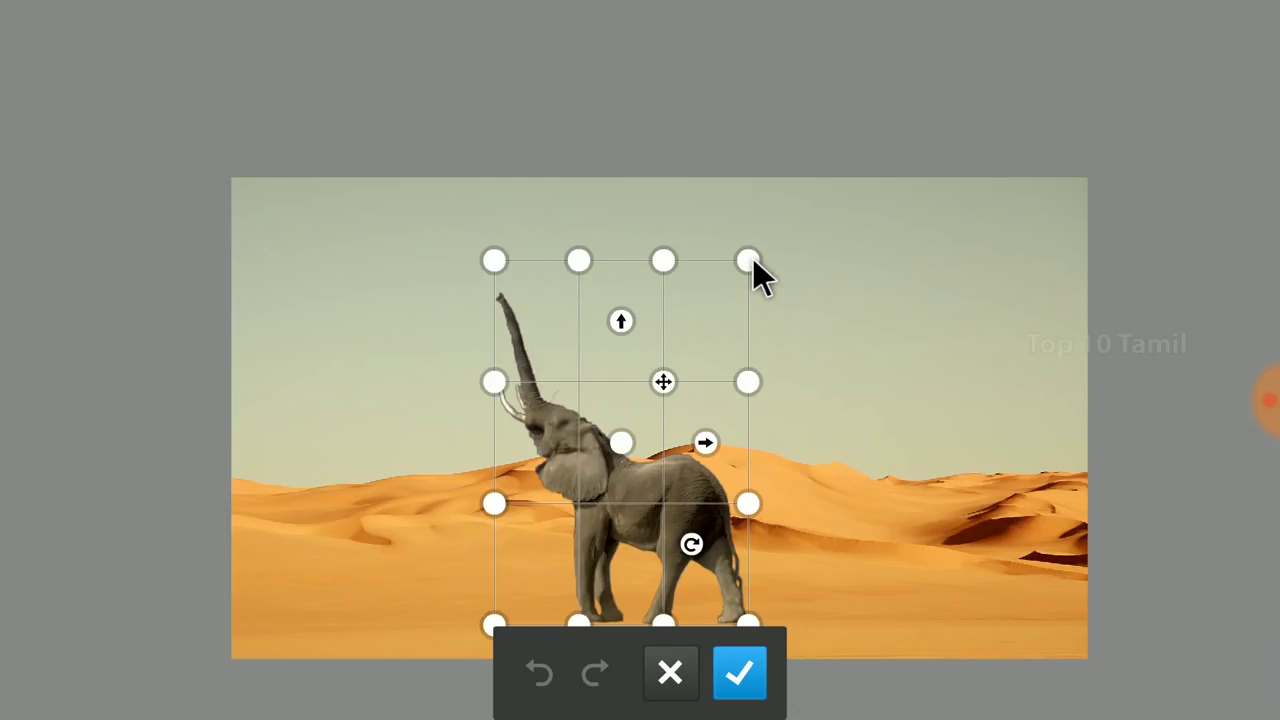
{"action": "left_click_drag", "start_coordinate": [752, 255], "coordinate": [871, 543]}
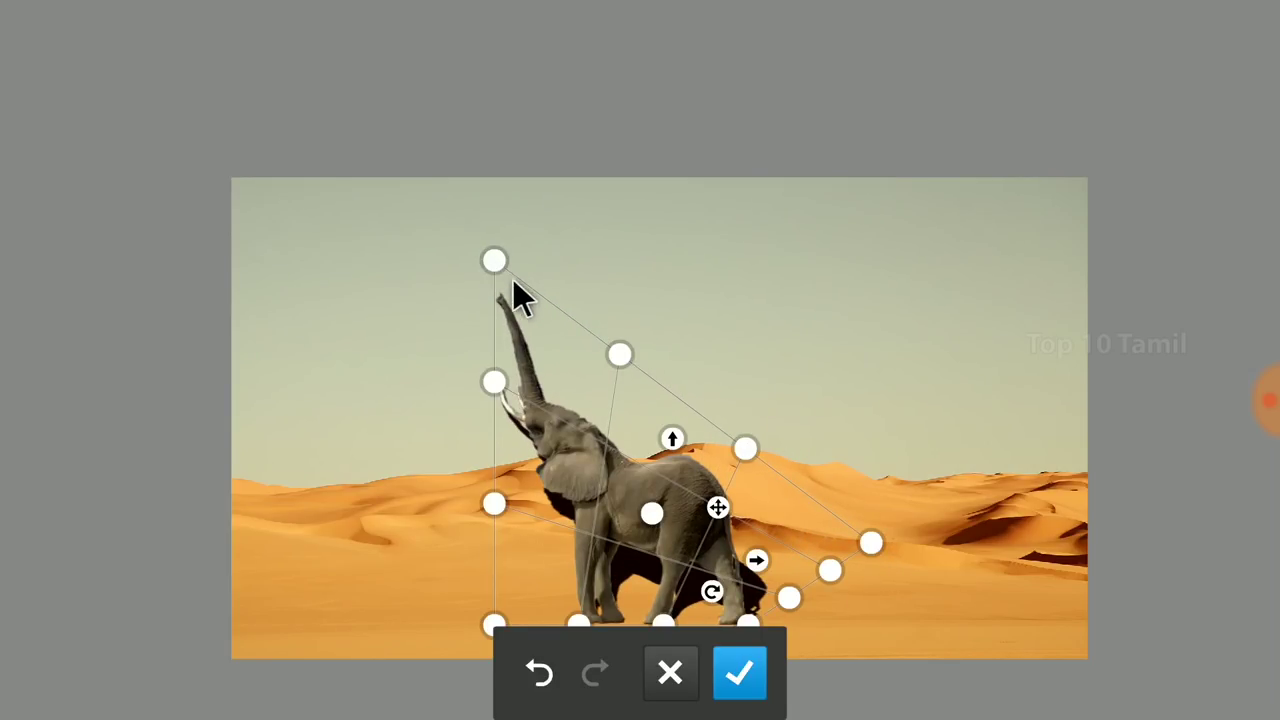
{"action": "left_click_drag", "start_coordinate": [570, 340], "coordinate": [688, 535]}
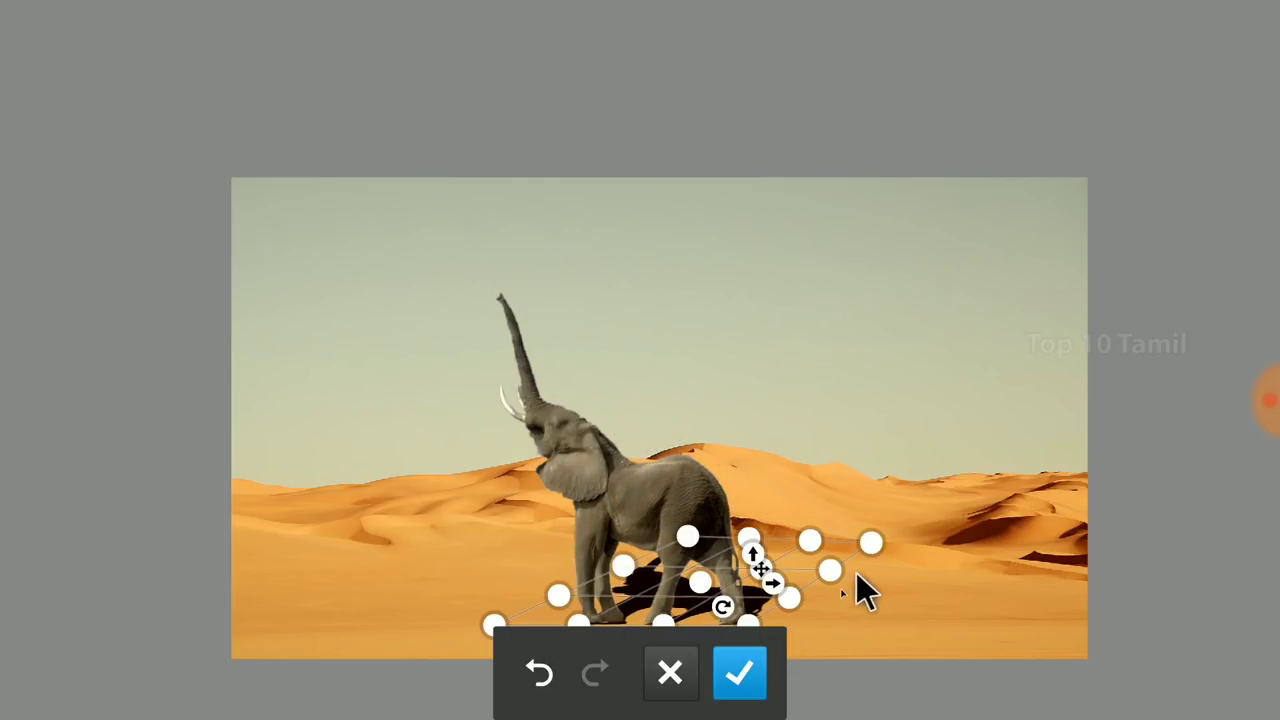
Fine-tune the shadow warp's lower corners and far upper corner so it meets the elephant's feet, and apply the warp
{"action": "scroll", "coordinate": [1060, 405], "scroll_direction": "up", "scroll_amount": 3}
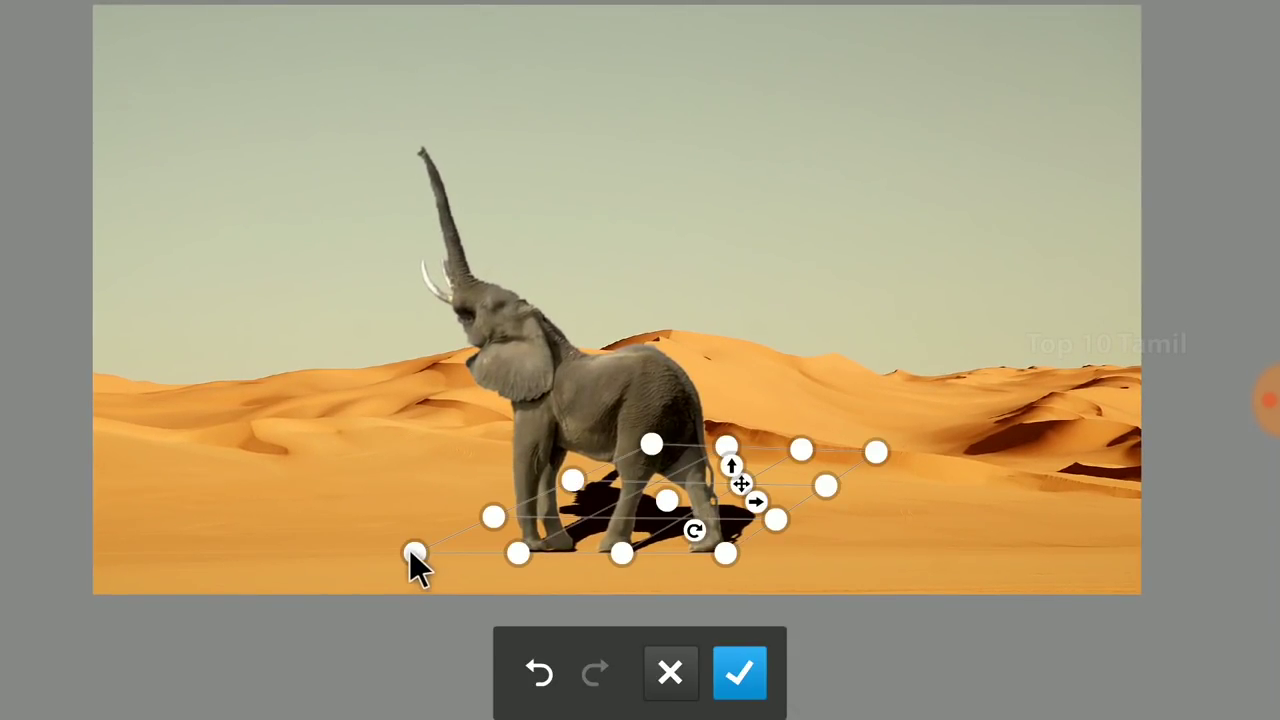
{"action": "mouse_move", "coordinate": [409, 551]}
{"action": "left_mouse_down"}
{"action": "mouse_move", "coordinate": [397, 547]}
{"action": "mouse_move", "coordinate": [418, 544]}
{"action": "left_mouse_up"}
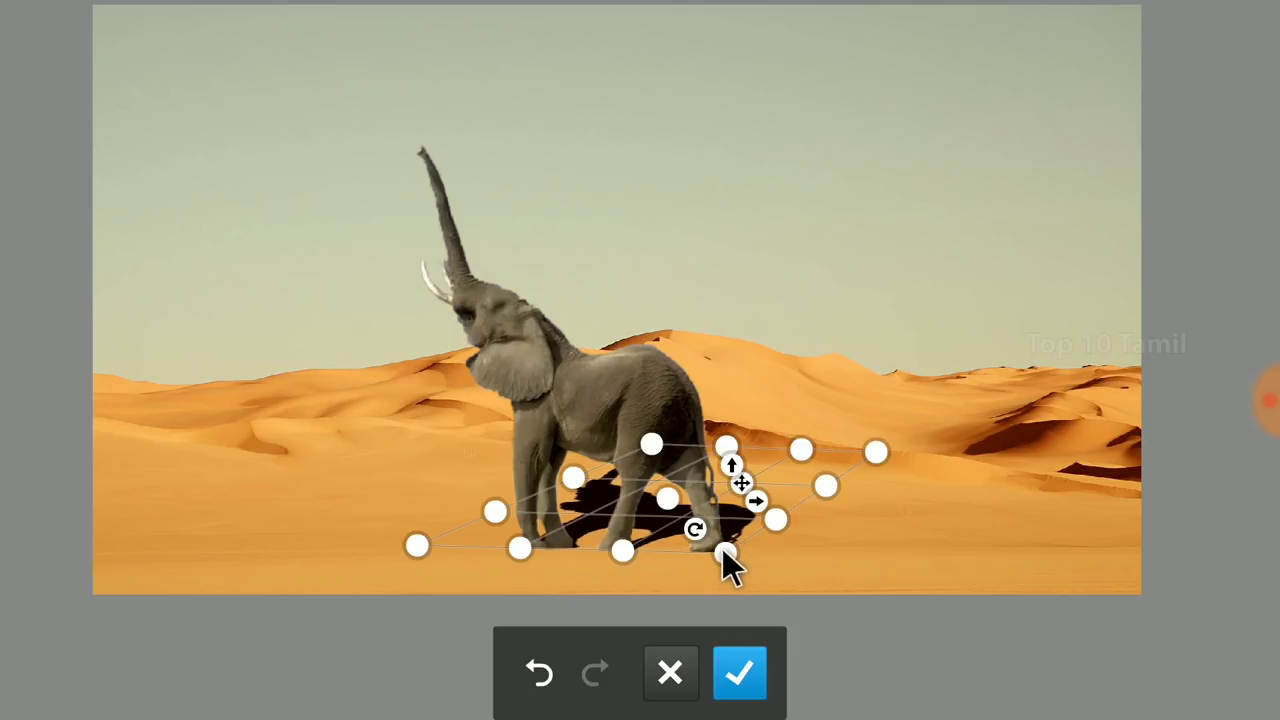
{"action": "left_click_drag", "start_coordinate": [720, 549], "coordinate": [717, 546]}
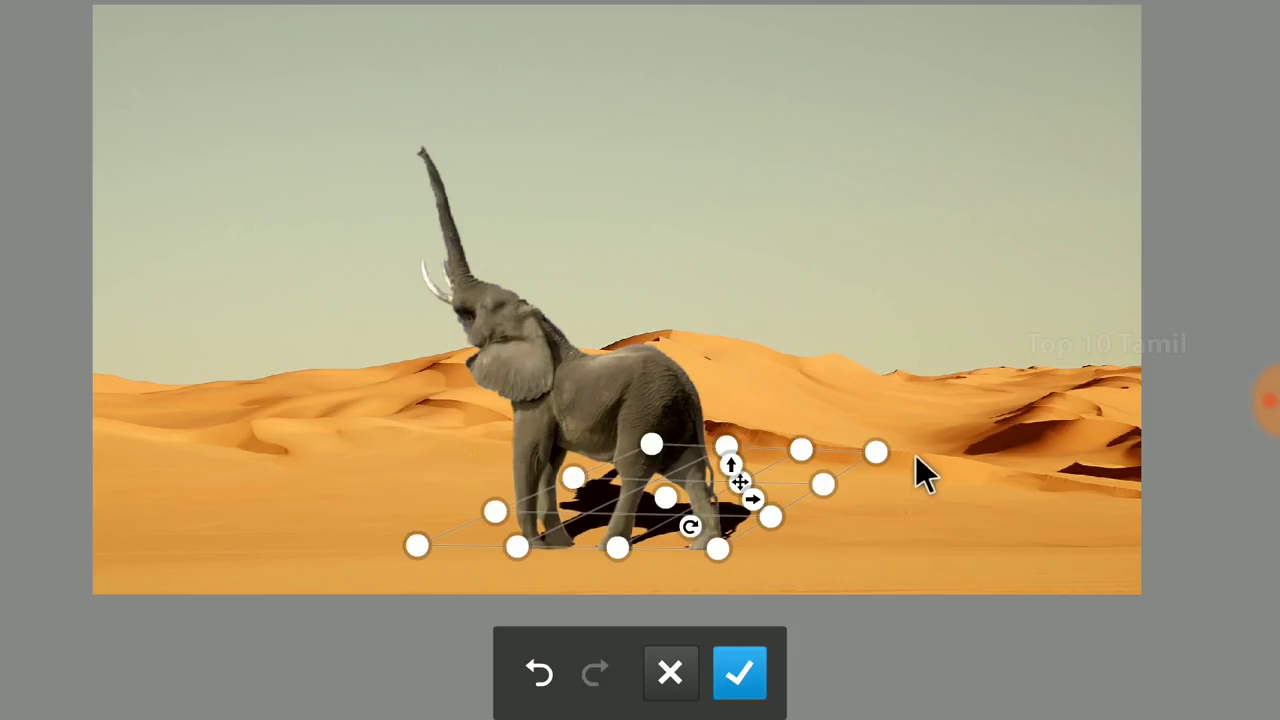
{"action": "left_click_drag", "start_coordinate": [880, 452], "coordinate": [886, 468]}
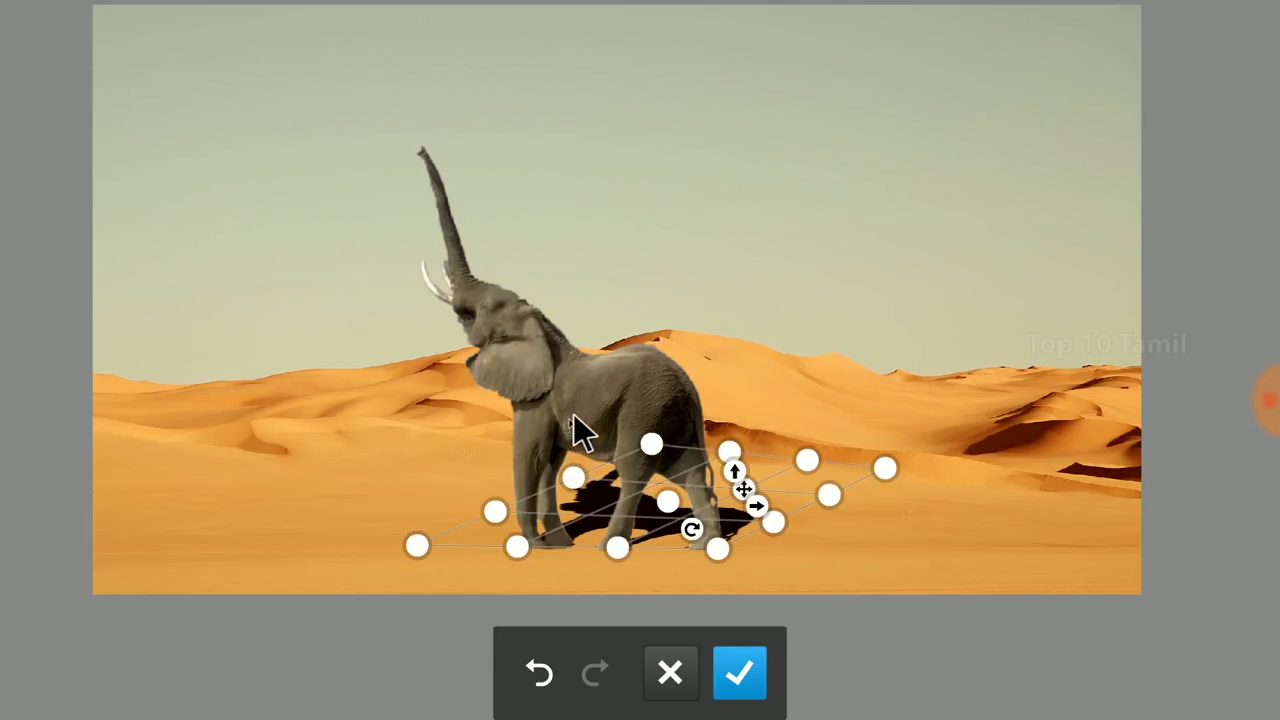
{"action": "left_click", "coordinate": [740, 675]}
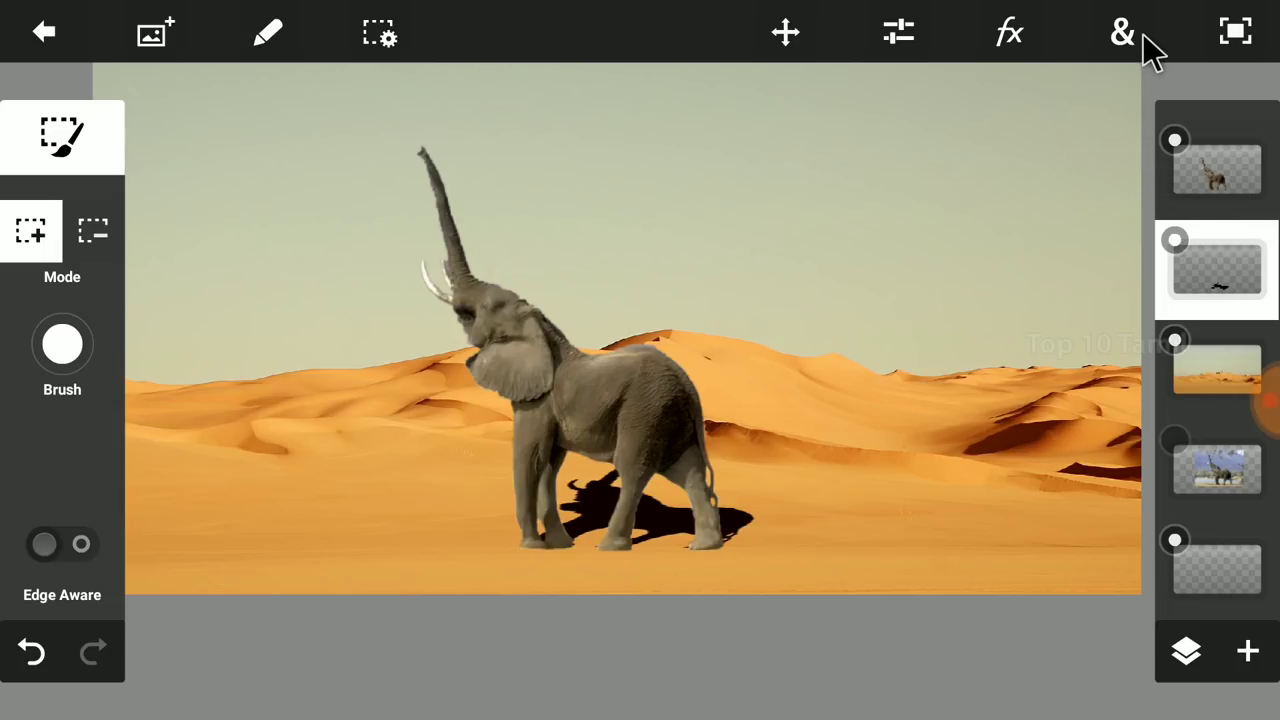
Apply a Gaussian Blur of 6.6 to the elephant's shadow layer
{"action": "left_click", "coordinate": [1010, 33]}
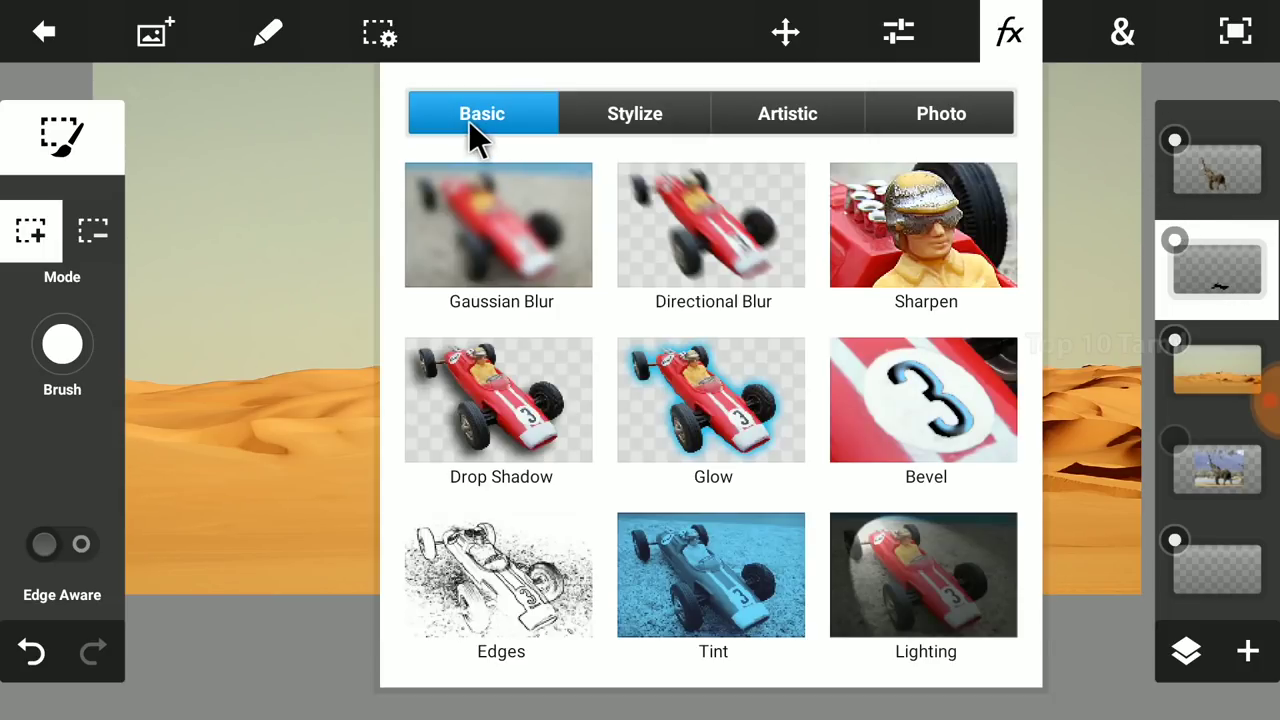
{"action": "left_click", "coordinate": [485, 255]}
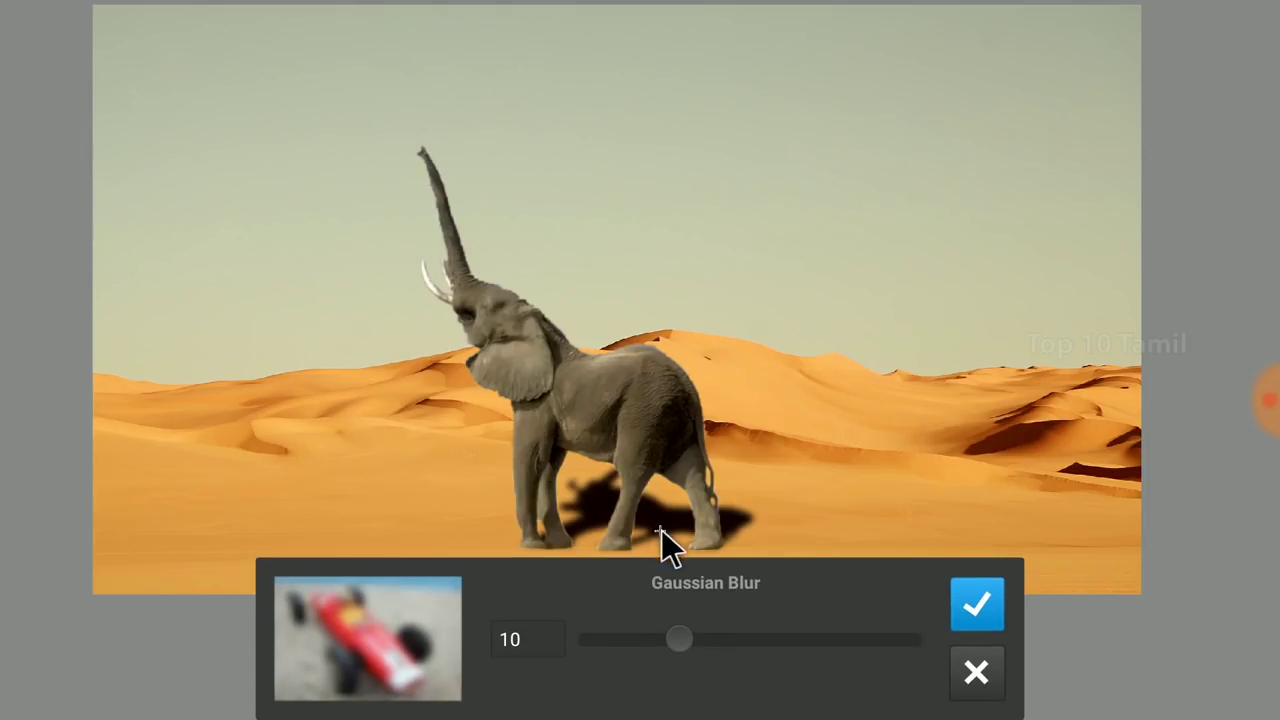
{"action": "mouse_move", "coordinate": [679, 641]}
{"action": "left_mouse_down"}
{"action": "mouse_move", "coordinate": [715, 641]}
{"action": "mouse_move", "coordinate": [652, 638]}
{"action": "mouse_move", "coordinate": [663, 644]}
{"action": "left_mouse_up"}
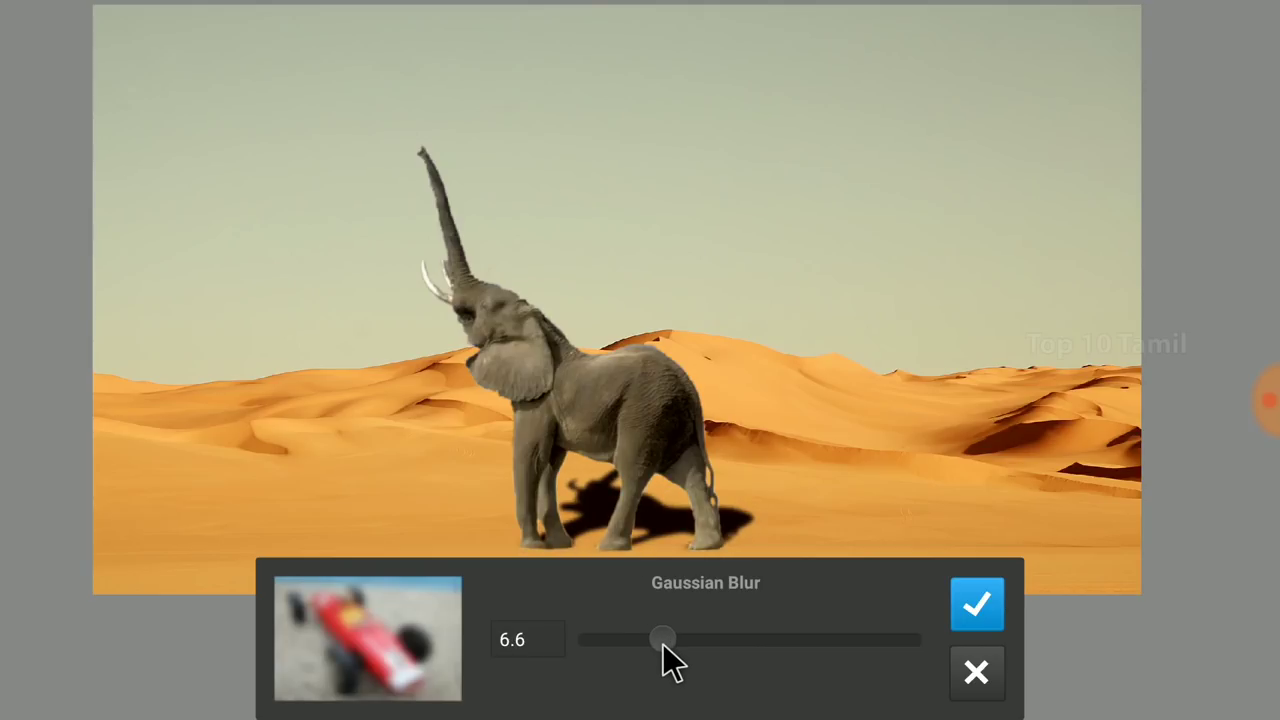
{"action": "left_click", "coordinate": [975, 607]}
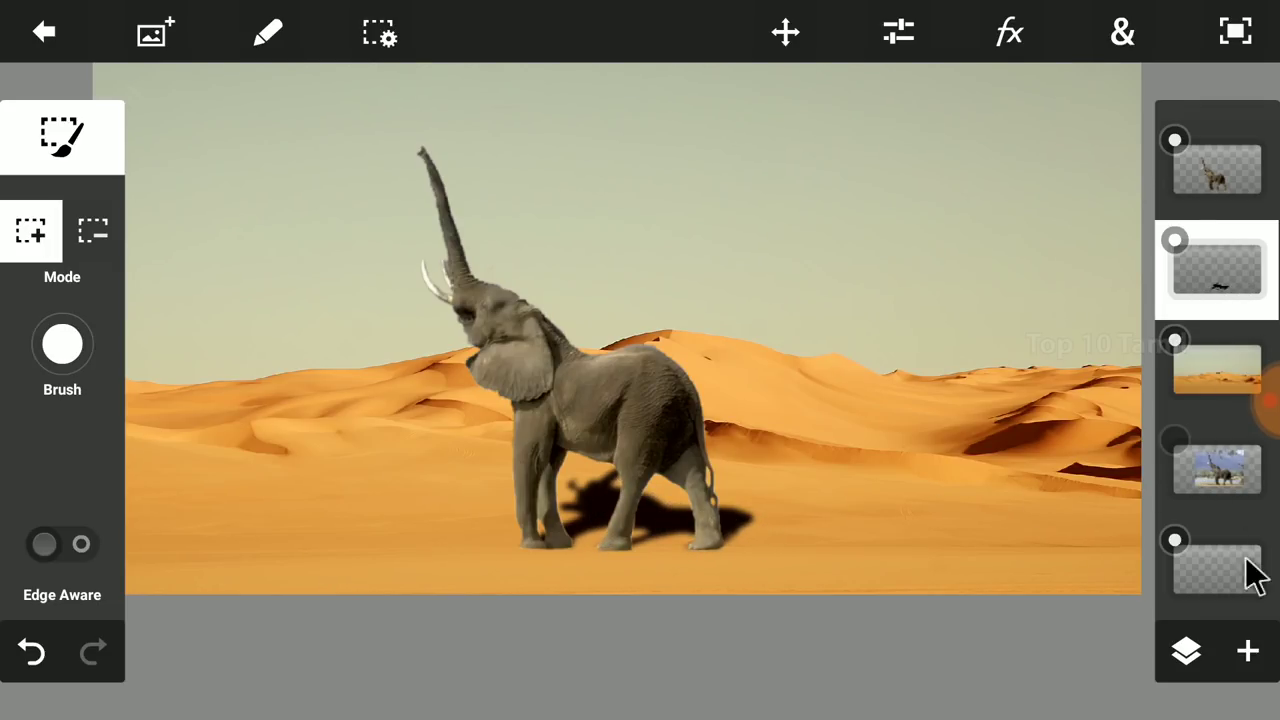
Reduce the shadow layer's opacity to 57%, keeping the Normal blend mode
{"action": "left_click", "coordinate": [1188, 656]}
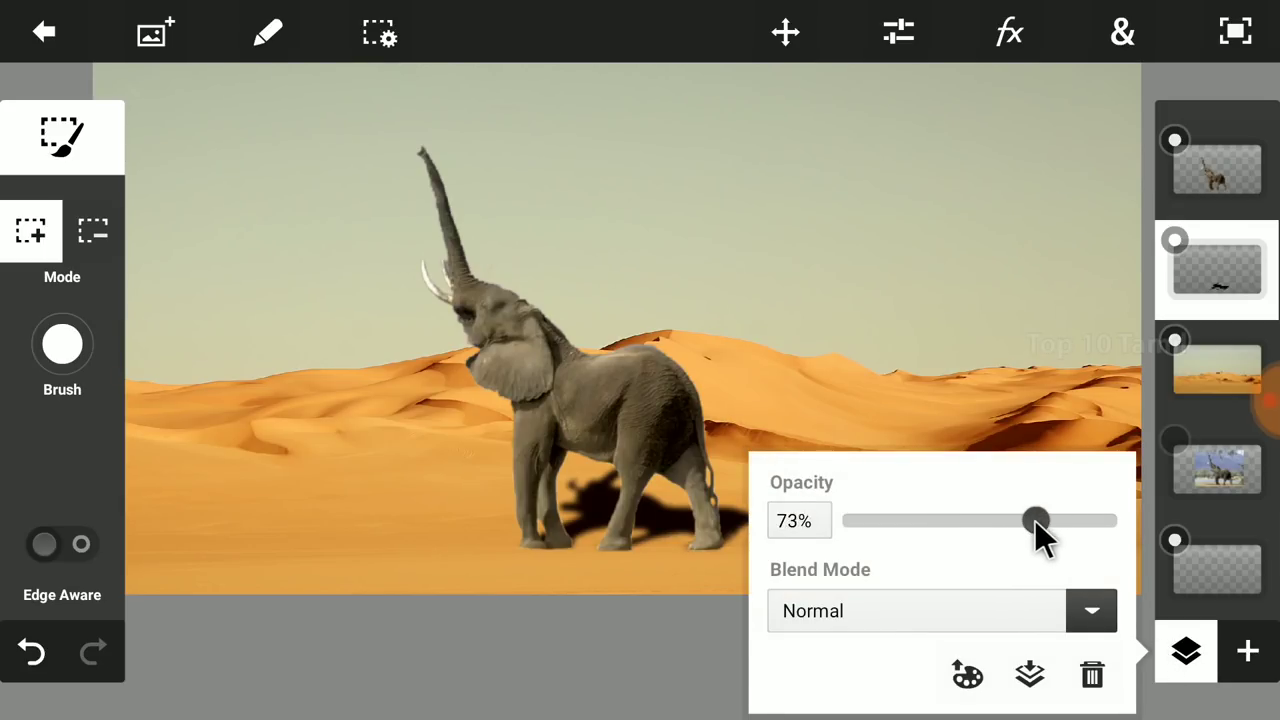
{"action": "left_click_drag", "start_coordinate": [1035, 521], "coordinate": [1033, 521]}
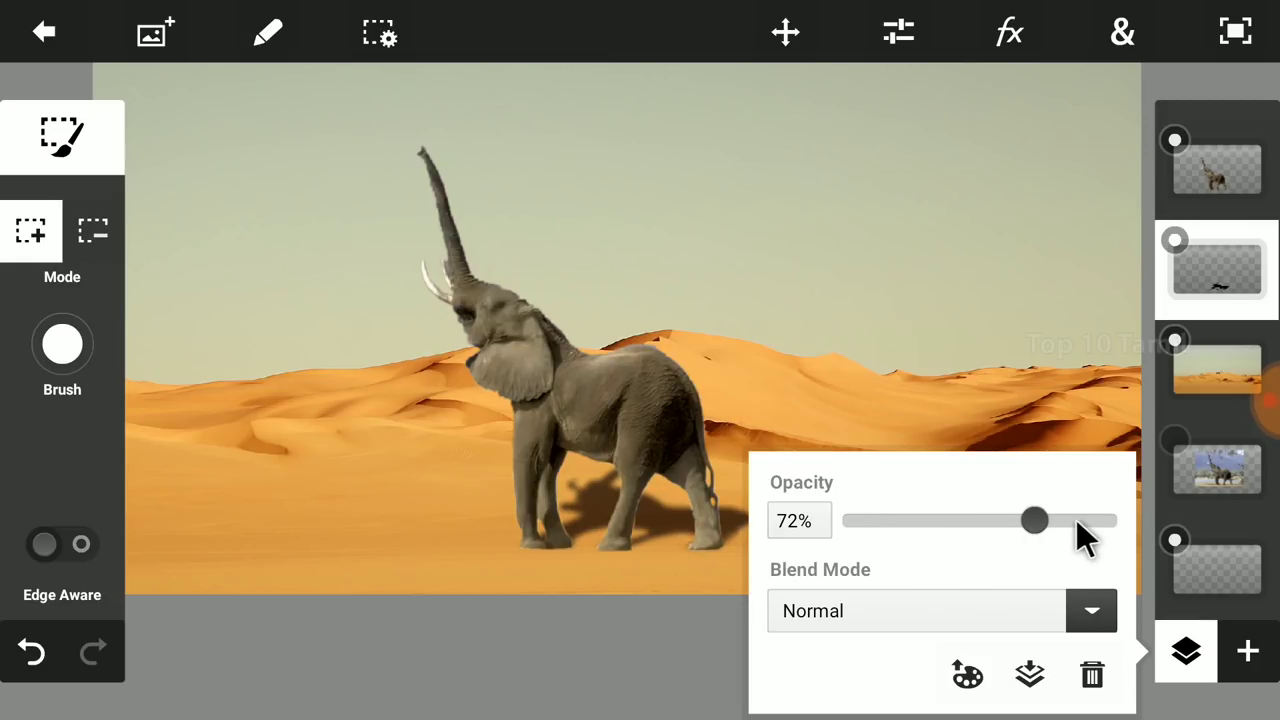
{"action": "left_click_drag", "start_coordinate": [1012, 518], "coordinate": [1010, 516]}
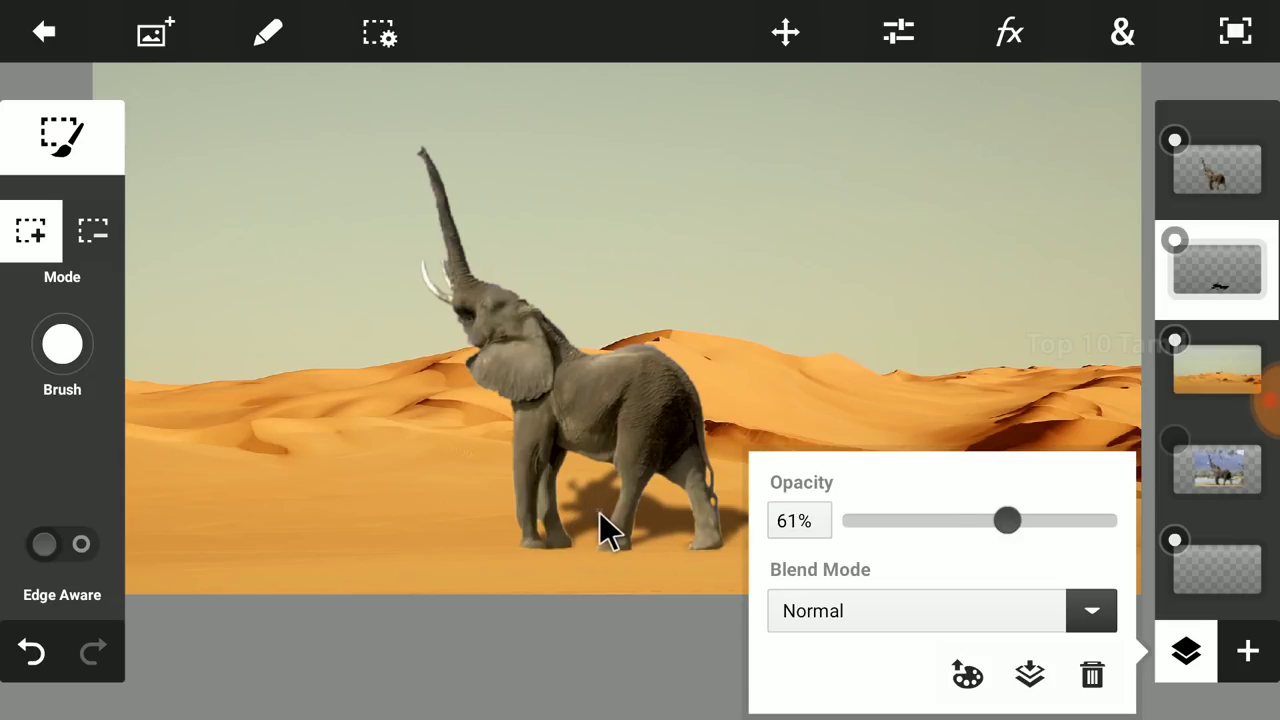
{"action": "left_click_drag", "start_coordinate": [997, 527], "coordinate": [997, 527]}
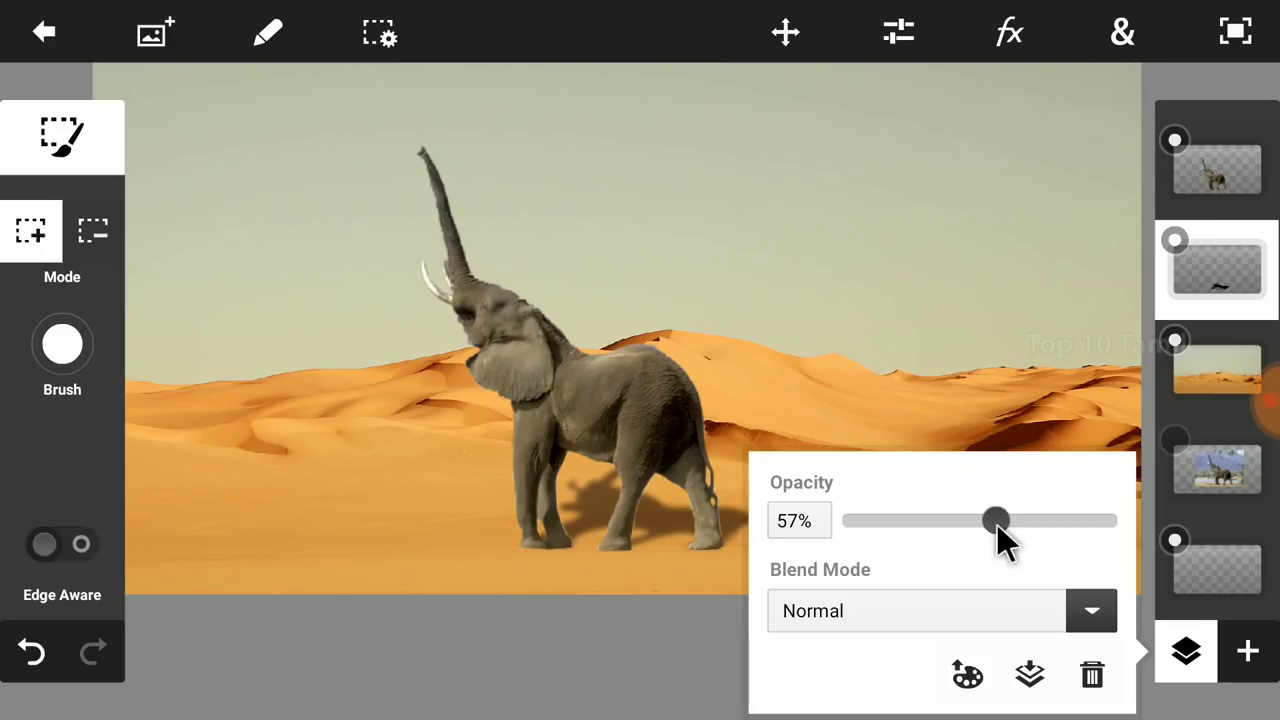
{"action": "left_click", "coordinate": [1105, 322]}
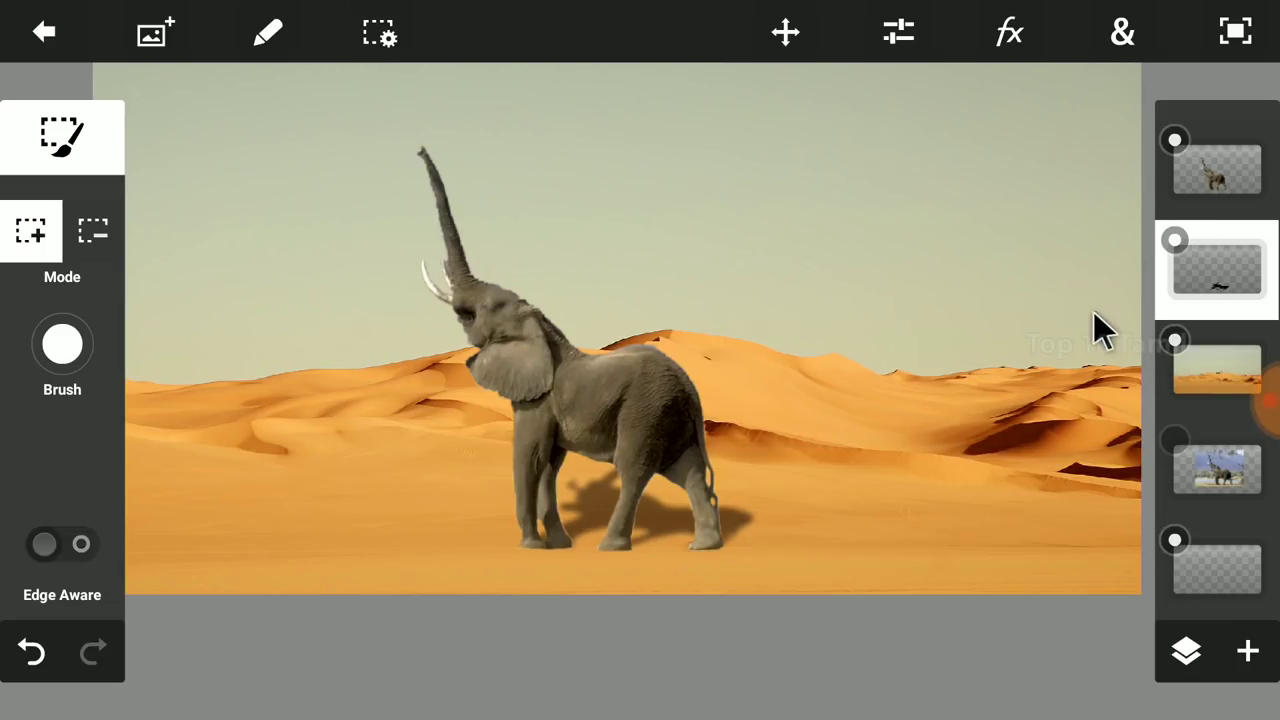
Leave the elephant project and create a new project from the local photo "Effects paint" in the Class 2 folder
{"action": "left_click", "coordinate": [922, 543]}
{"action": "key", "text": "Escape"}
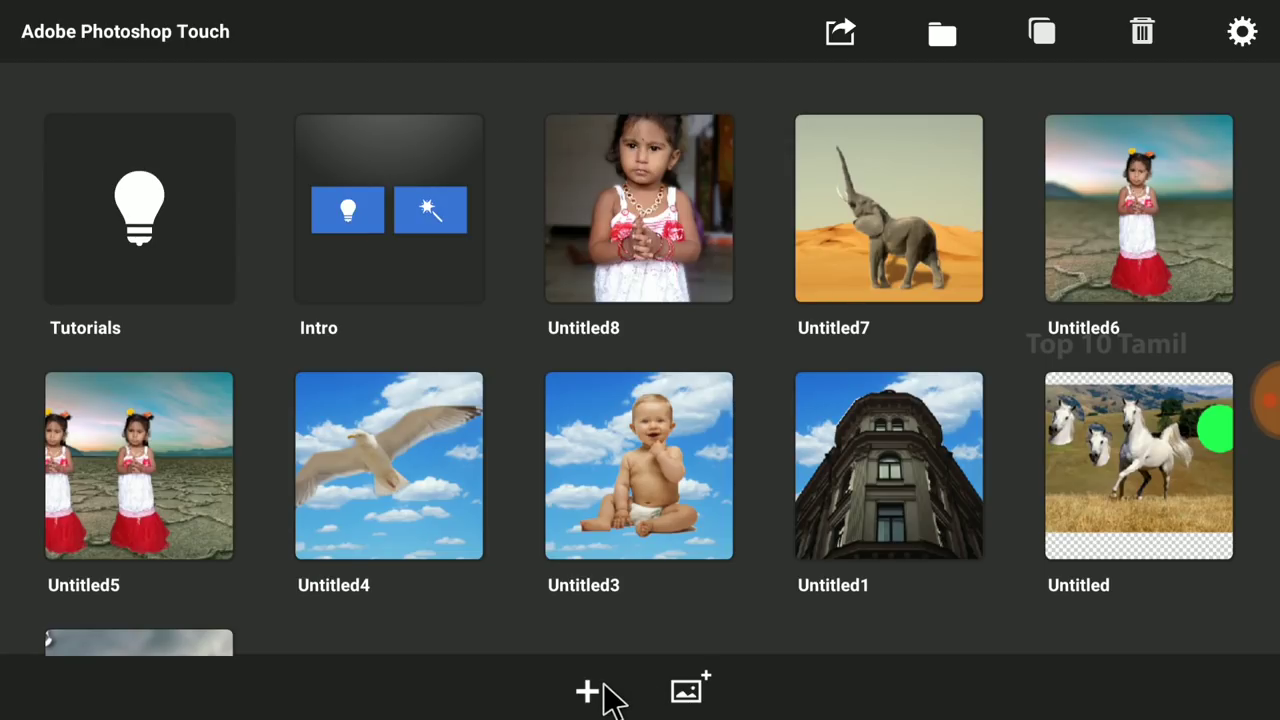
{"action": "left_click", "coordinate": [686, 691]}
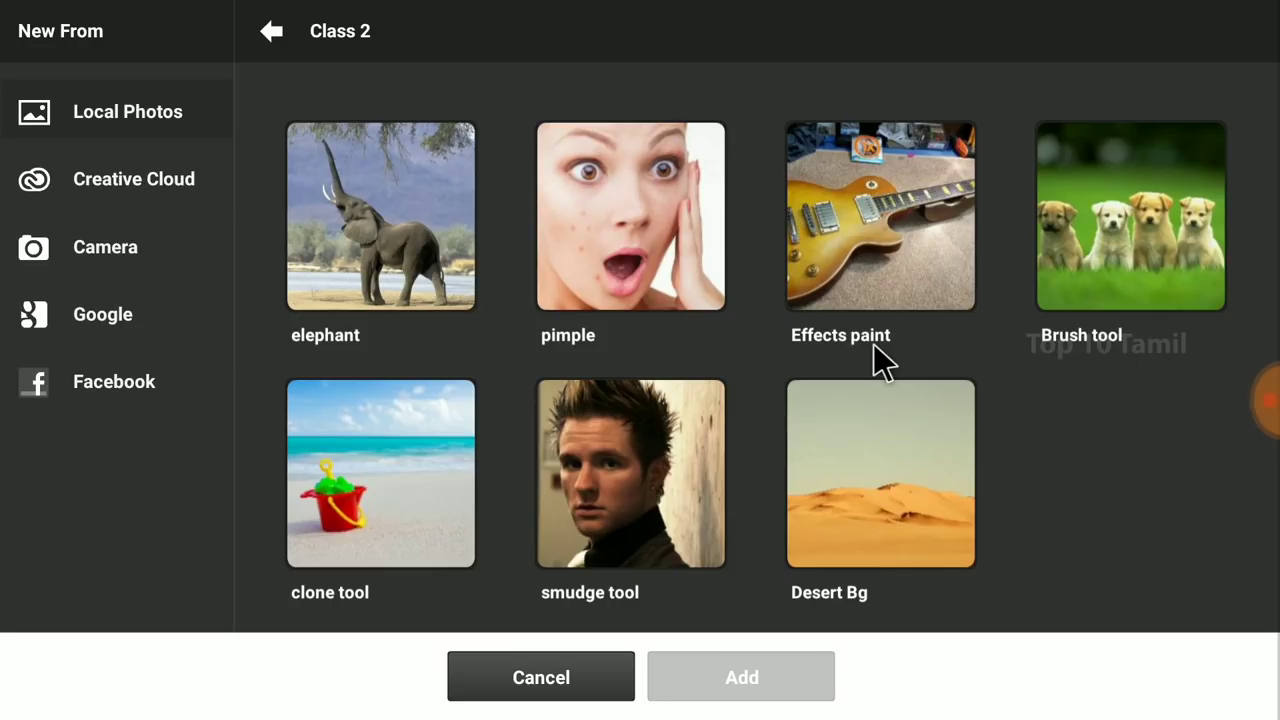
{"action": "left_click", "coordinate": [873, 222]}
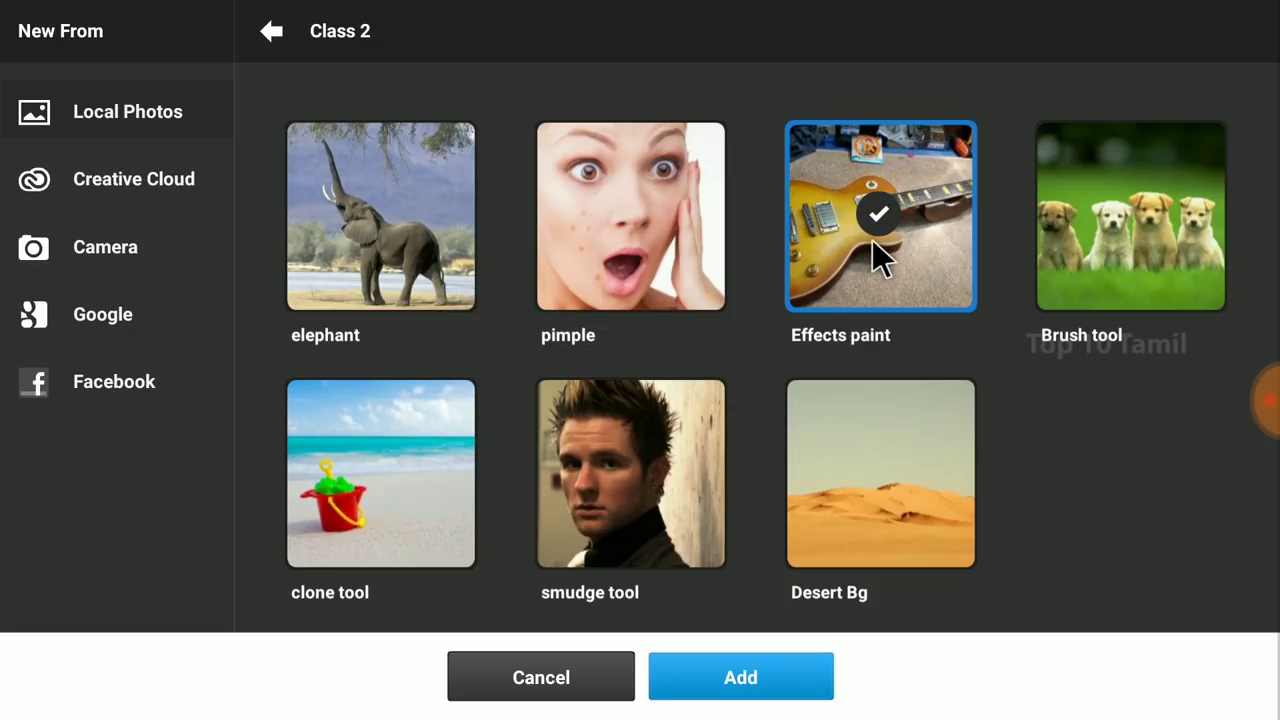
{"action": "left_click", "coordinate": [752, 674]}
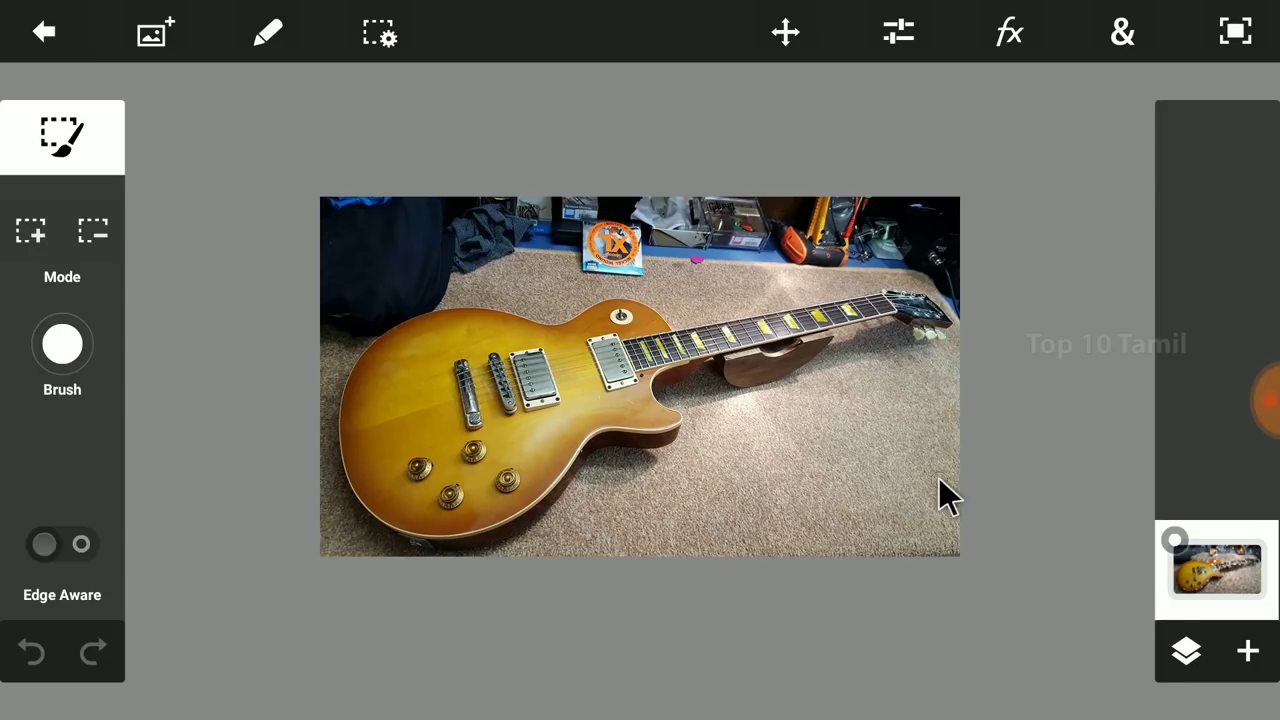
Check the guitar image's size and accept it at 960 by 540
{"action": "left_click", "coordinate": [1122, 40]}
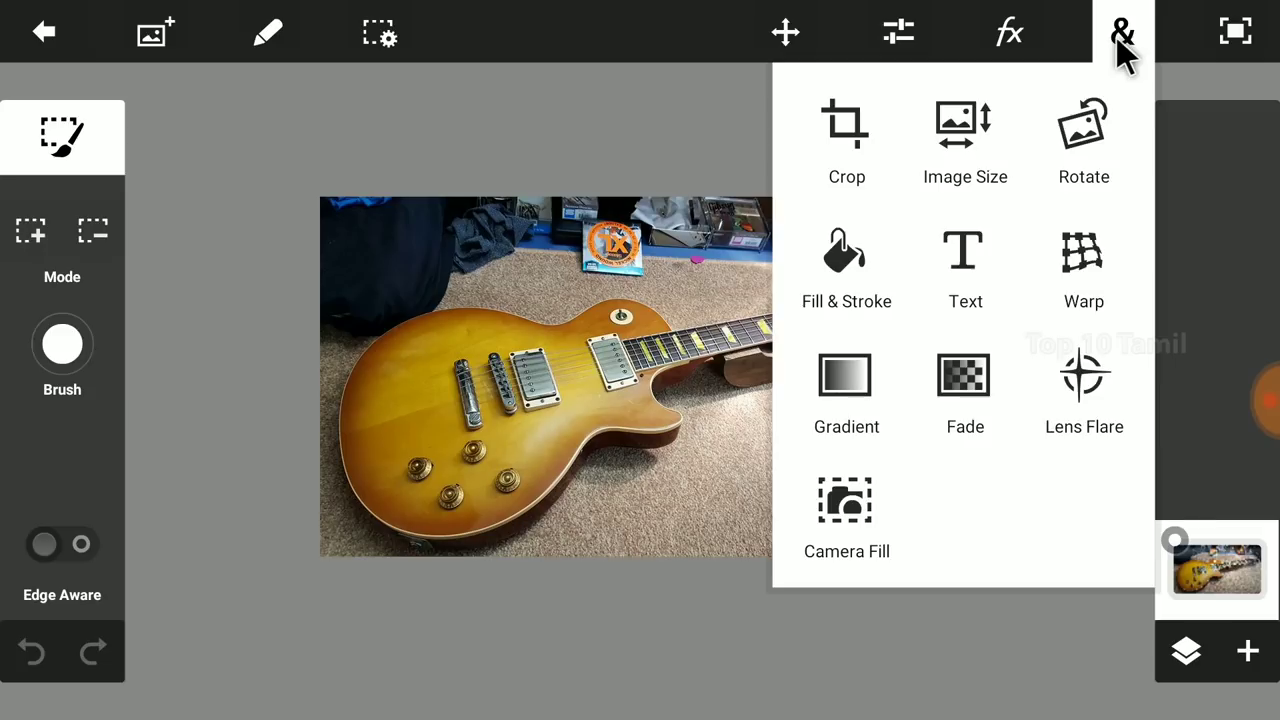
{"action": "left_click", "coordinate": [981, 138]}
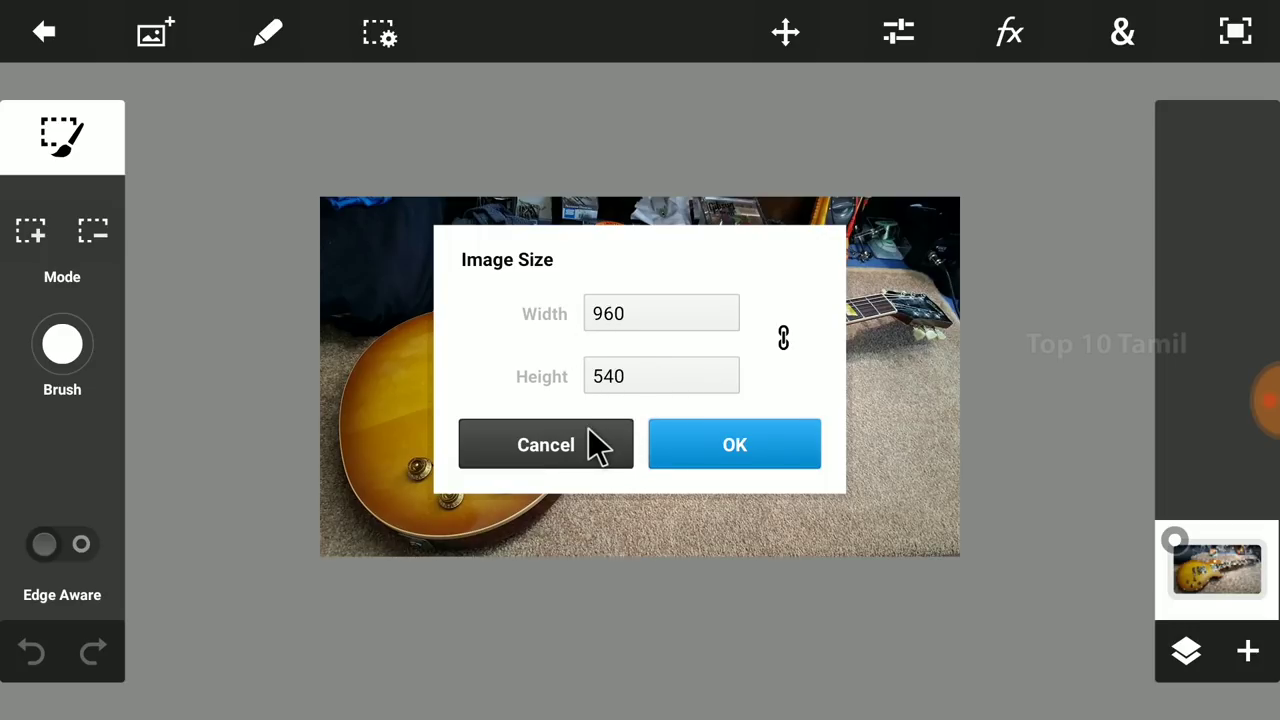
{"action": "left_click", "coordinate": [689, 449]}
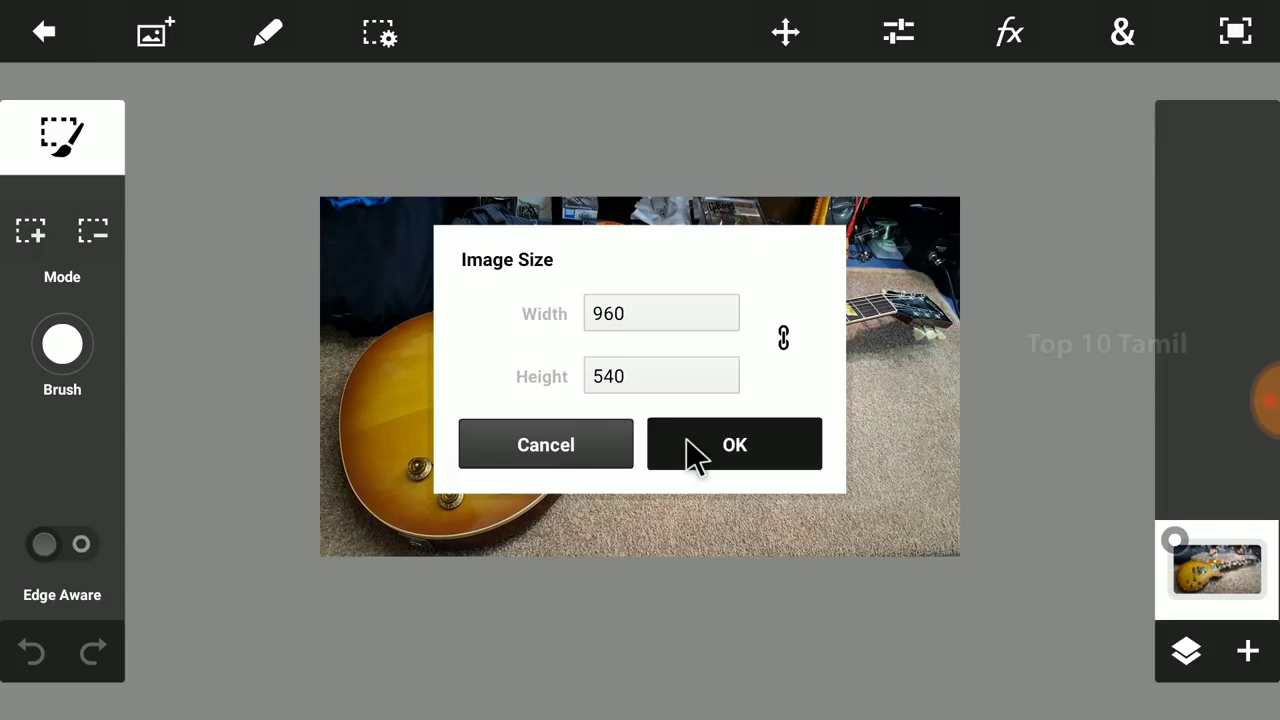
Switch from the selection brush to the Effects Paint Tool
{"action": "left_click", "coordinate": [72, 130]}
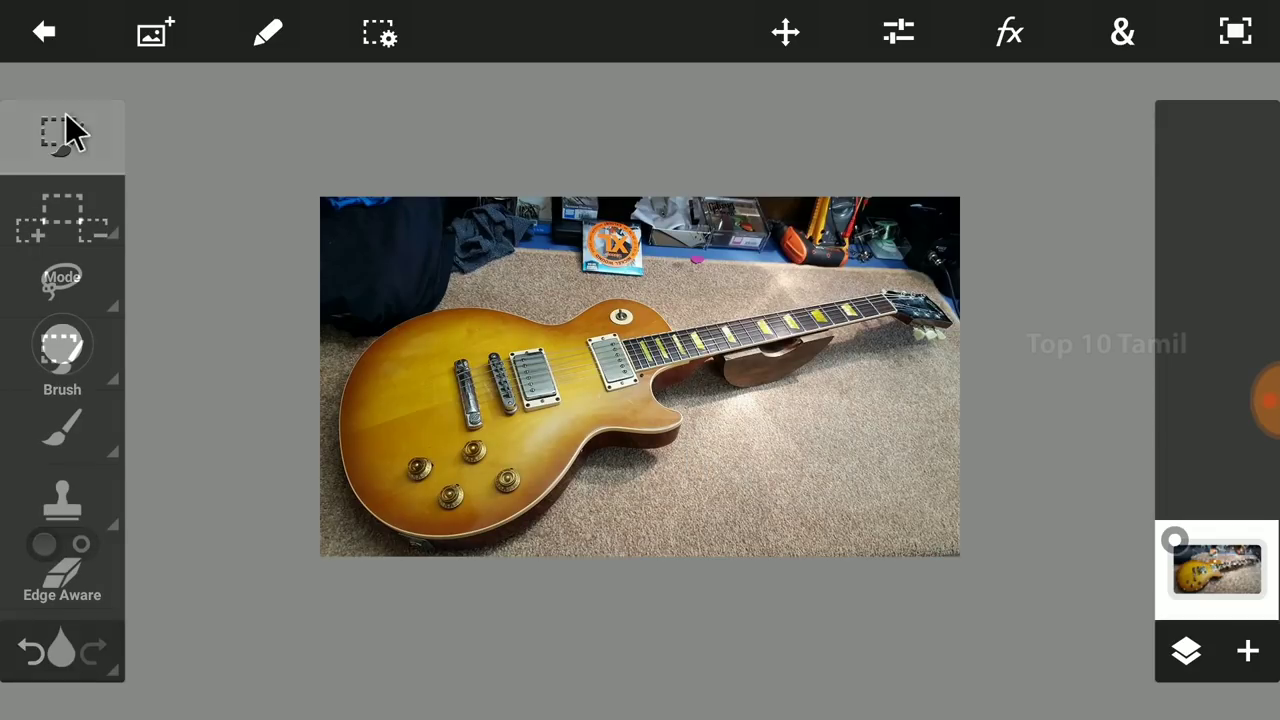
{"action": "left_click", "coordinate": [76, 430]}
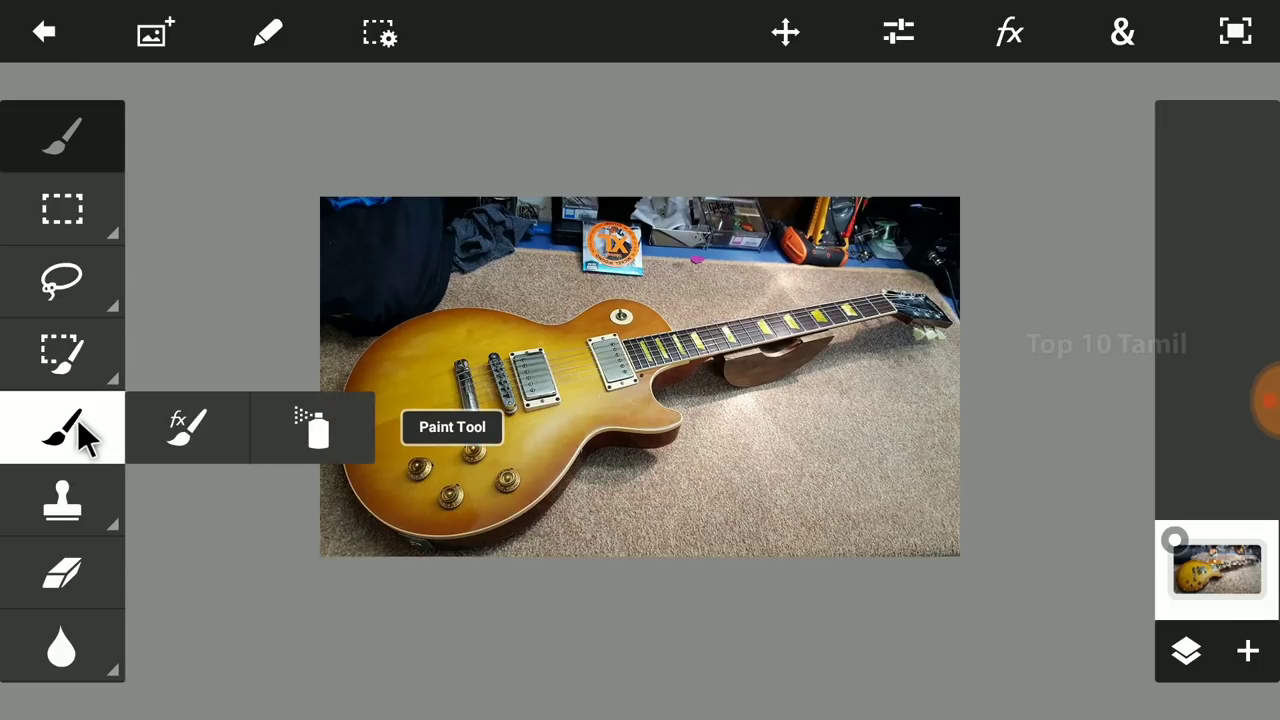
{"action": "left_click", "coordinate": [145, 450]}
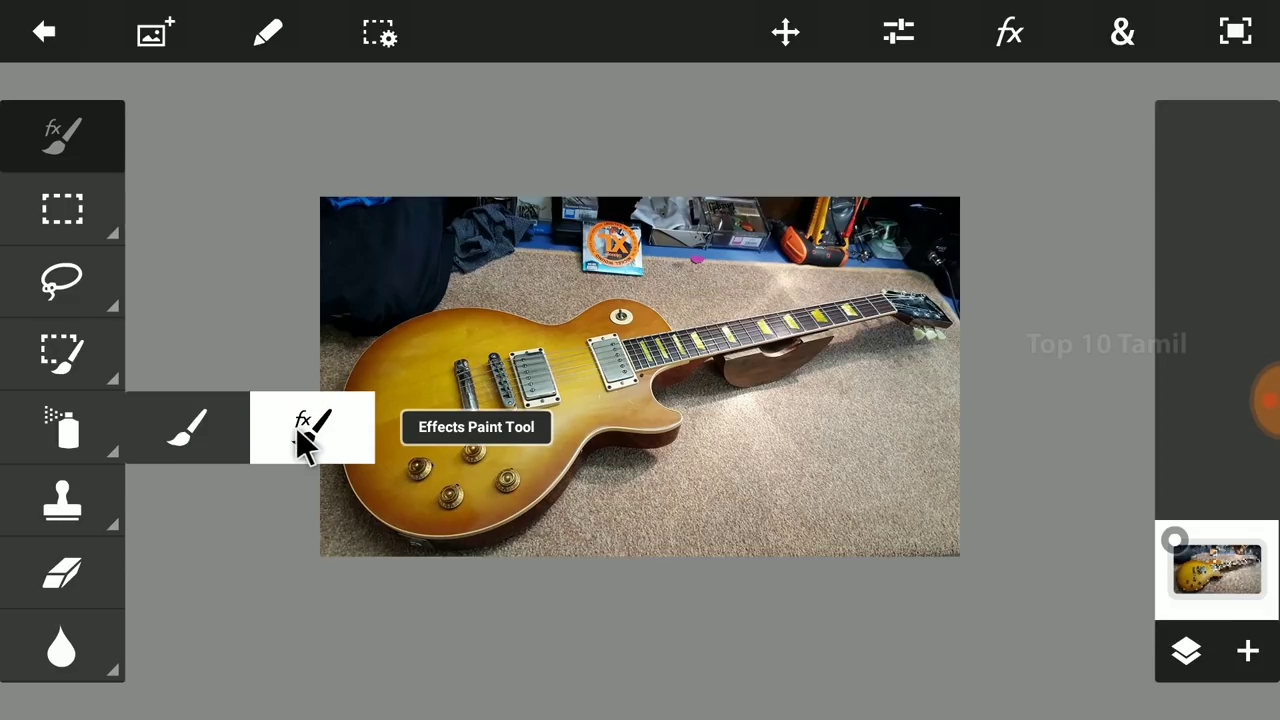
{"action": "left_click", "coordinate": [305, 440]}
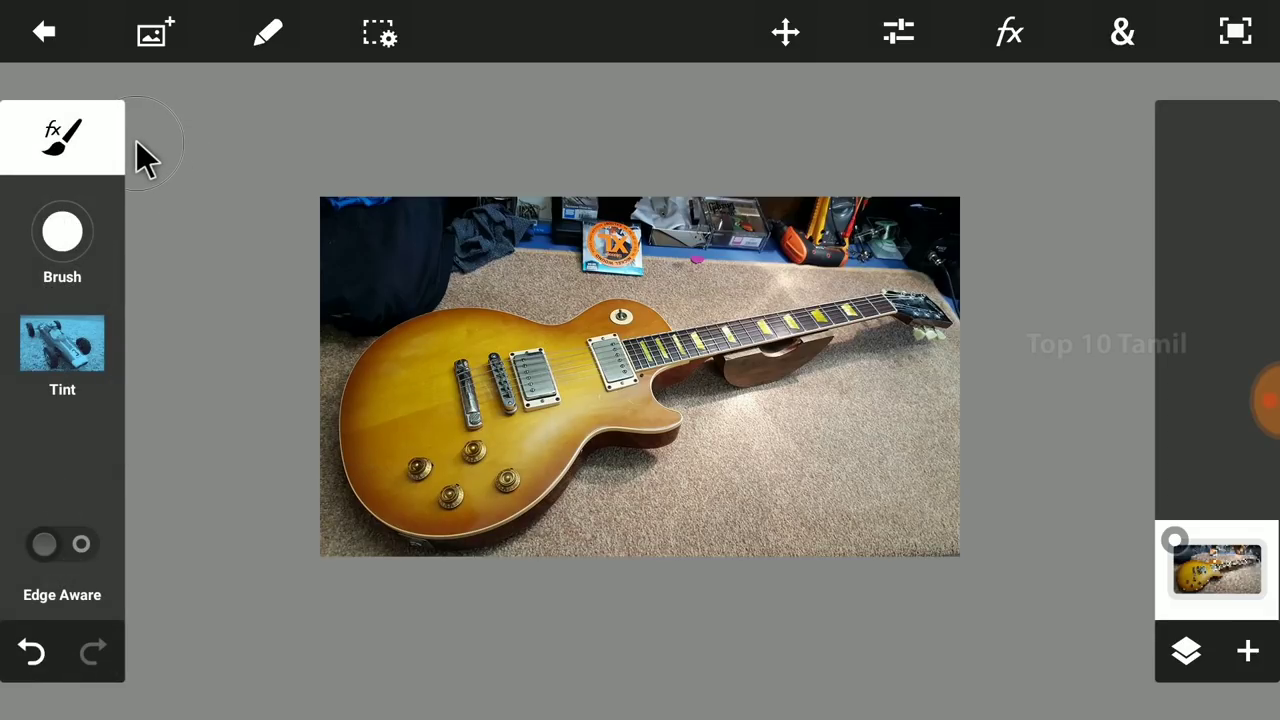
Set the effects brush size to 124 and choose Black & White as the effect to paint
{"action": "left_click", "coordinate": [63, 242]}
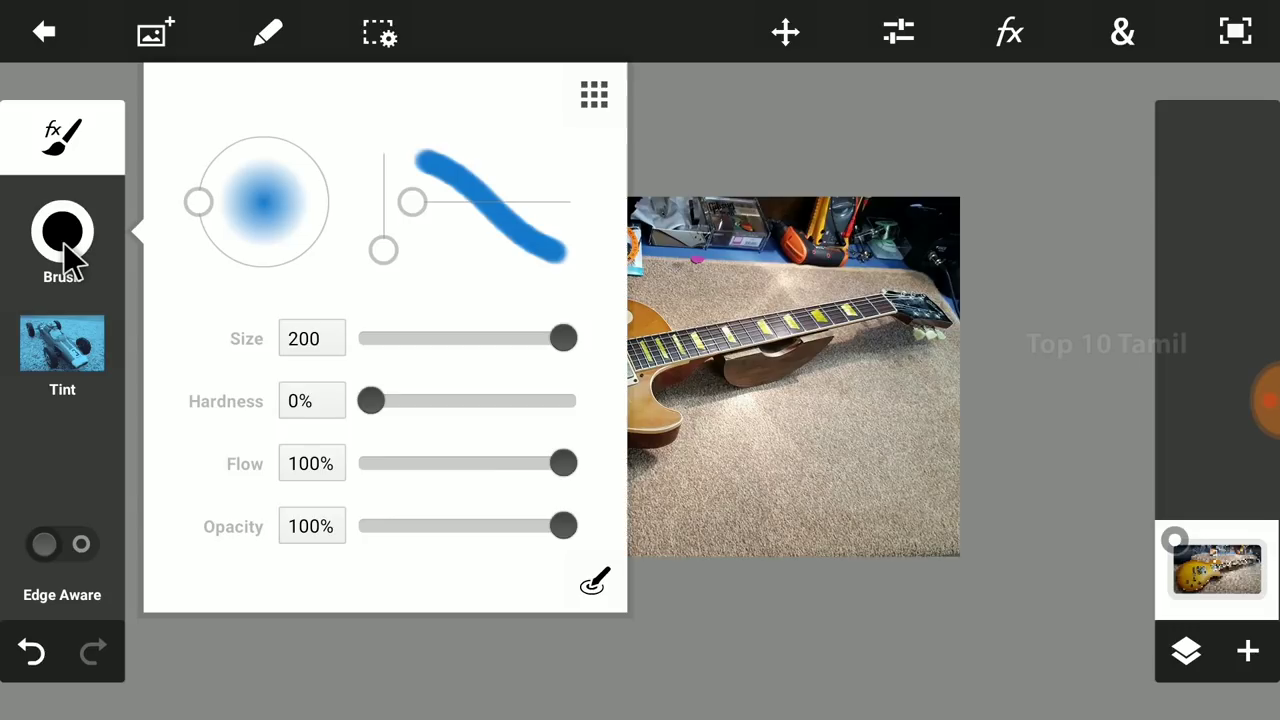
{"action": "left_click", "coordinate": [509, 338]}
{"action": "left_click", "coordinate": [534, 338]}
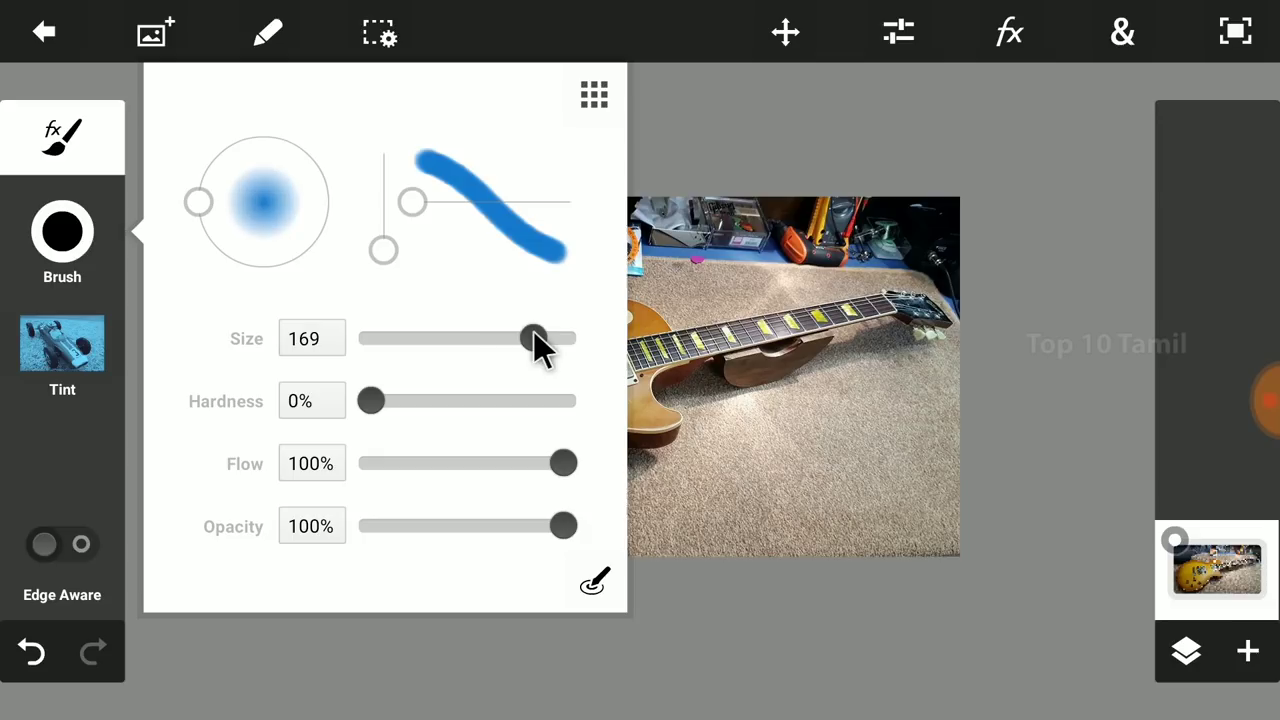
{"action": "left_click_drag", "start_coordinate": [534, 338], "coordinate": [489, 338]}
{"action": "left_click", "coordinate": [491, 338]}
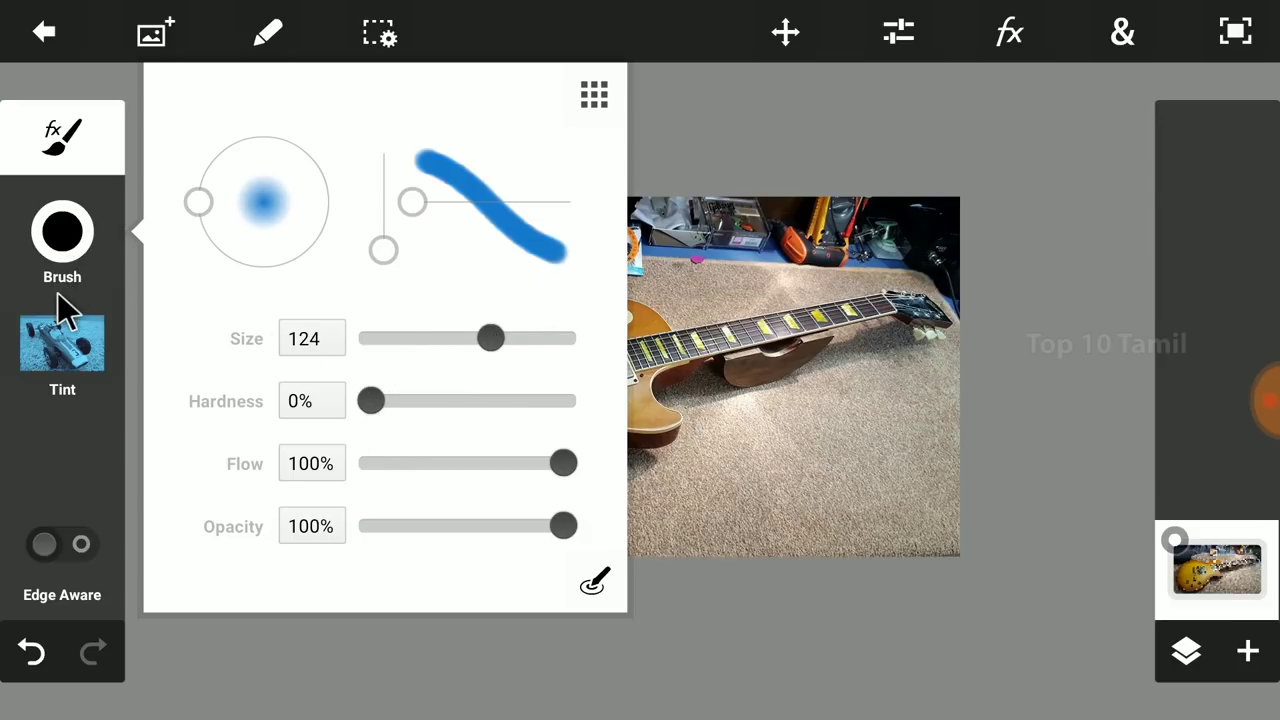
{"action": "left_click", "coordinate": [80, 352]}
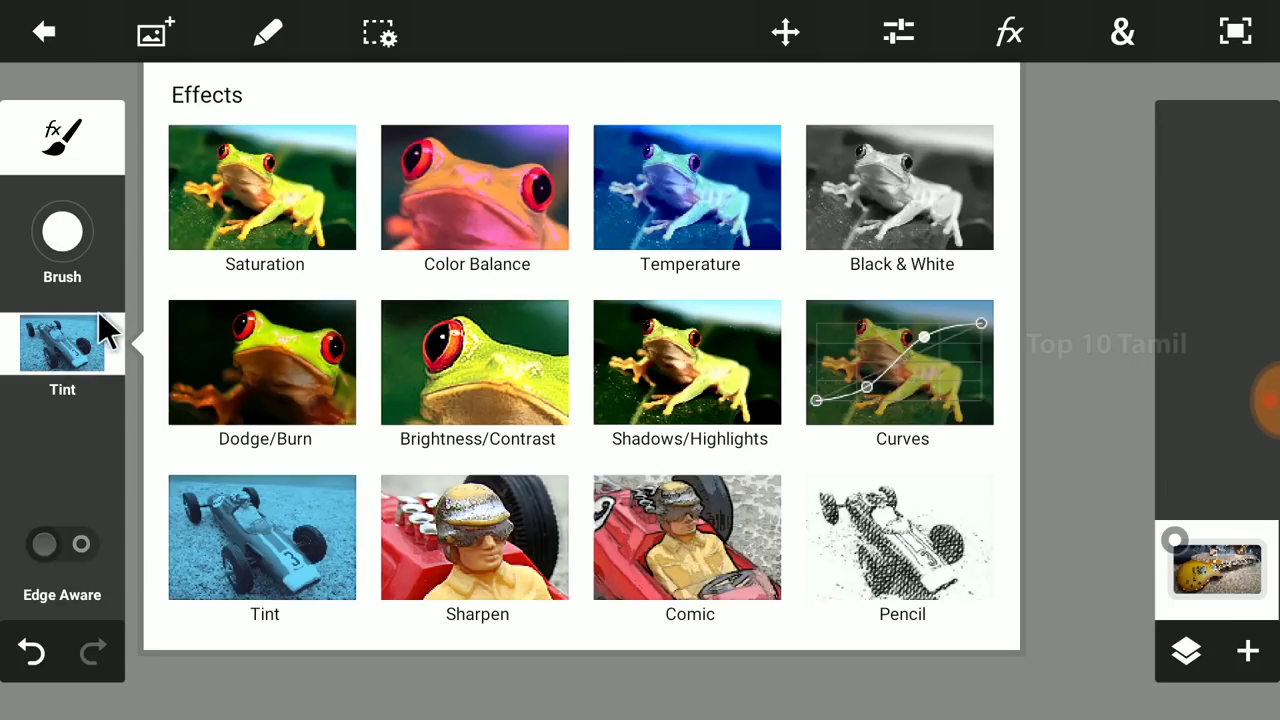
{"action": "left_click", "coordinate": [910, 205]}
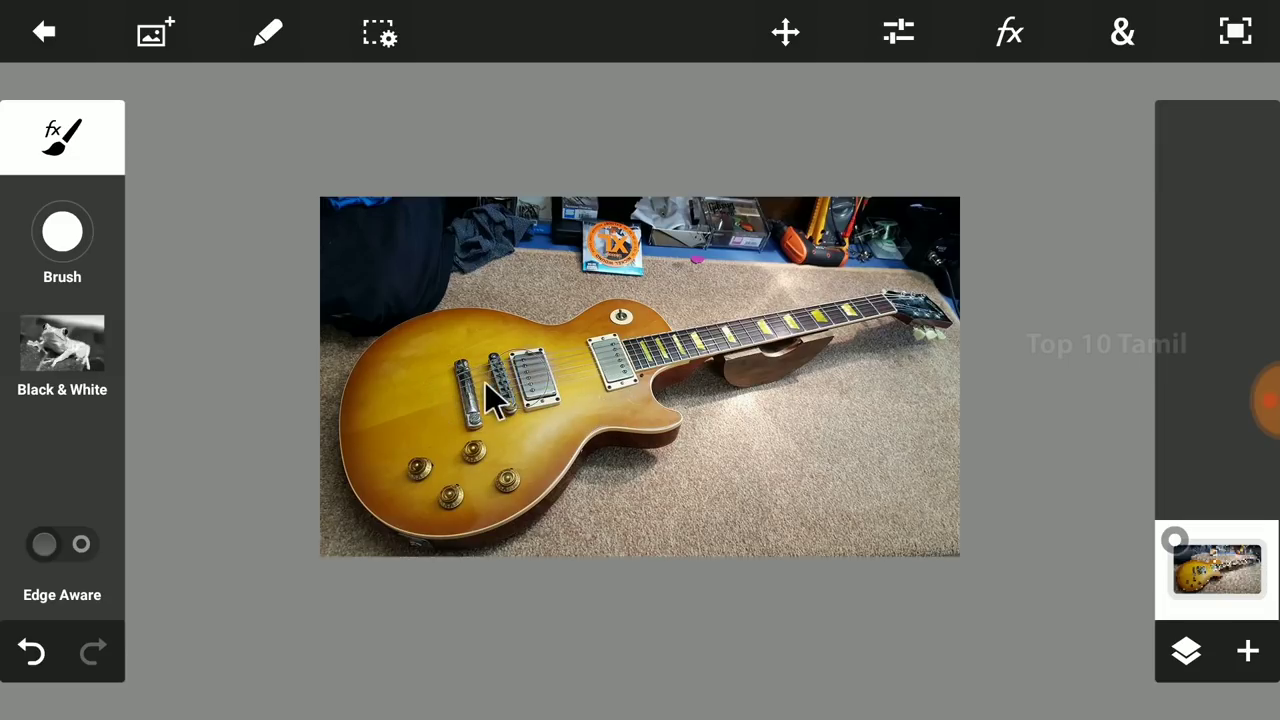
Try painting the Black & White effect freehand over the guitar body, and undo it
{"action": "mouse_move", "coordinate": [485, 382]}
{"action": "left_mouse_down"}
{"action": "mouse_move", "coordinate": [580, 357]}
{"action": "mouse_move", "coordinate": [485, 391]}
{"action": "mouse_move", "coordinate": [520, 339]}
{"action": "mouse_move", "coordinate": [399, 362]}
{"action": "mouse_move", "coordinate": [479, 371]}
{"action": "mouse_move", "coordinate": [412, 401]}
{"action": "mouse_move", "coordinate": [464, 381]}
{"action": "mouse_move", "coordinate": [409, 417]}
{"action": "mouse_move", "coordinate": [400, 466]}
{"action": "mouse_move", "coordinate": [429, 482]}
{"action": "mouse_move", "coordinate": [494, 398]}
{"action": "mouse_move", "coordinate": [412, 454]}
{"action": "mouse_move", "coordinate": [480, 394]}
{"action": "mouse_move", "coordinate": [421, 451]}
{"action": "mouse_move", "coordinate": [559, 384]}
{"action": "mouse_move", "coordinate": [403, 395]}
{"action": "left_mouse_up"}
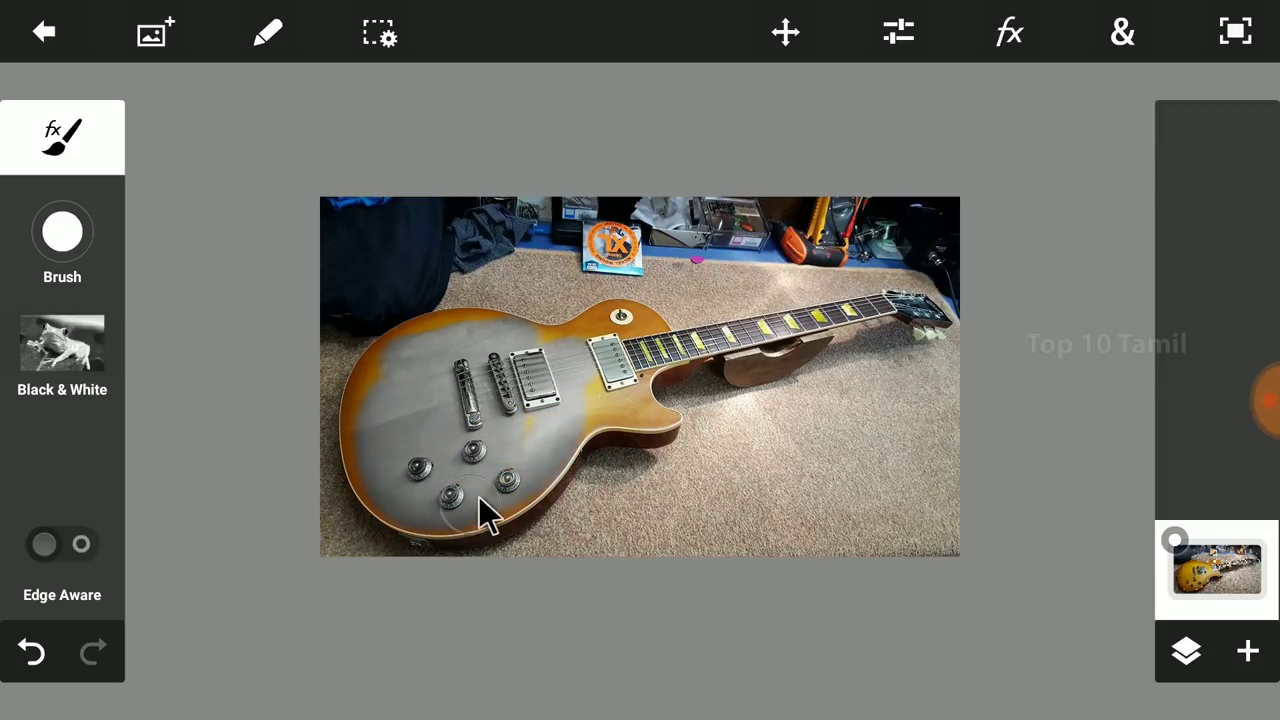
{"action": "mouse_move", "coordinate": [479, 496]}
{"action": "left_mouse_down"}
{"action": "mouse_move", "coordinate": [415, 501]}
{"action": "mouse_move", "coordinate": [380, 455]}
{"action": "mouse_move", "coordinate": [392, 373]}
{"action": "mouse_move", "coordinate": [379, 455]}
{"action": "left_mouse_up"}
{"action": "left_click", "coordinate": [36, 656]}
Switch to the Brush Selection Tool and select the whole guitar, refining the edge of the selection
{"action": "left_click", "coordinate": [100, 138]}
{"action": "mouse_move", "coordinate": [77, 323]}
{"action": "left_mouse_down"}
{"action": "mouse_move", "coordinate": [80, 346]}
{"action": "mouse_move", "coordinate": [411, 389]}
{"action": "mouse_move", "coordinate": [80, 340]}
{"action": "left_mouse_up"}
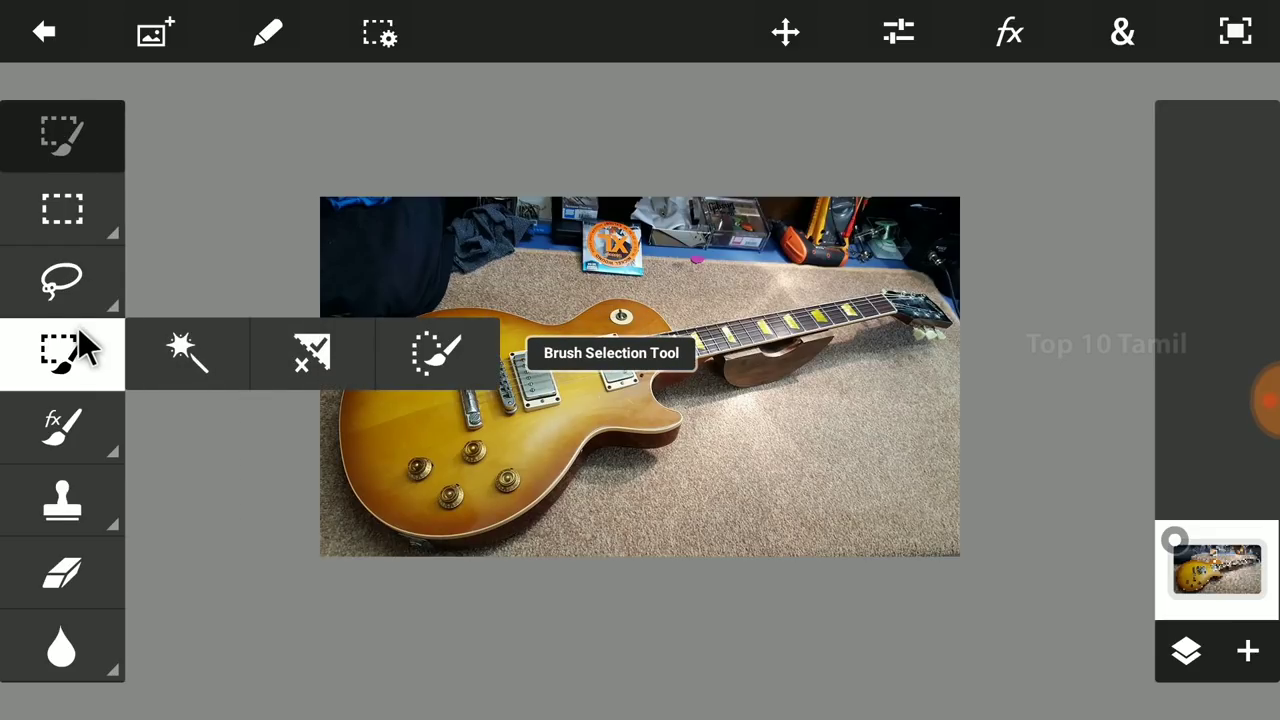
{"action": "mouse_move", "coordinate": [79, 330]}
{"action": "left_mouse_down"}
{"action": "mouse_move", "coordinate": [443, 343]}
{"action": "mouse_move", "coordinate": [363, 363]}
{"action": "left_mouse_up"}
{"action": "scroll", "coordinate": [251, 375], "scroll_direction": "up", "scroll_amount": 5}
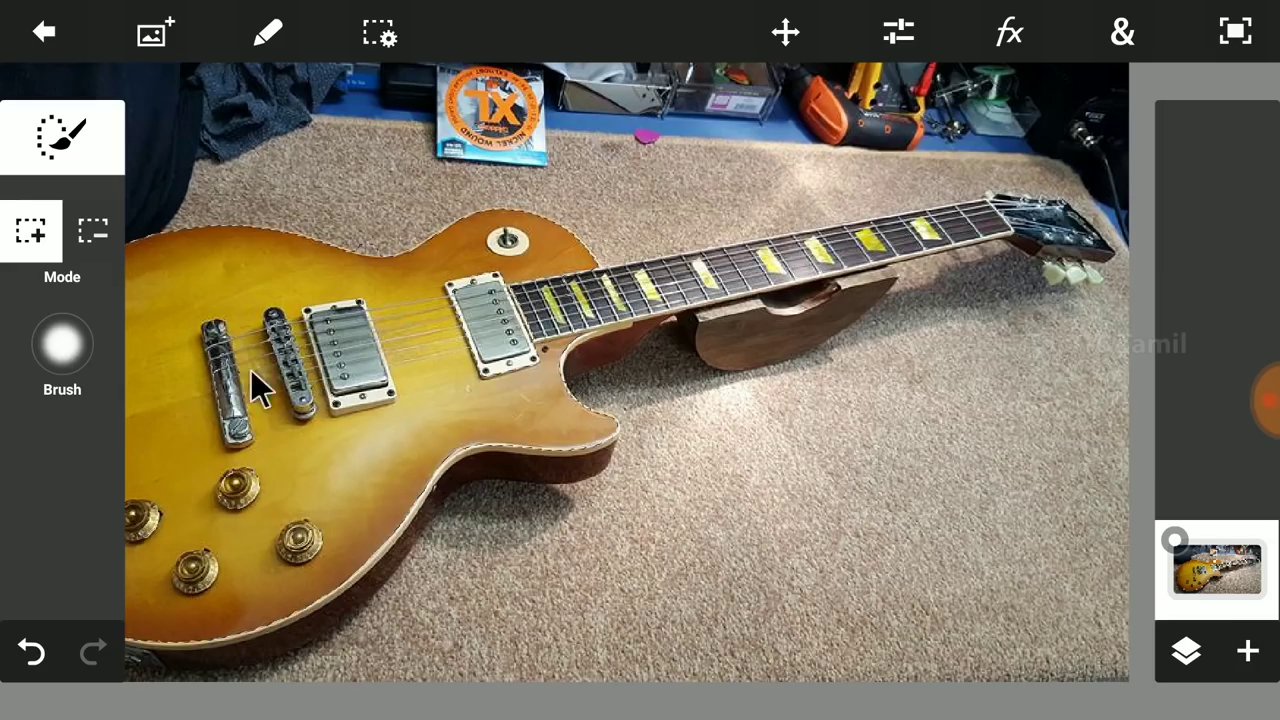
{"action": "scroll", "coordinate": [485, 575], "scroll_direction": "up", "scroll_amount": 2}
Subtract the carpet beneath the neck joint and the area around the headstock from the guitar selection
{"action": "left_click_drag", "start_coordinate": [893, 360], "coordinate": [1034, 331]}
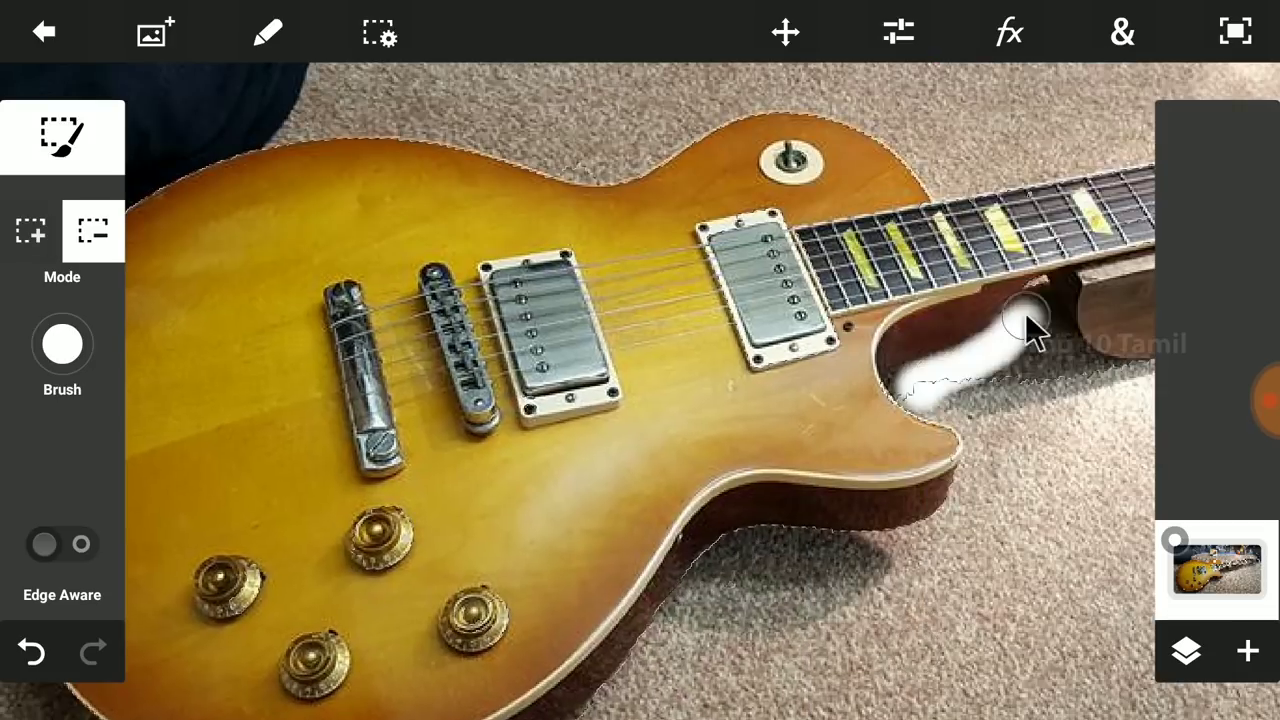
{"action": "left_click", "coordinate": [88, 245]}
{"action": "scroll", "coordinate": [800, 550], "scroll_direction": "right", "scroll_amount": 5}
{"action": "scroll", "coordinate": [908, 400], "scroll_direction": "up", "scroll_amount": 1}
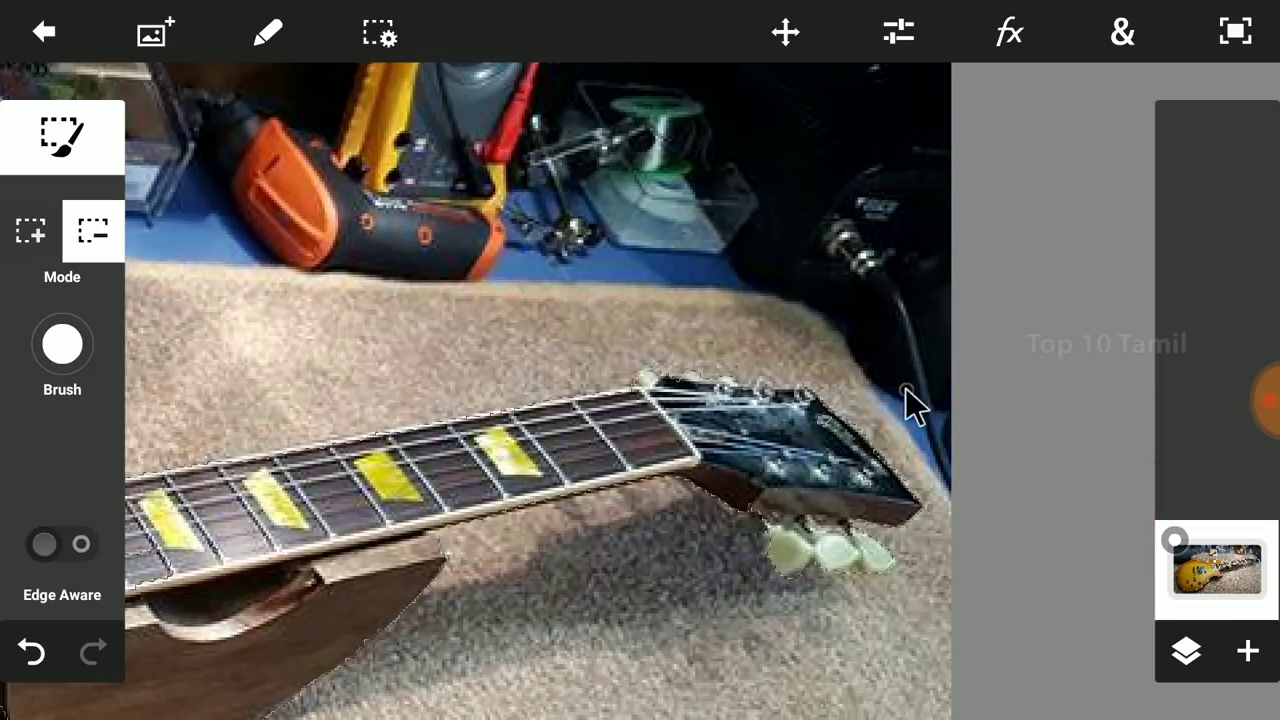
{"action": "left_click", "coordinate": [815, 496]}
{"action": "scroll", "coordinate": [815, 496], "scroll_direction": "down", "scroll_amount": 3}
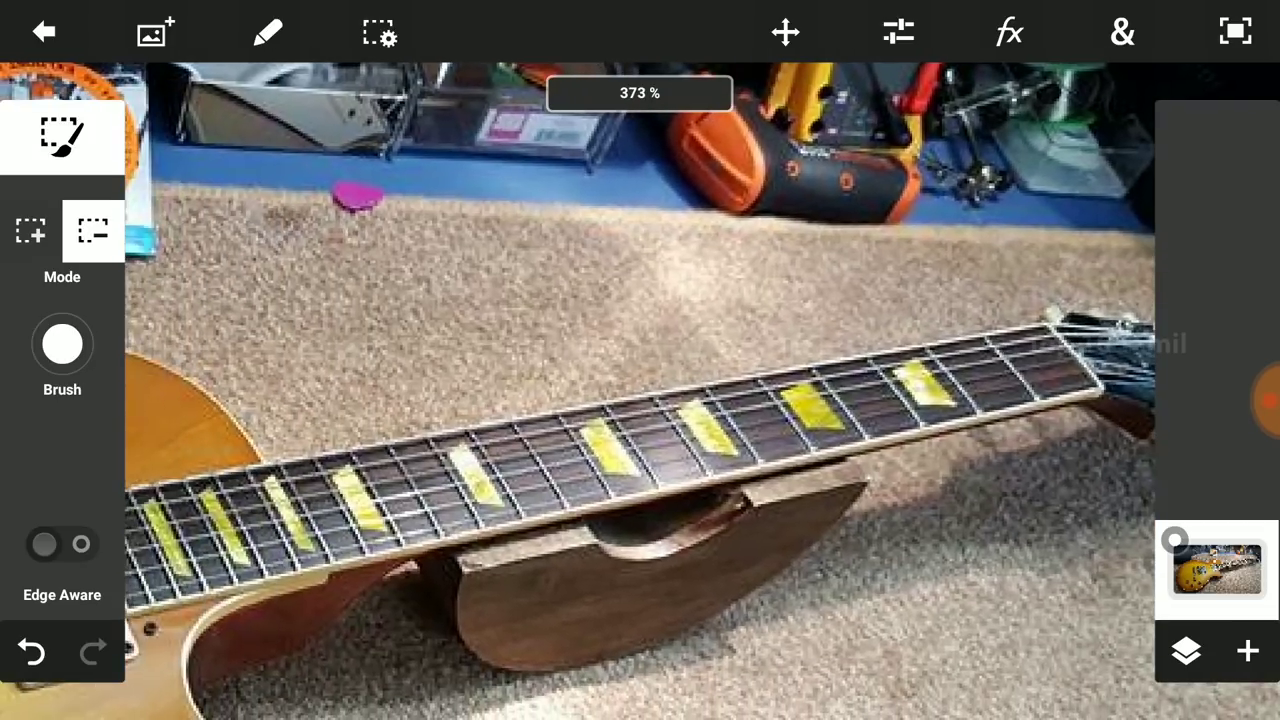
{"action": "scroll", "coordinate": [640, 400], "scroll_direction": "down", "scroll_amount": 3}
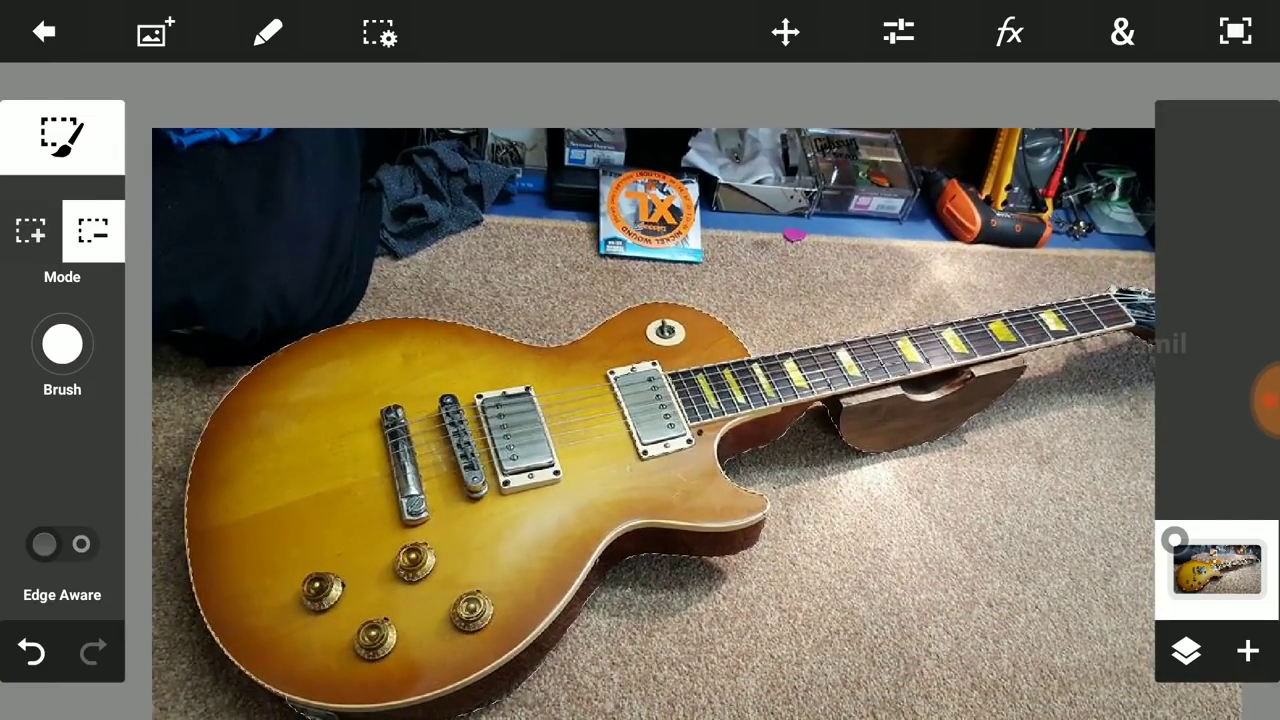
{"action": "scroll", "coordinate": [690, 420], "scroll_direction": "down", "scroll_amount": 1}
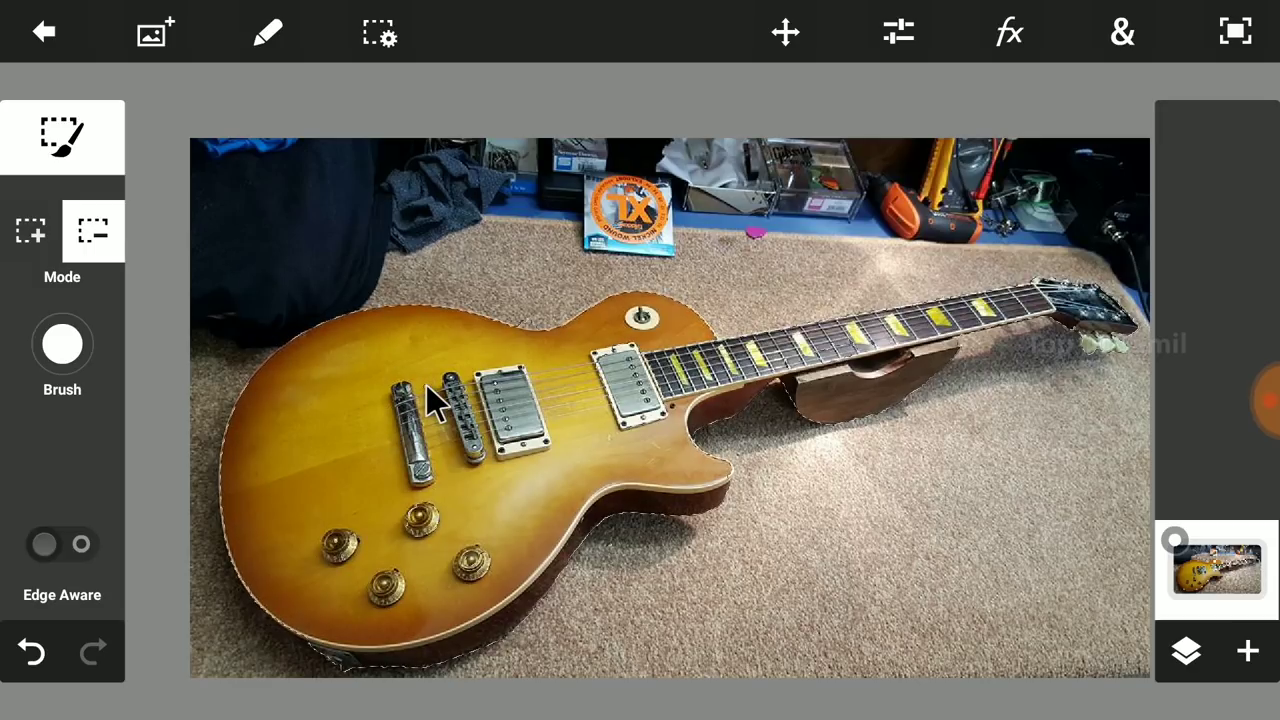
Switch to the Effects Paint Tool, try Black & White over the selected guitar, and undo that painting
{"action": "left_click", "coordinate": [64, 141]}
{"action": "left_click_drag", "start_coordinate": [60, 340], "coordinate": [64, 443]}
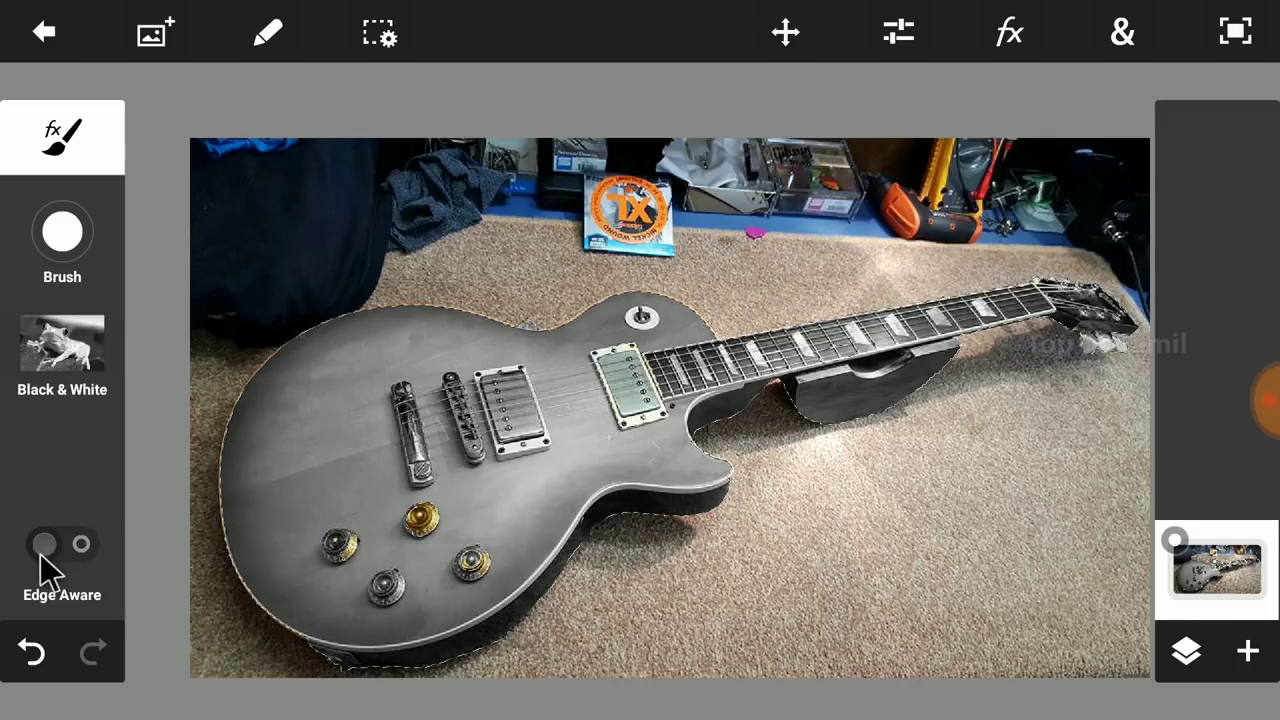
{"action": "left_click", "coordinate": [33, 652]}
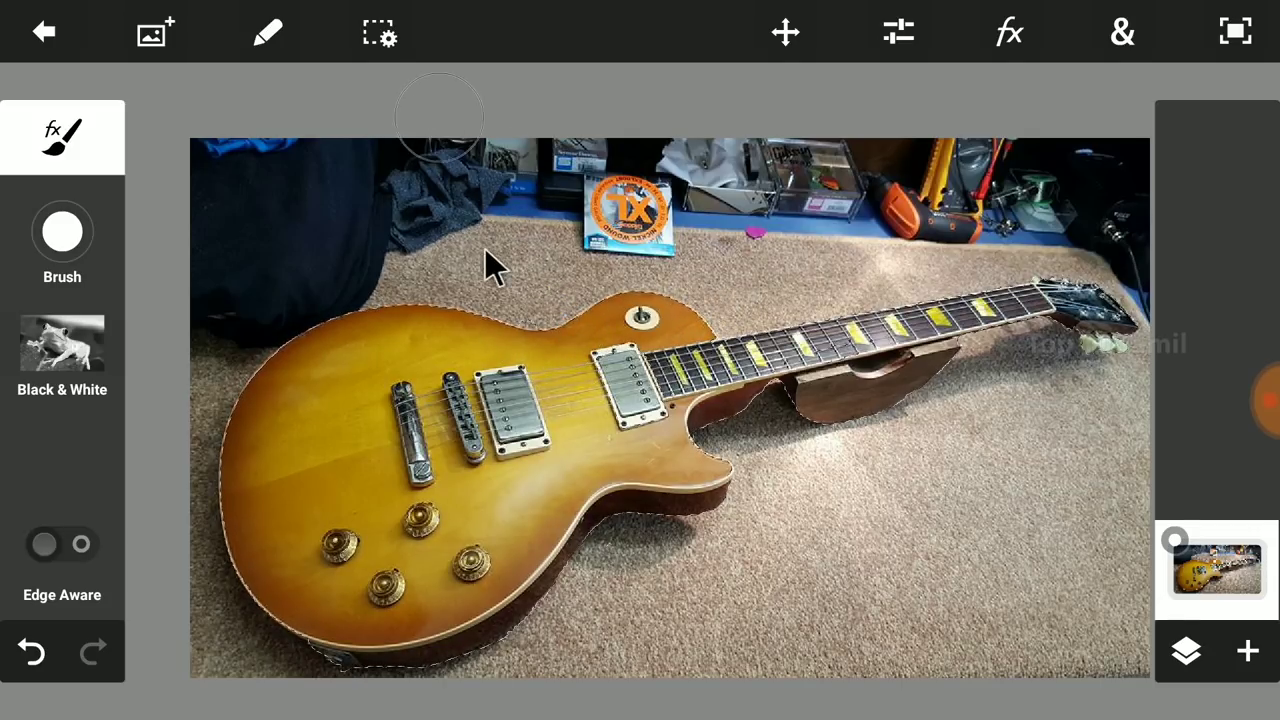
Invert the selection to the background and paint all of it with the Black & White effect
{"action": "left_click", "coordinate": [393, 38]}
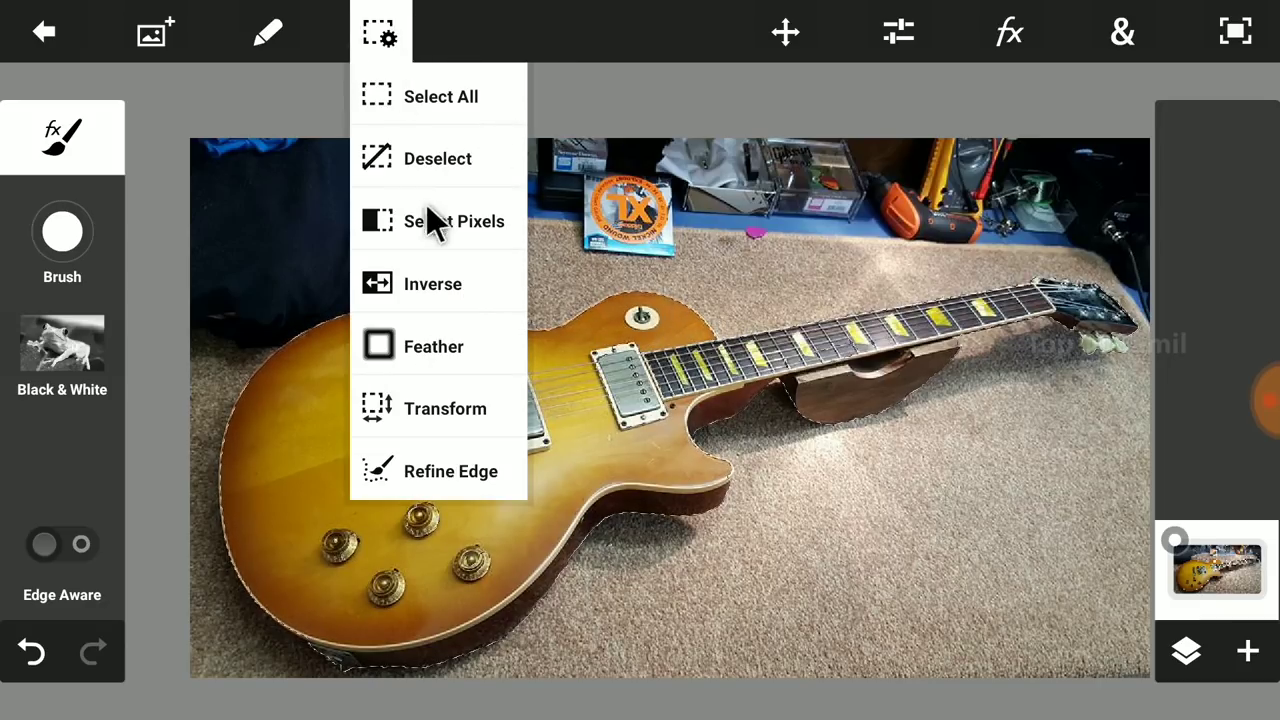
{"action": "left_click", "coordinate": [450, 291]}
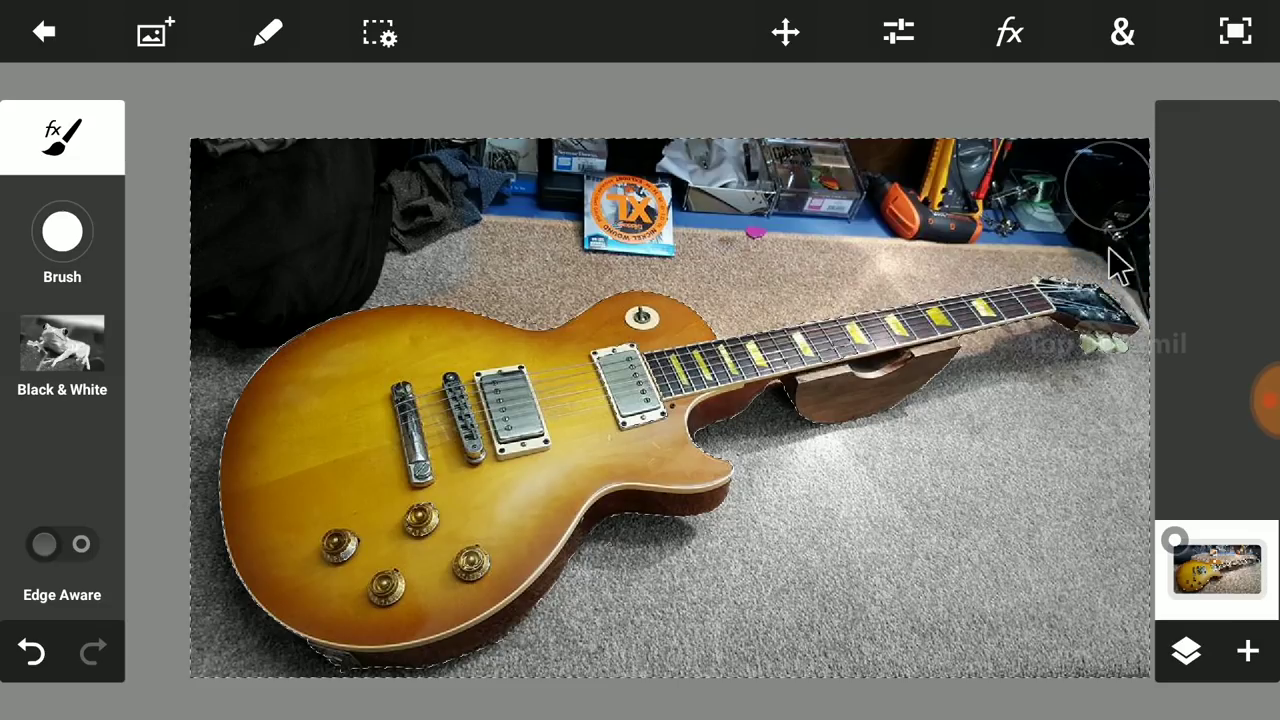
{"action": "left_click_drag", "start_coordinate": [1118, 262], "coordinate": [975, 152]}
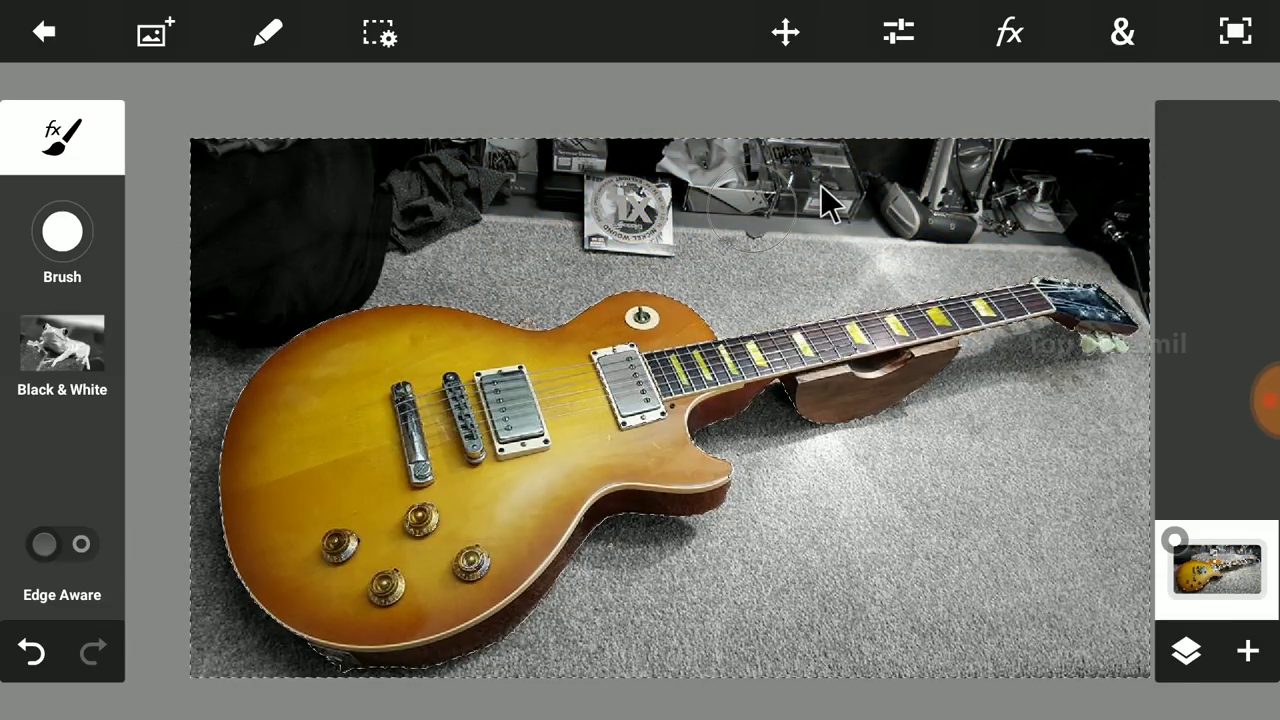
{"action": "mouse_move", "coordinate": [360, 157]}
{"action": "left_mouse_down"}
{"action": "mouse_move", "coordinate": [271, 307]}
{"action": "mouse_move", "coordinate": [605, 233]}
{"action": "mouse_move", "coordinate": [585, 230]}
{"action": "mouse_move", "coordinate": [278, 375]}
{"action": "mouse_move", "coordinate": [295, 499]}
{"action": "mouse_move", "coordinate": [591, 594]}
{"action": "mouse_move", "coordinate": [1001, 354]}
{"action": "mouse_move", "coordinate": [1122, 434]}
{"action": "mouse_move", "coordinate": [466, 454]}
{"action": "mouse_move", "coordinate": [240, 460]}
{"action": "left_mouse_up"}
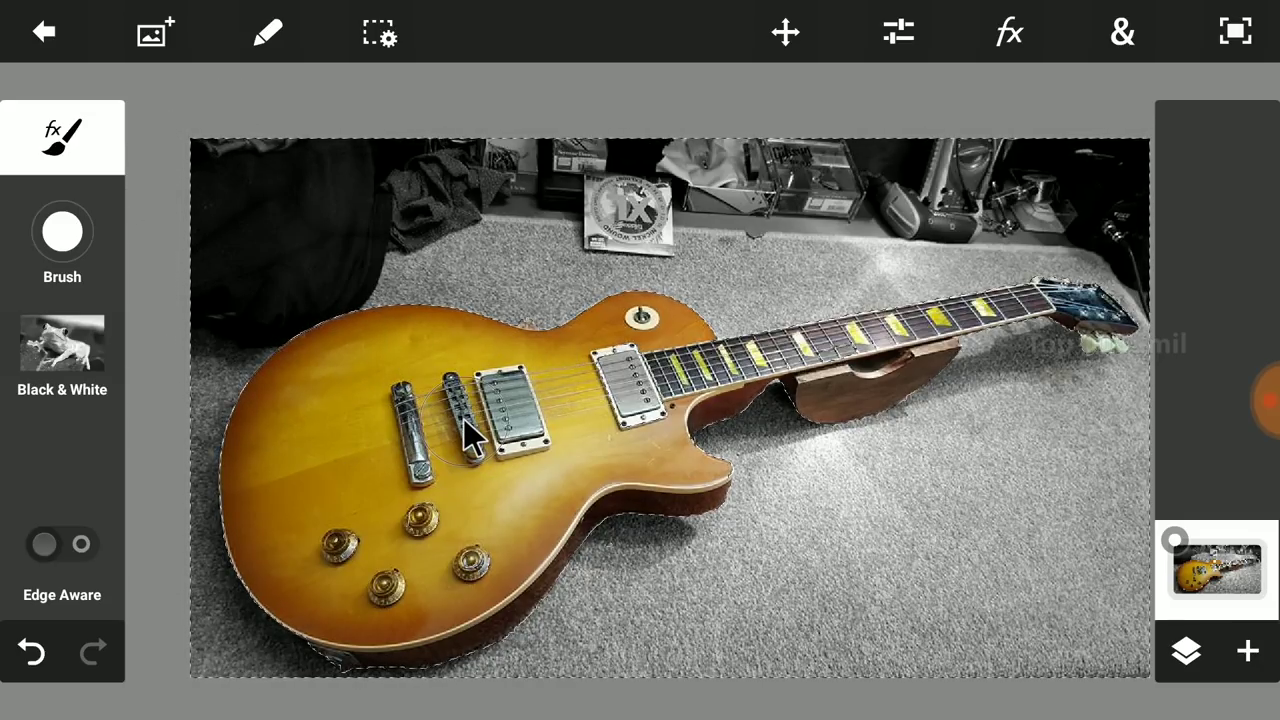
Invert the selection back to the guitar and paint it with the Saturation effect at 39%
{"action": "left_click", "coordinate": [380, 38]}
{"action": "left_click", "coordinate": [430, 294]}
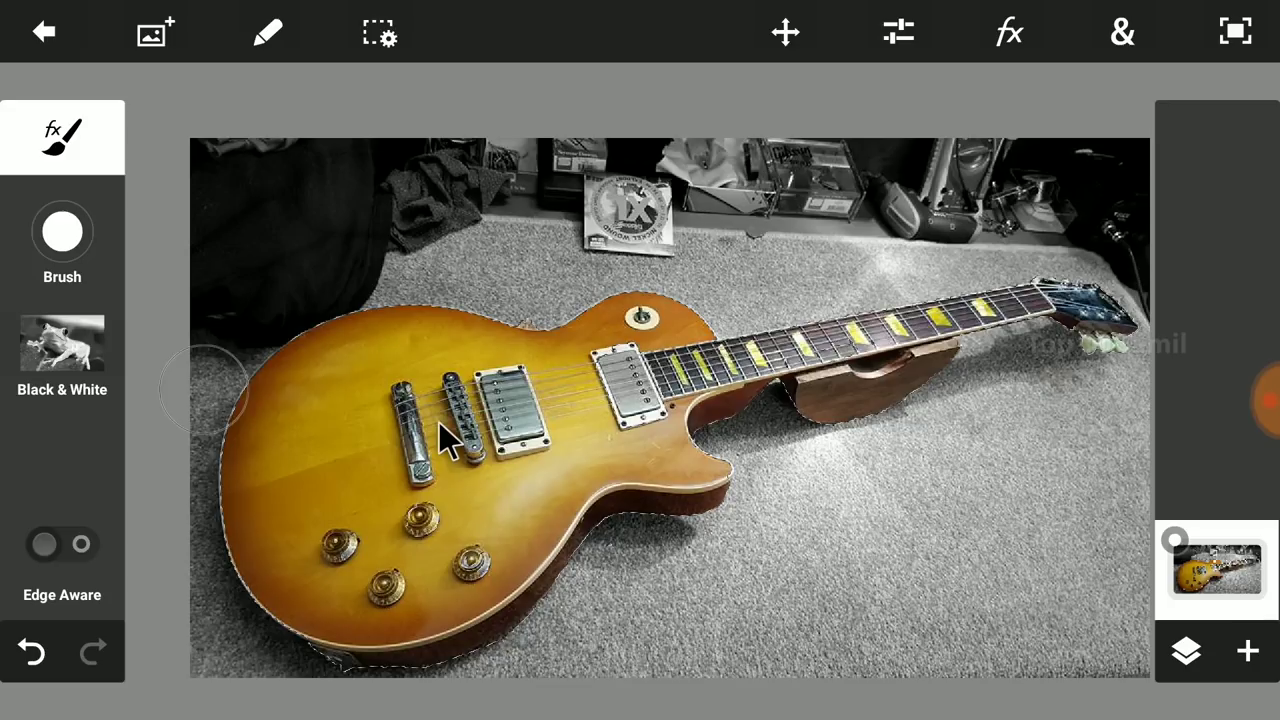
{"action": "left_click", "coordinate": [52, 350]}
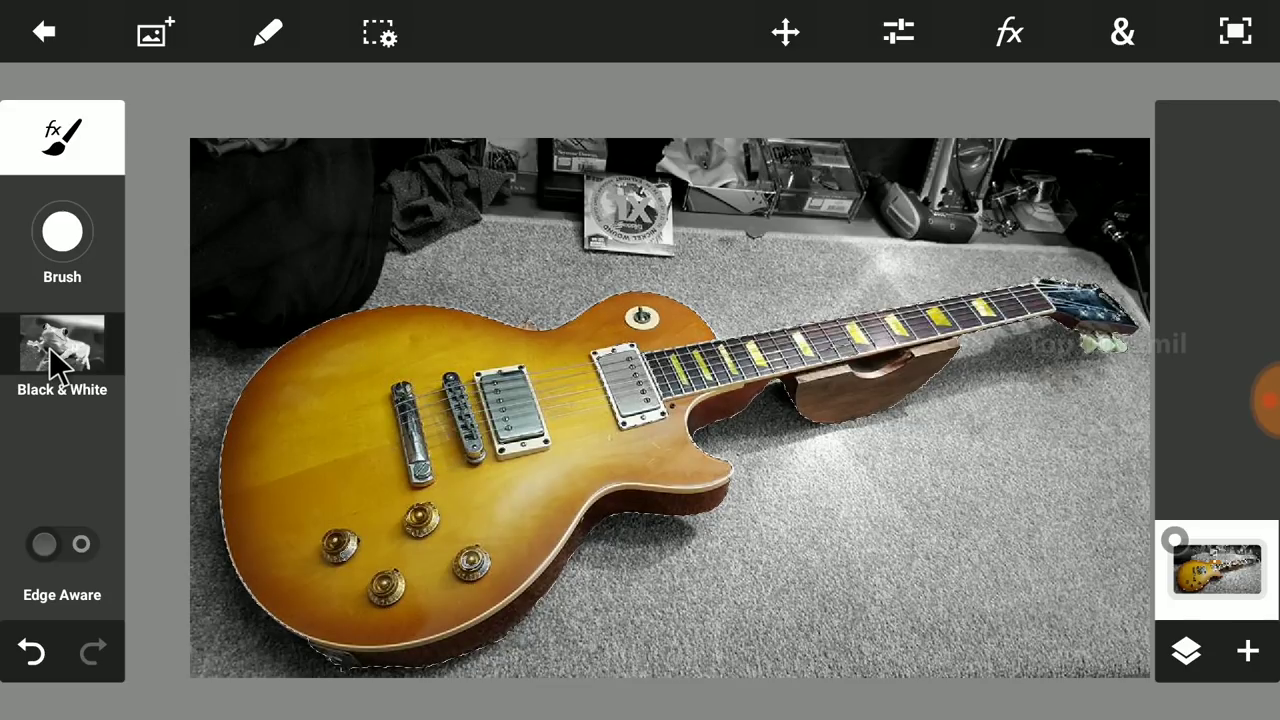
{"action": "left_click", "coordinate": [58, 362]}
{"action": "left_click", "coordinate": [340, 222]}
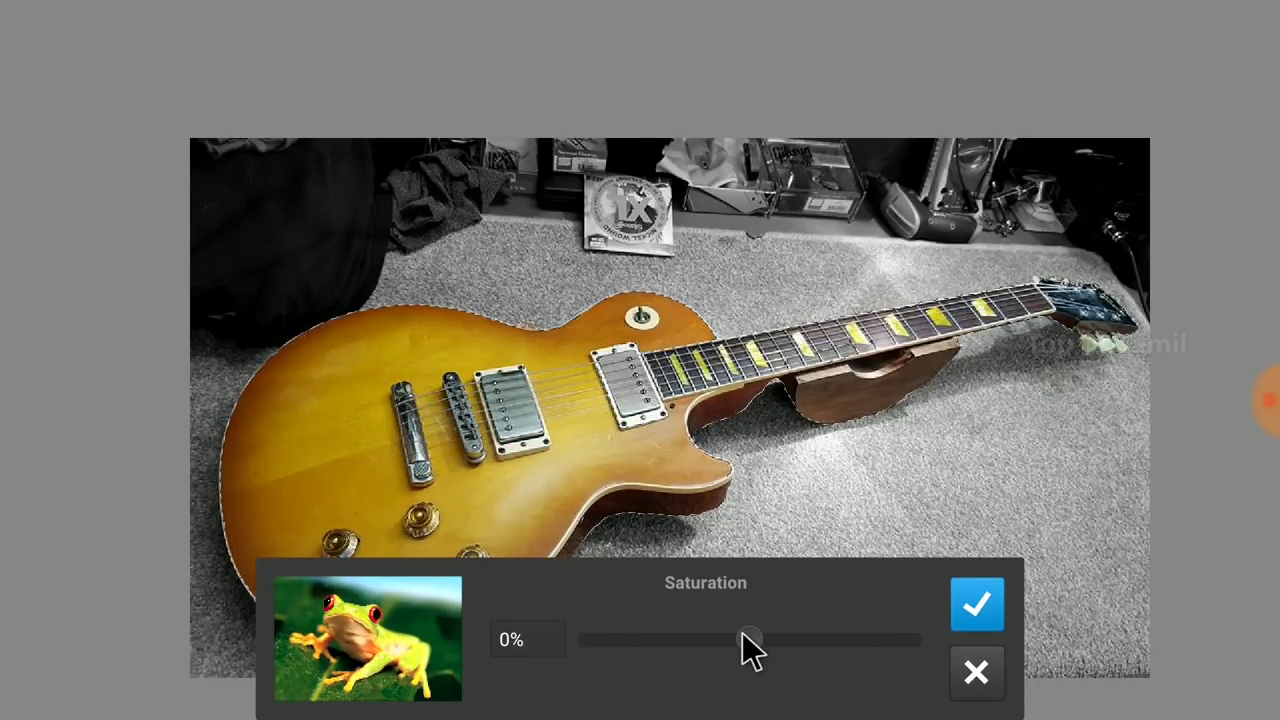
{"action": "left_click_drag", "start_coordinate": [742, 634], "coordinate": [699, 634]}
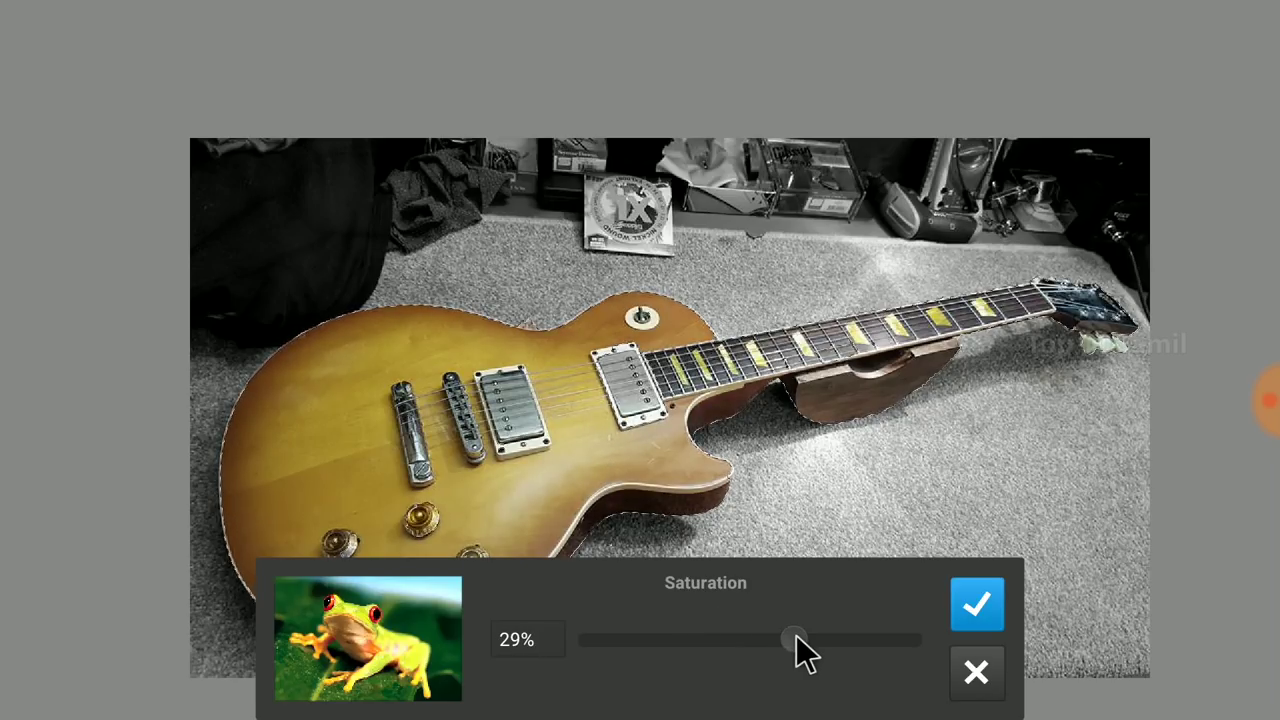
{"action": "left_click_drag", "start_coordinate": [799, 638], "coordinate": [808, 640]}
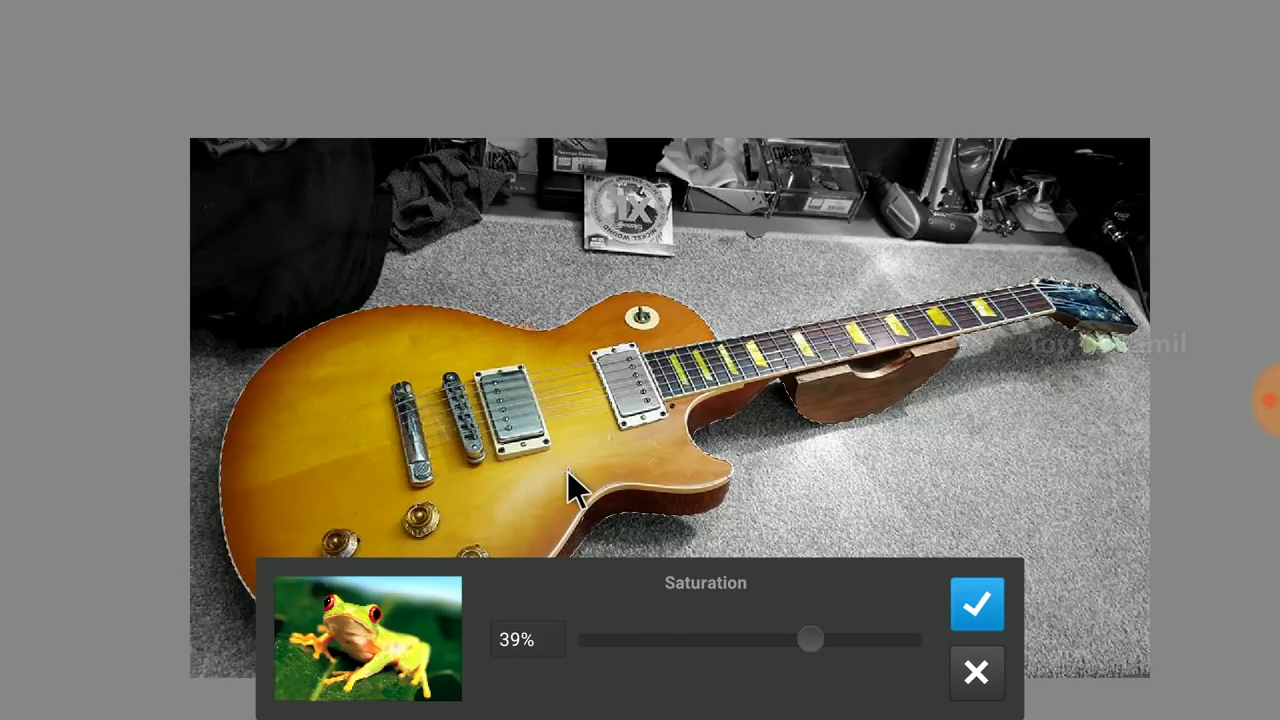
{"action": "left_click", "coordinate": [972, 602]}
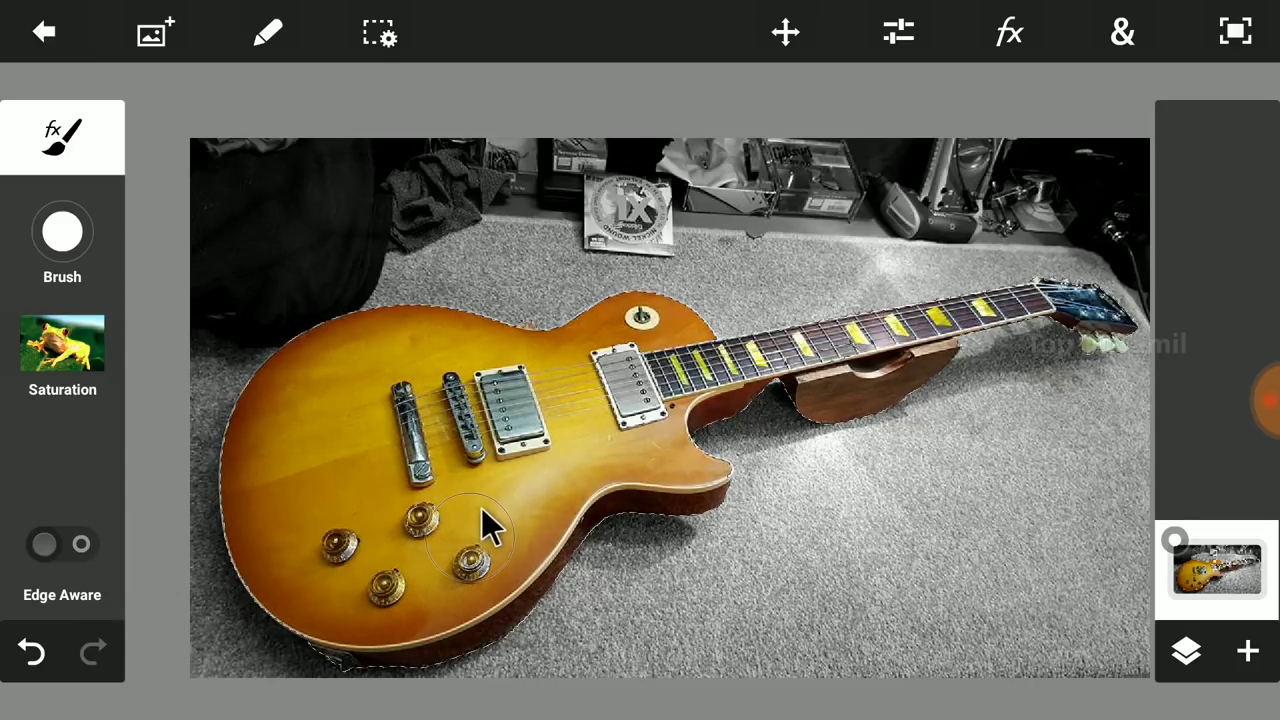
Compare the guitar before and after the saturation painting by repeatedly undoing and redoing it
{"action": "left_click", "coordinate": [36, 658]}
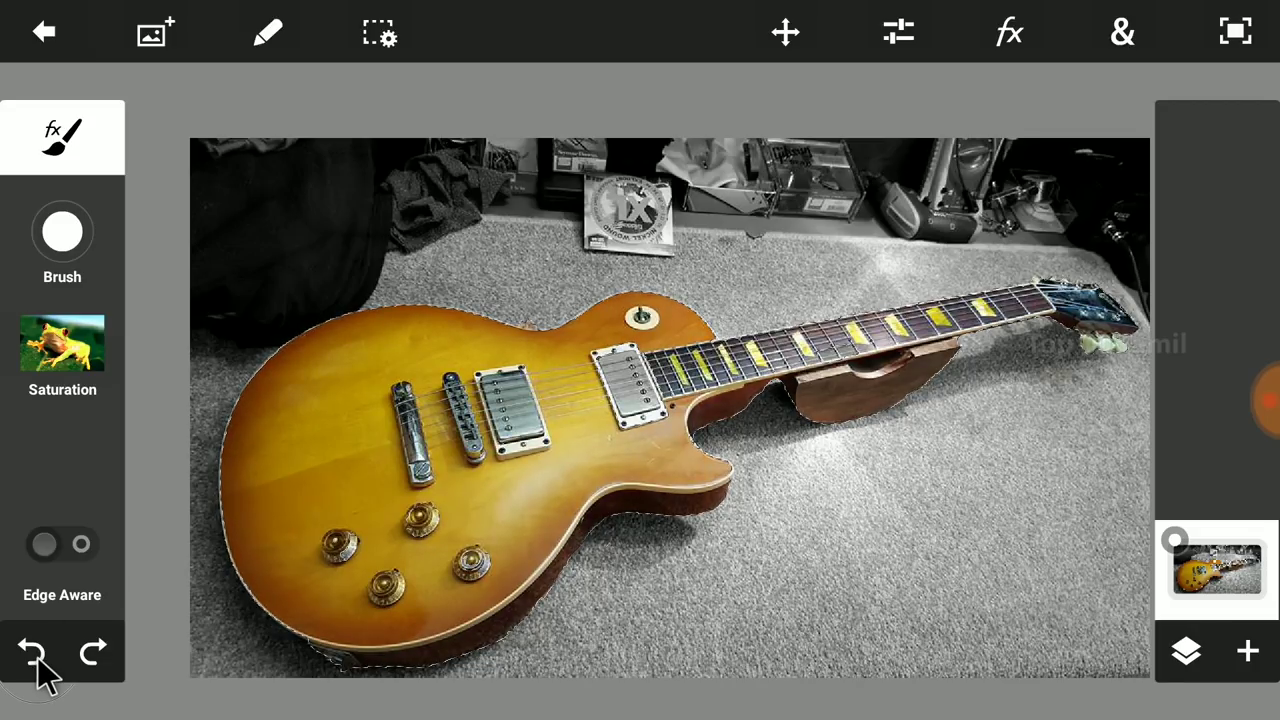
{"action": "left_click", "coordinate": [90, 658]}
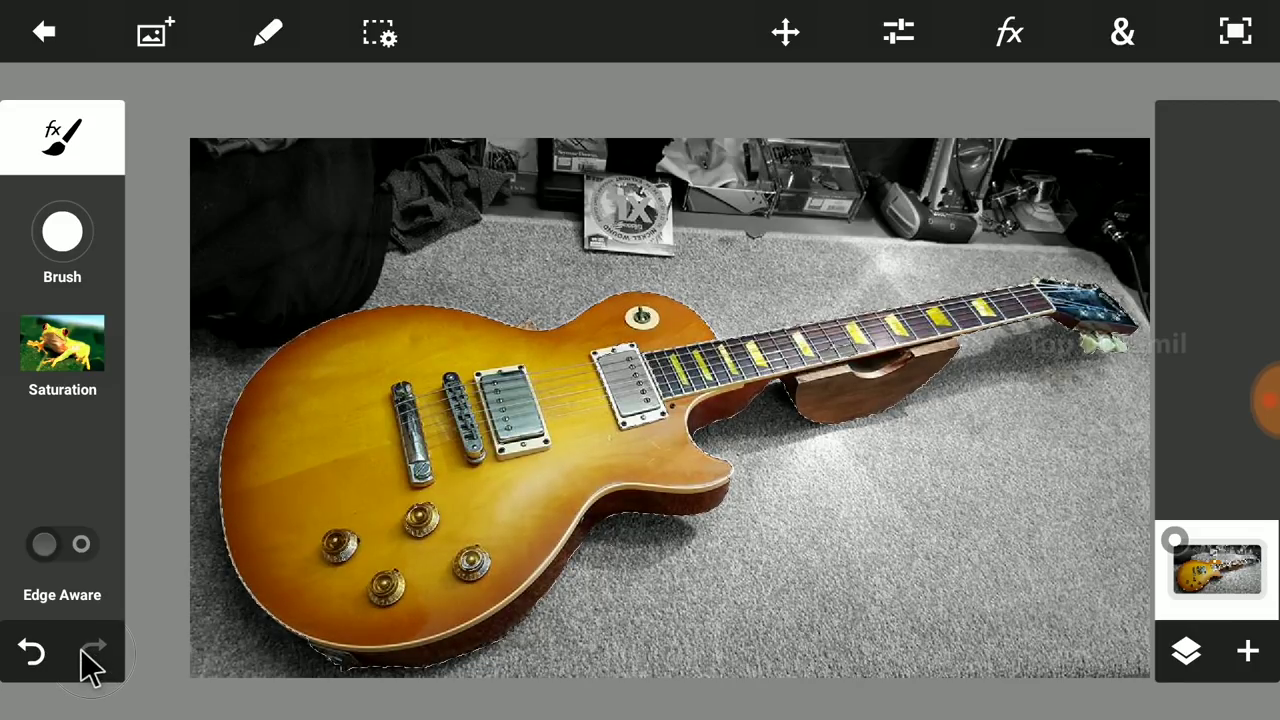
{"action": "left_click", "coordinate": [34, 652]}
{"action": "left_click", "coordinate": [89, 650]}
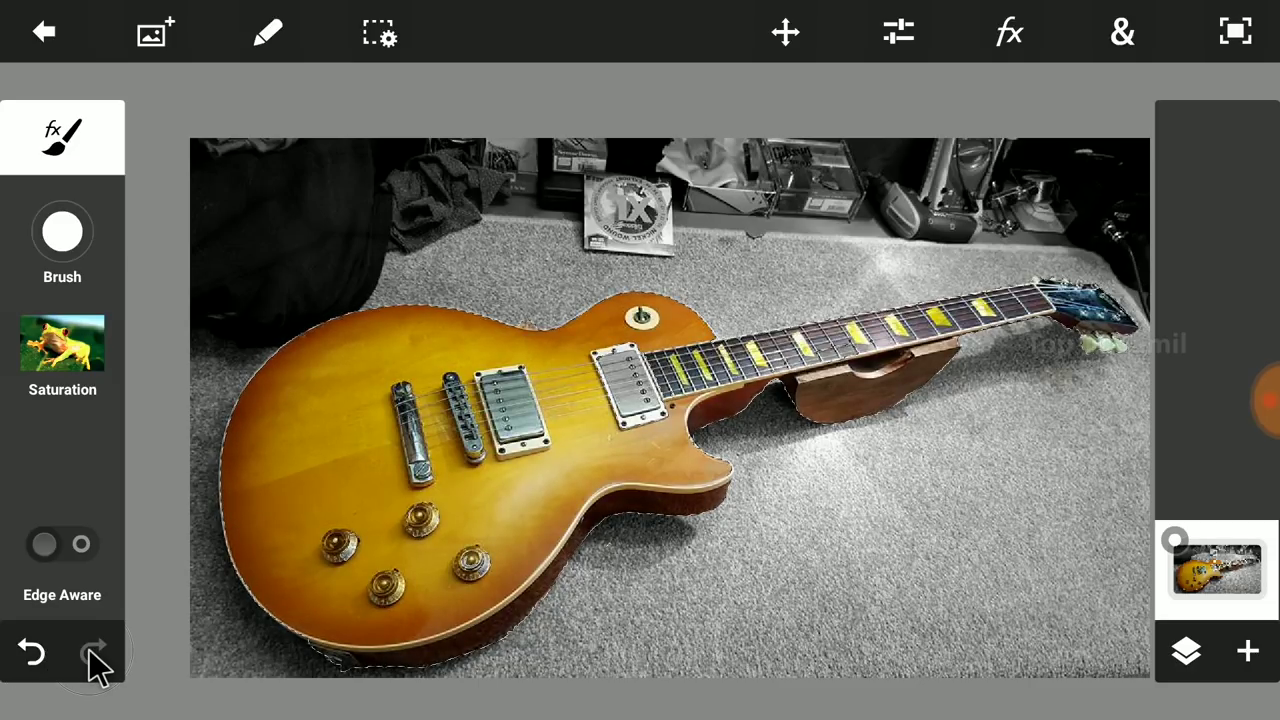
{"action": "left_click", "coordinate": [30, 655]}
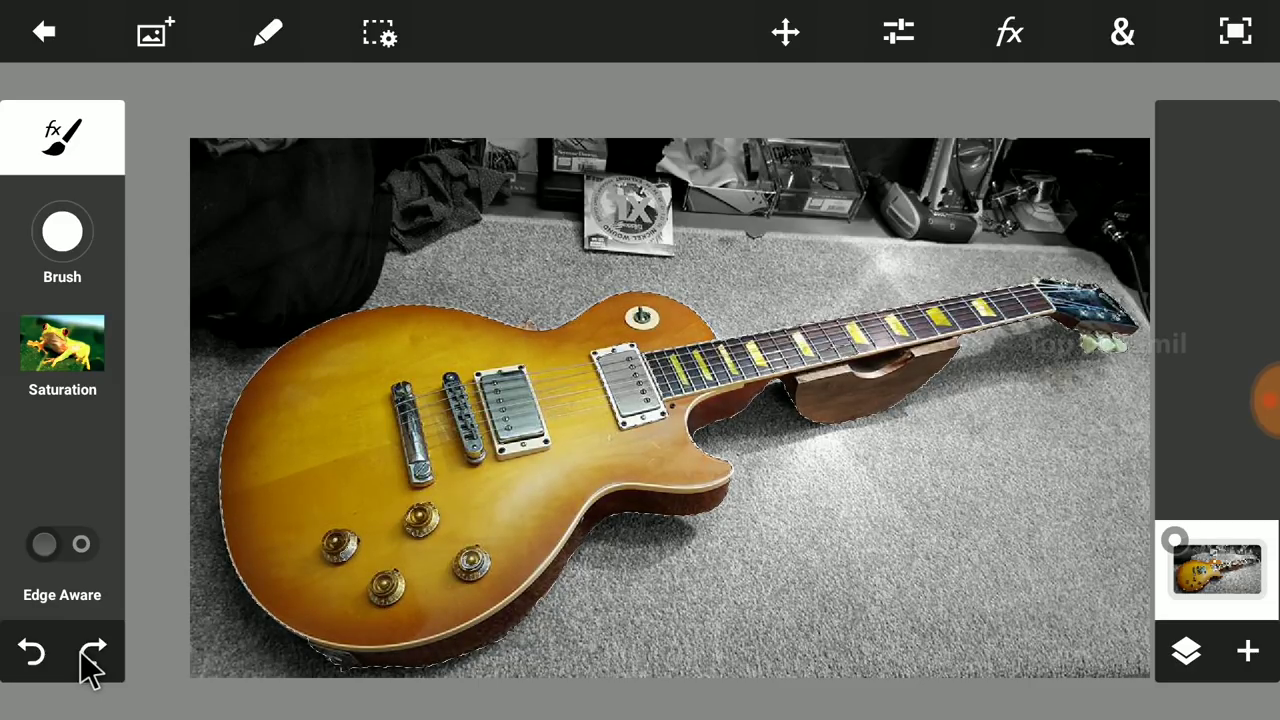
{"action": "left_click", "coordinate": [83, 650]}
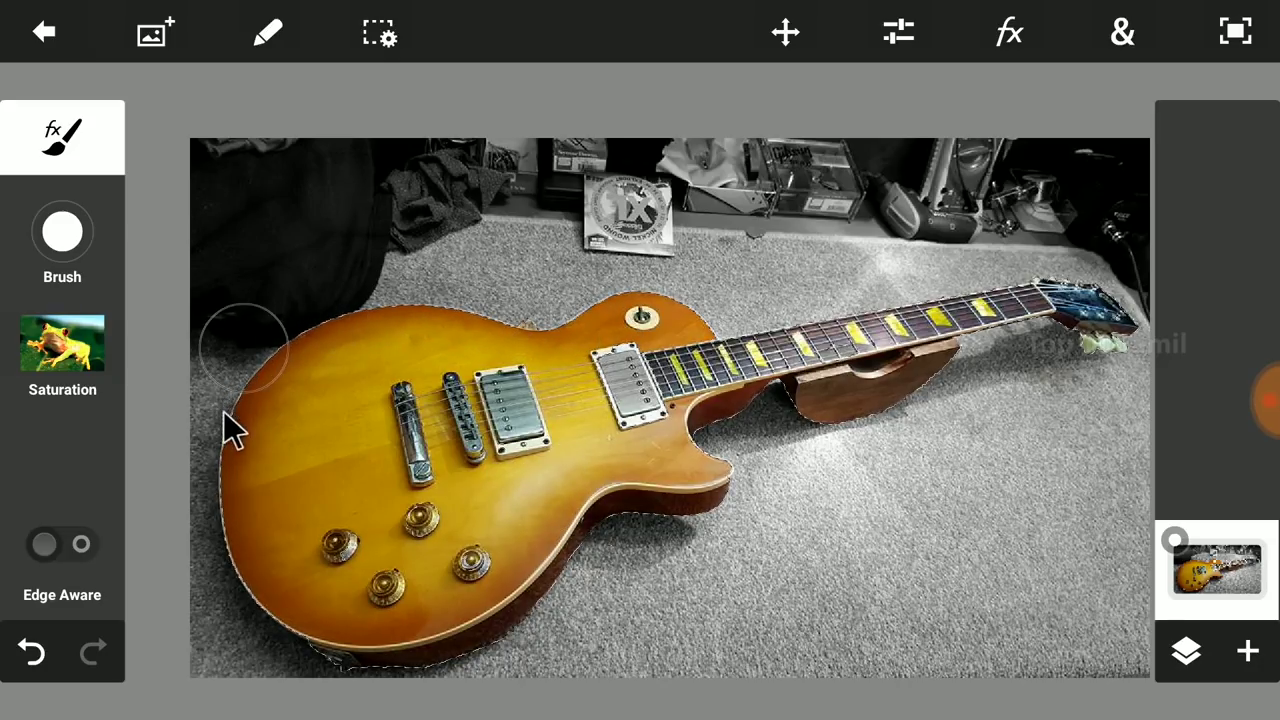
Invert the selection to the background and switch to the Blur Tool
{"action": "left_click", "coordinate": [386, 38]}
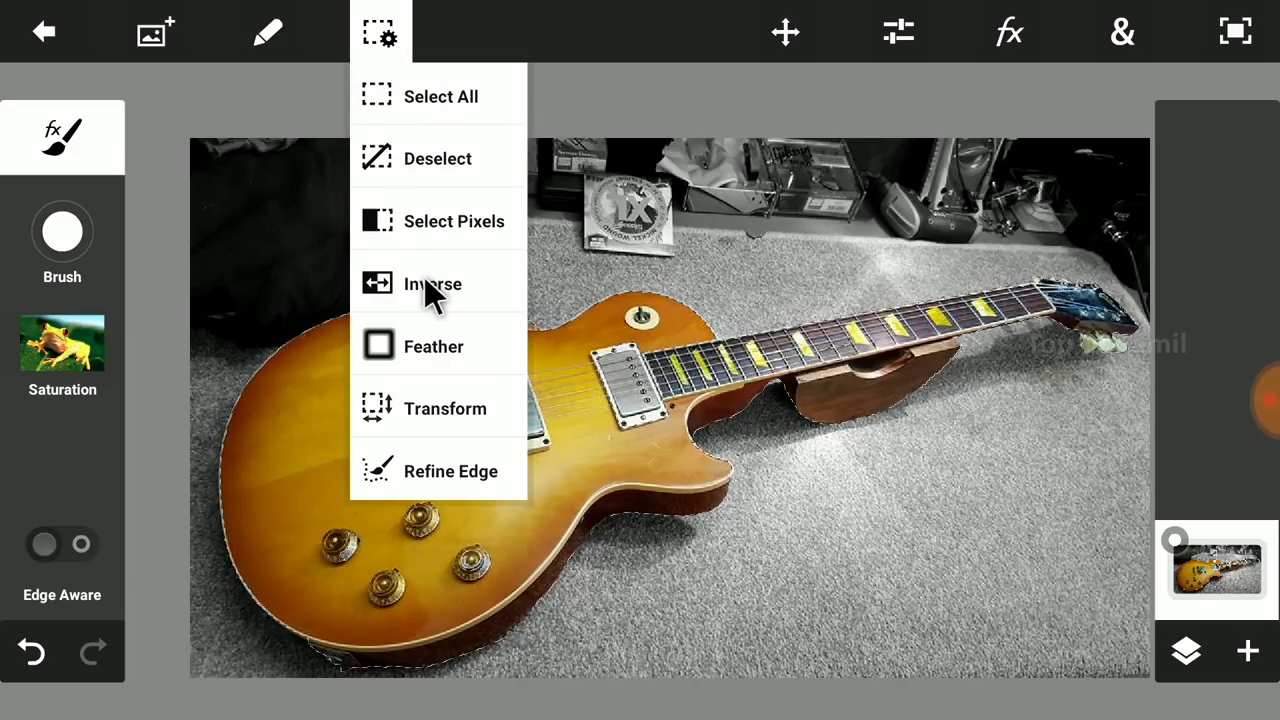
{"action": "left_click", "coordinate": [426, 283]}
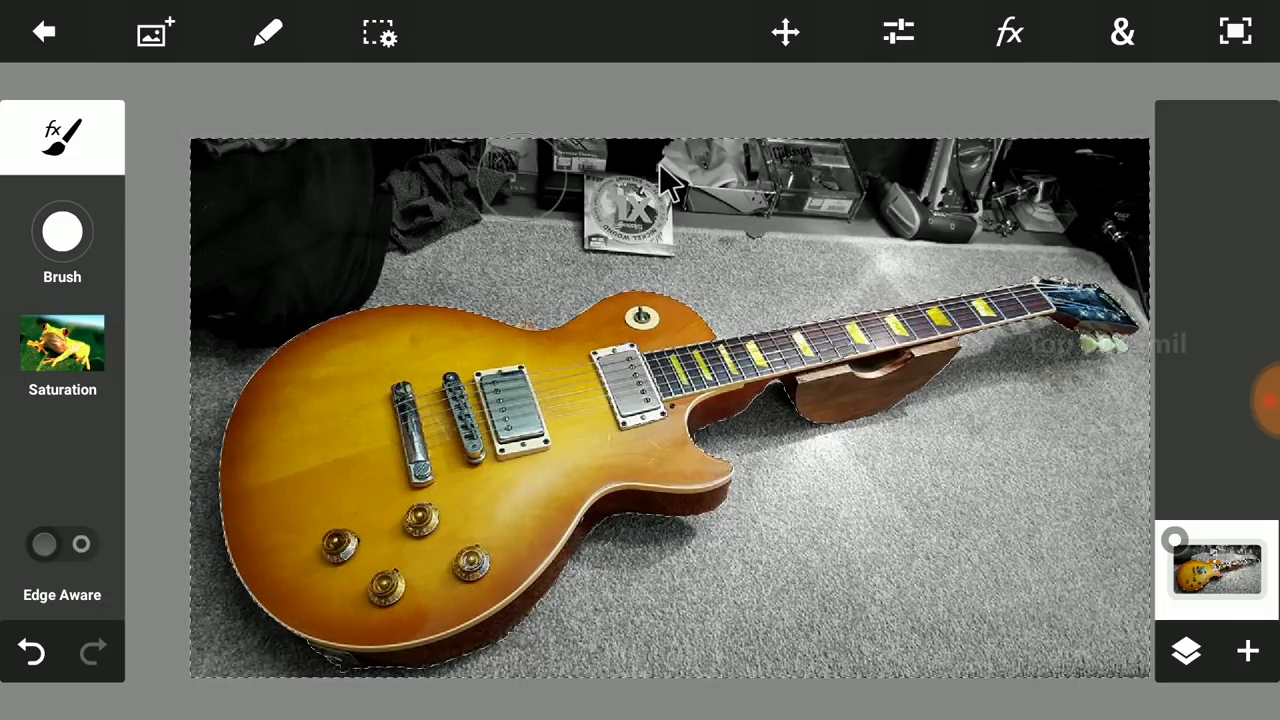
{"action": "left_click", "coordinate": [48, 126]}
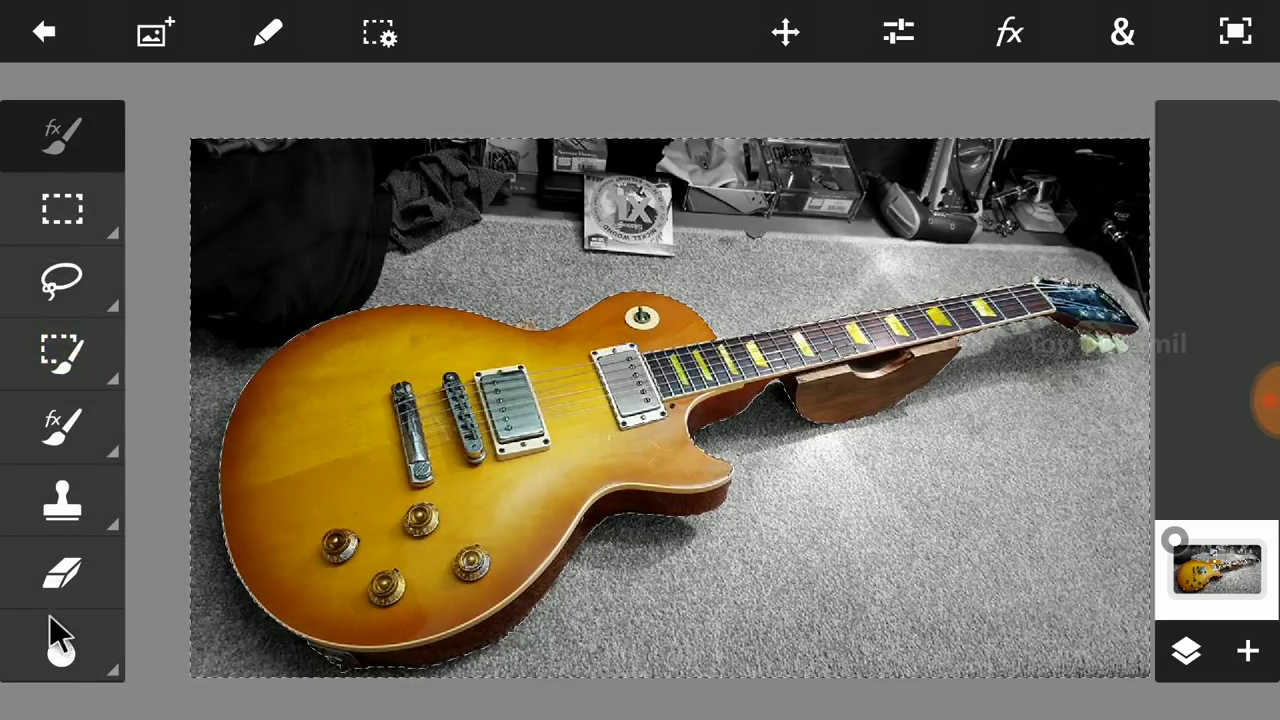
{"action": "left_click", "coordinate": [52, 639]}
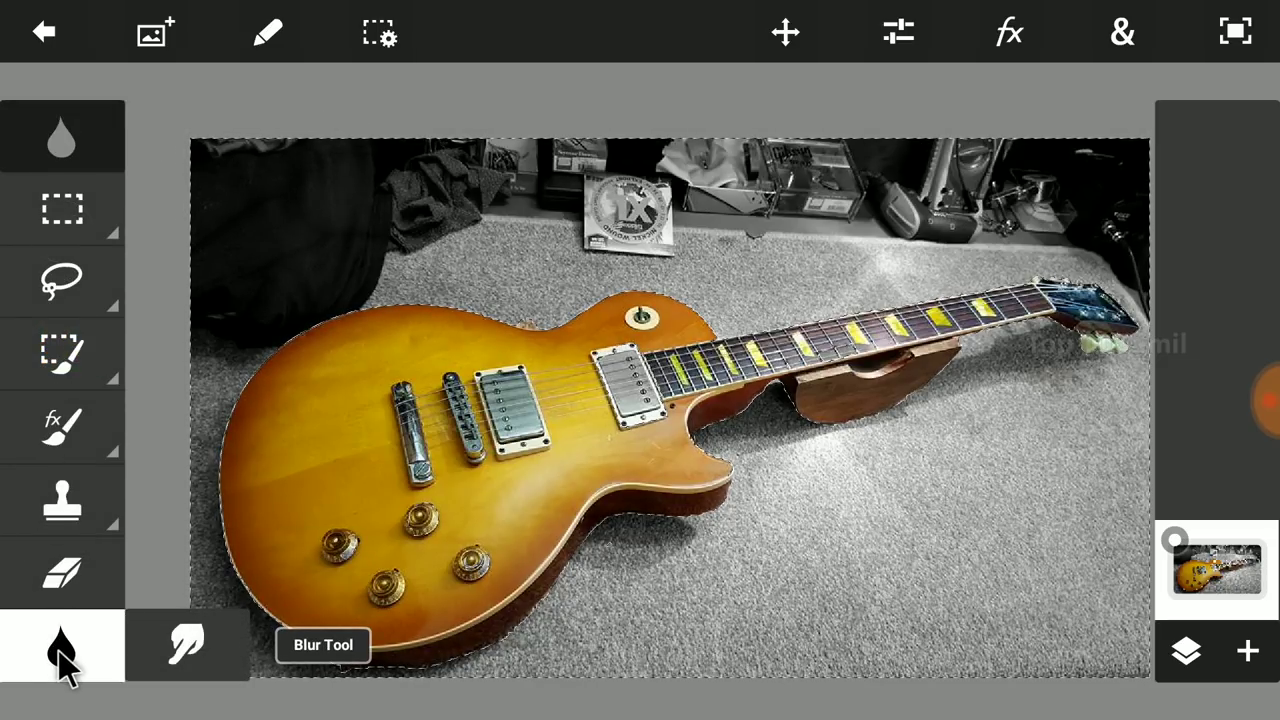
{"action": "left_click", "coordinate": [60, 665]}
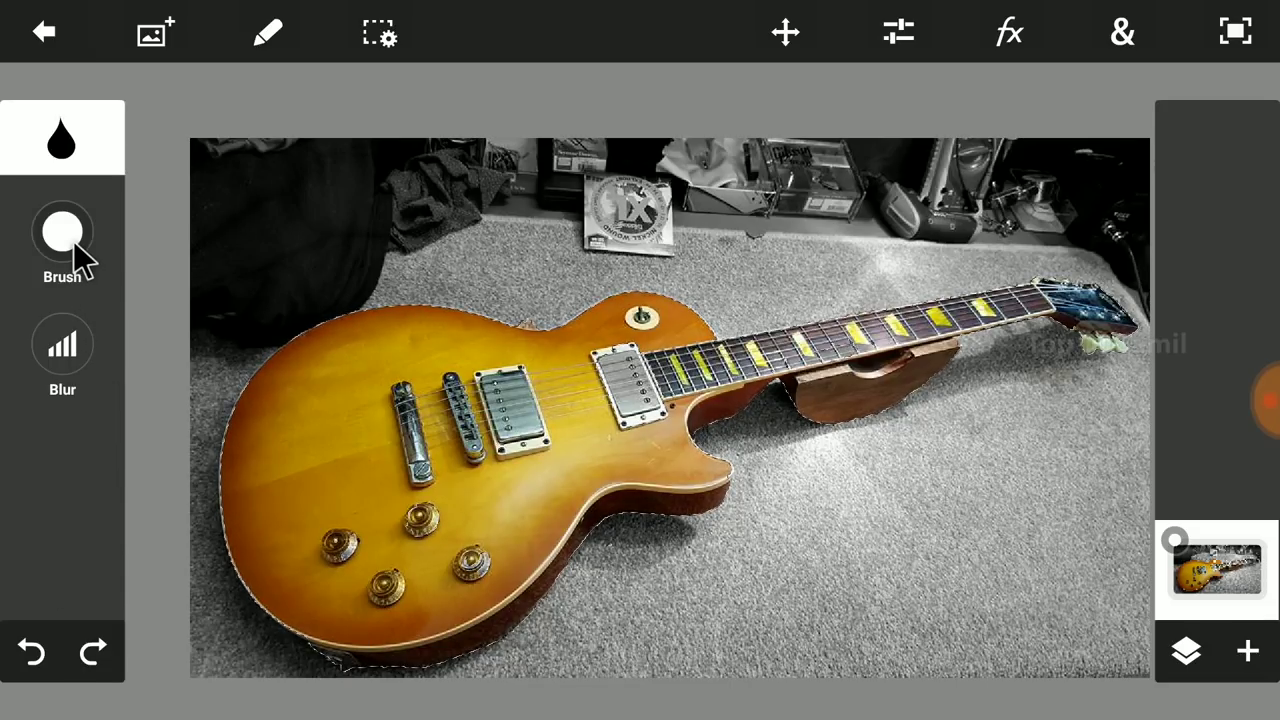
Check the blur brush's settings and set the blur strength to 20
{"action": "left_click", "coordinate": [63, 235]}
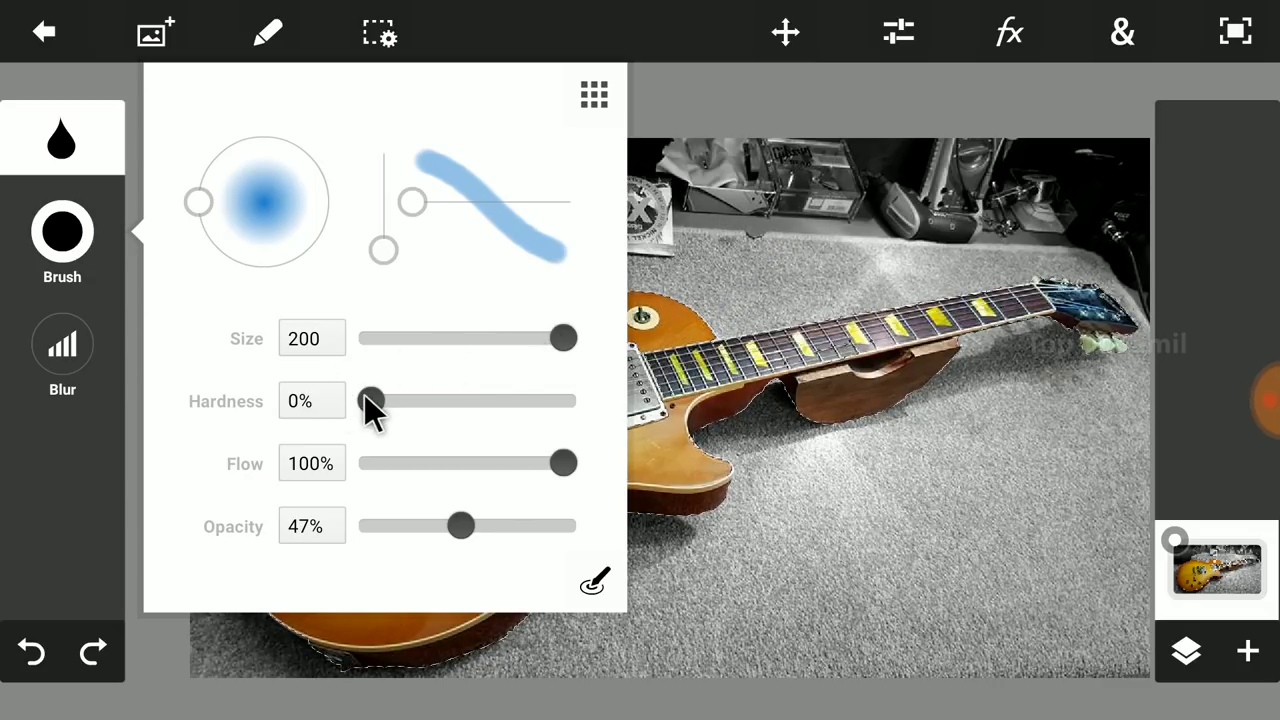
{"action": "left_click", "coordinate": [62, 352]}
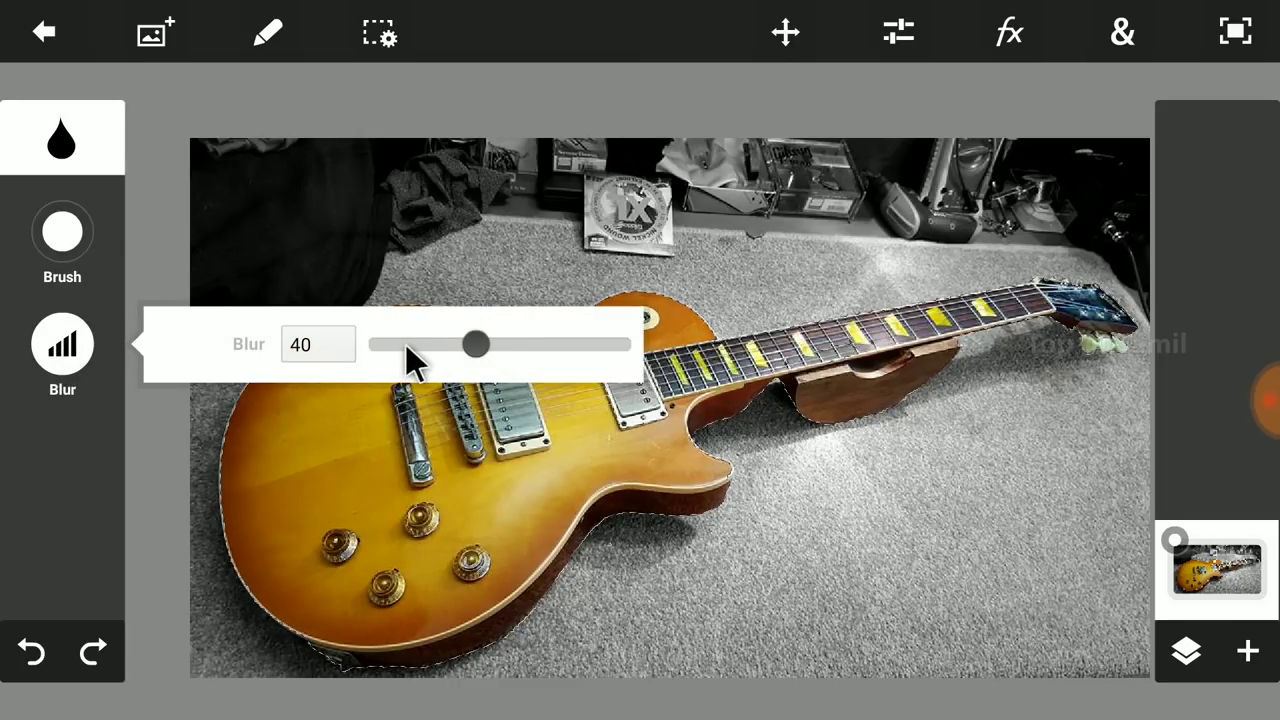
{"action": "left_click_drag", "start_coordinate": [405, 344], "coordinate": [428, 345]}
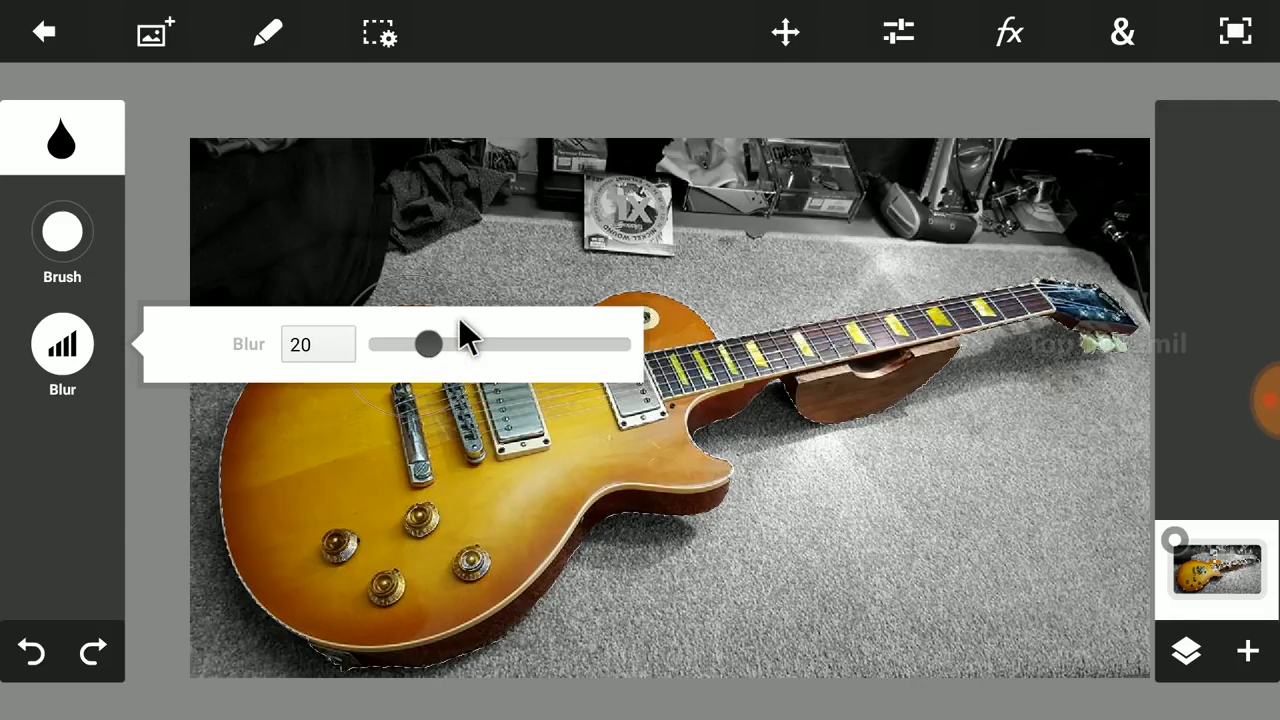
{"action": "left_click", "coordinate": [590, 169]}
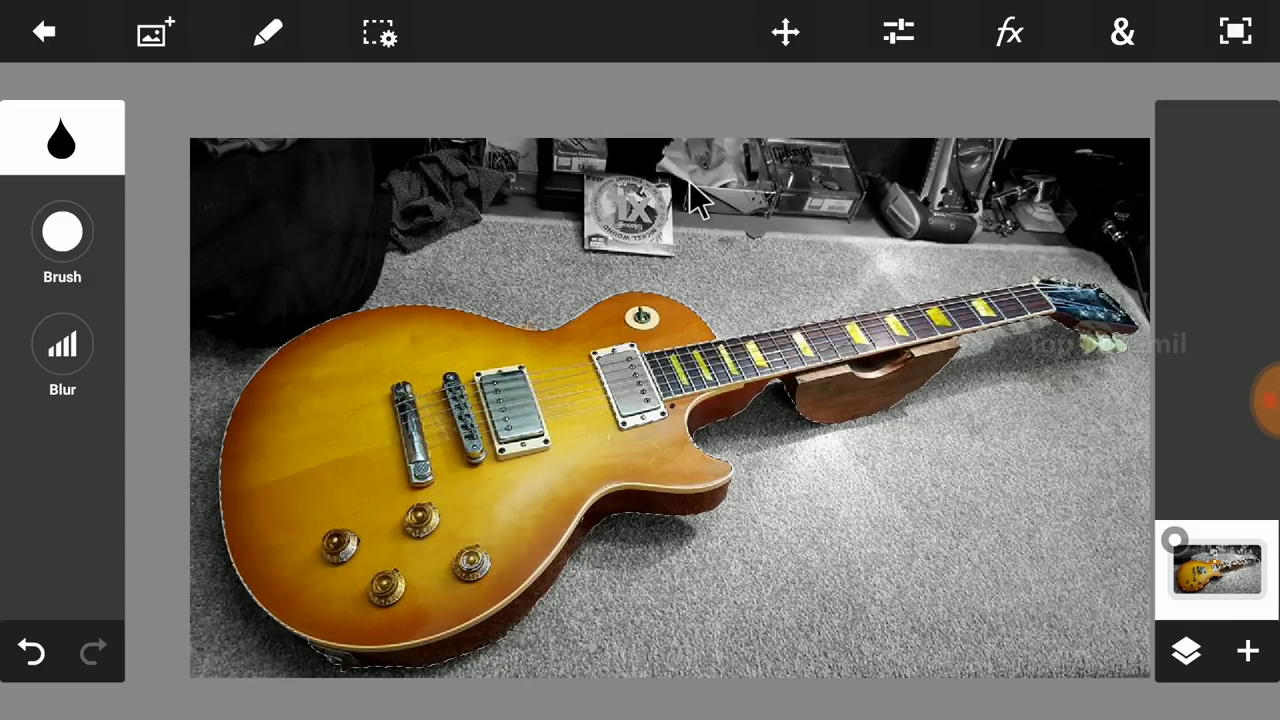
Invert the selection from the guitar to the background and blur the objects behind the carpet
{"action": "left_click", "coordinate": [385, 33]}
{"action": "left_click", "coordinate": [428, 288]}
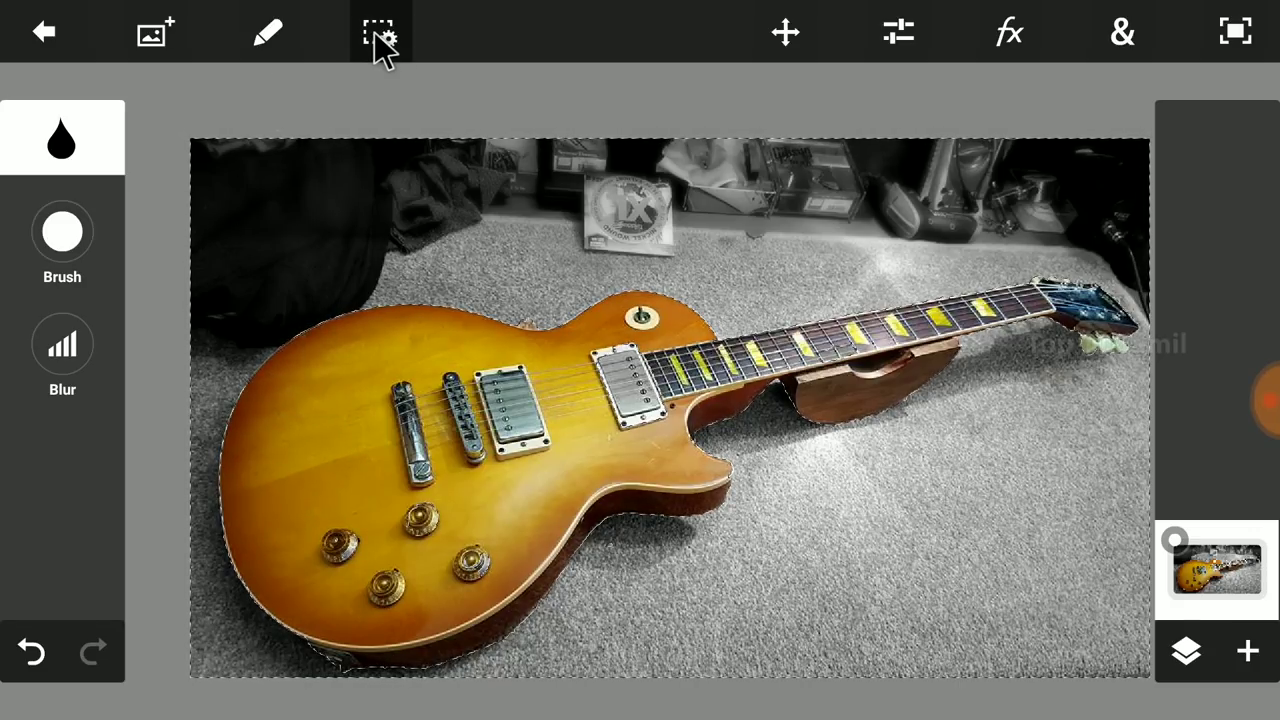
Switch the selection back to the background and finish blurring the boxes, clothes and dark bag behind the guitar
{"action": "left_click", "coordinate": [428, 286]}
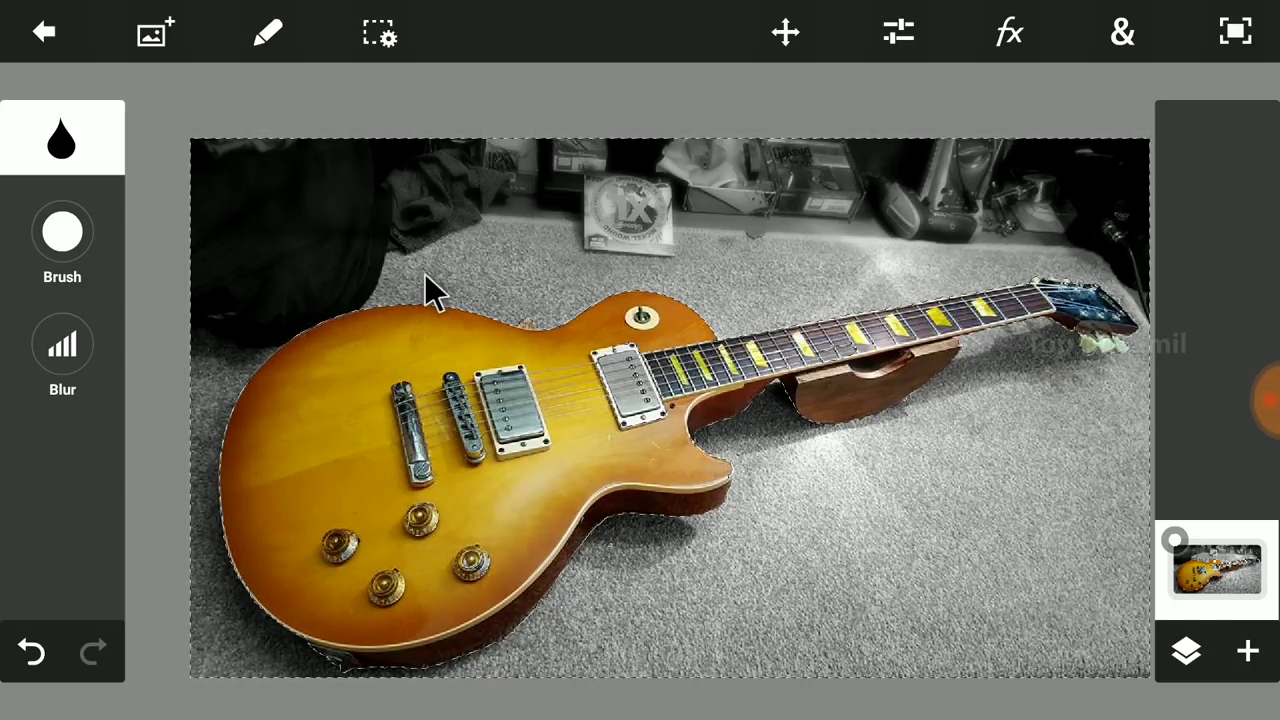
{"action": "mouse_move", "coordinate": [700, 183]}
{"action": "left_mouse_down"}
{"action": "mouse_move", "coordinate": [836, 156]}
{"action": "mouse_move", "coordinate": [619, 153]}
{"action": "mouse_move", "coordinate": [779, 149]}
{"action": "mouse_move", "coordinate": [641, 146]}
{"action": "mouse_move", "coordinate": [553, 160]}
{"action": "left_mouse_up"}
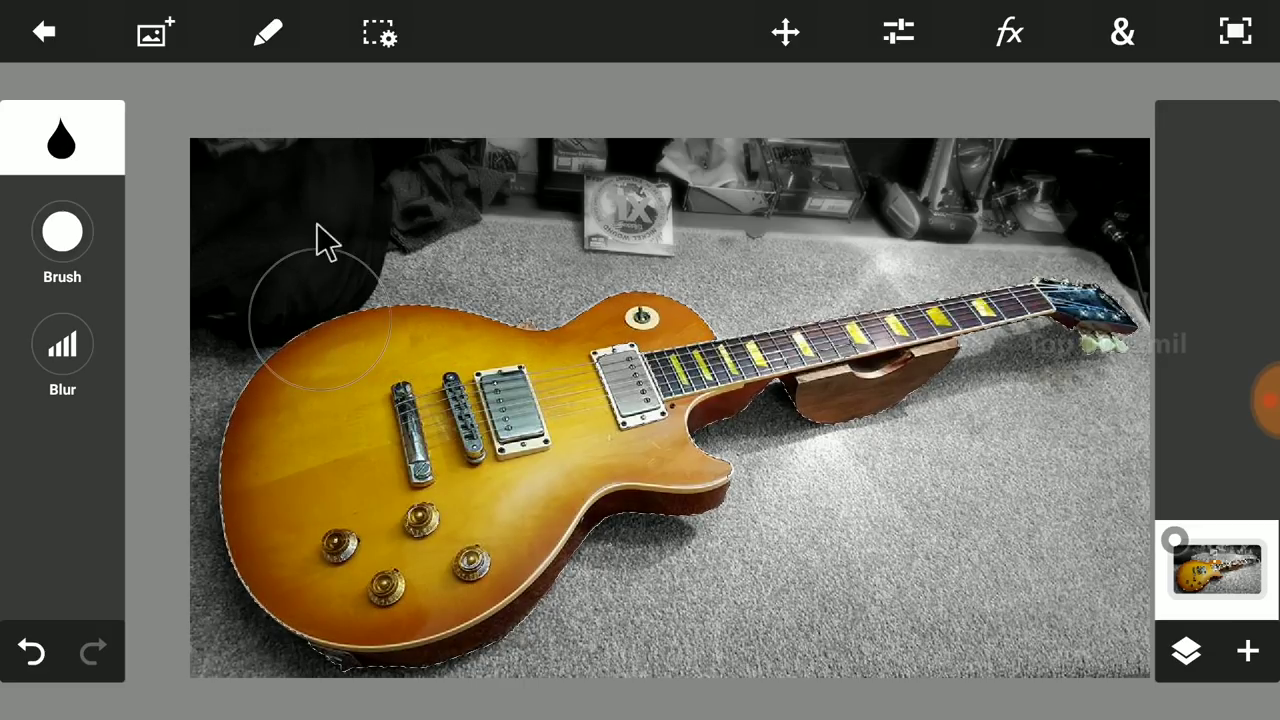
{"action": "left_click", "coordinate": [380, 40]}
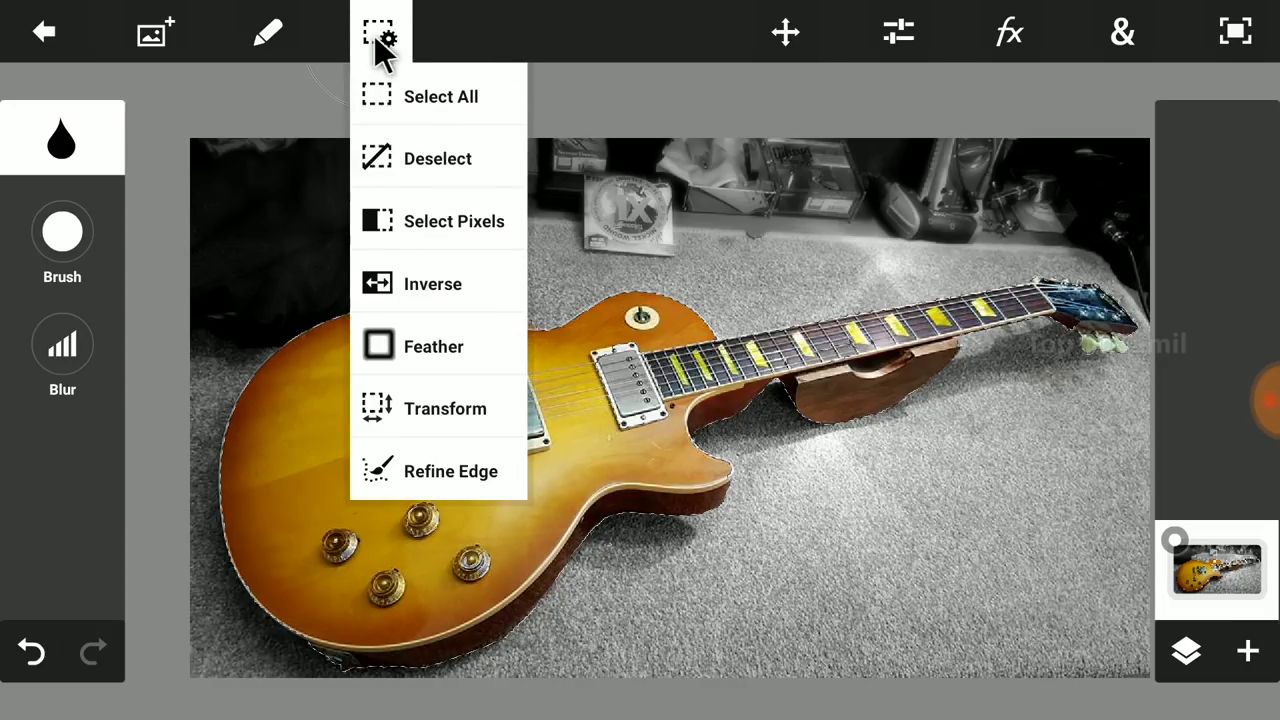
{"action": "left_click", "coordinate": [409, 284]}
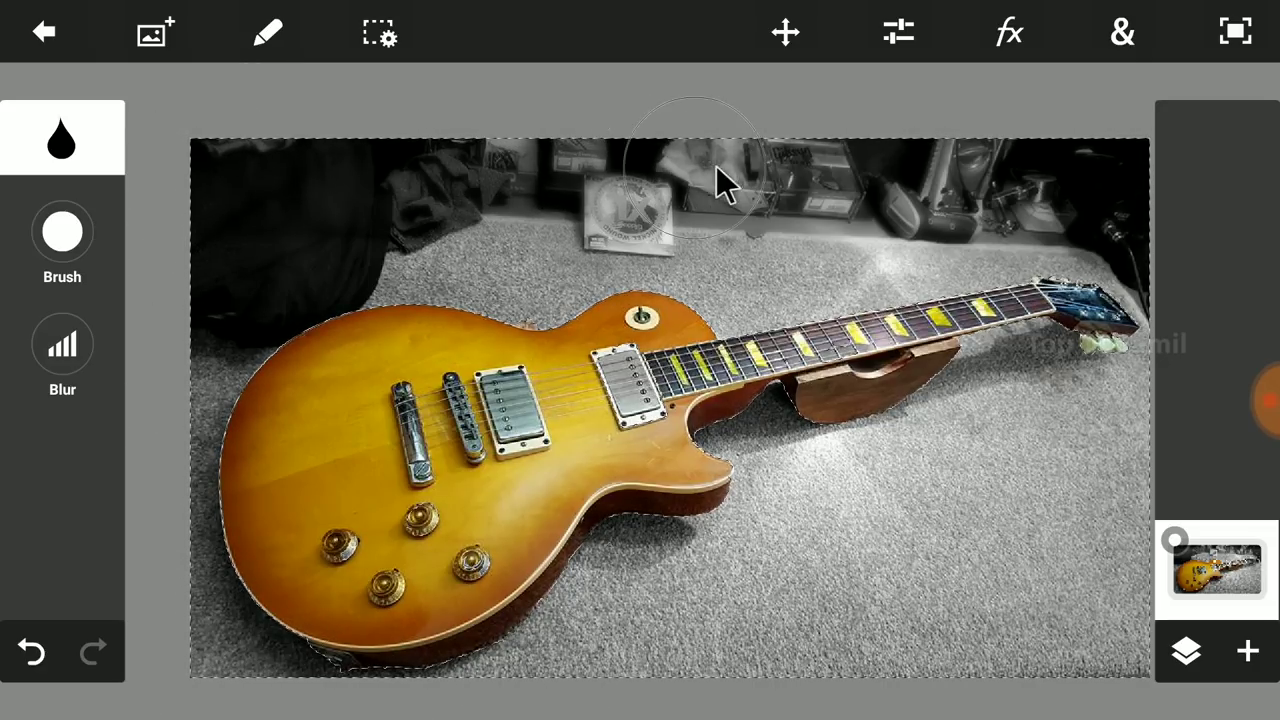
{"action": "mouse_move", "coordinate": [910, 168]}
{"action": "left_mouse_down"}
{"action": "mouse_move", "coordinate": [1107, 168]}
{"action": "mouse_move", "coordinate": [721, 170]}
{"action": "mouse_move", "coordinate": [346, 145]}
{"action": "mouse_move", "coordinate": [201, 150]}
{"action": "mouse_move", "coordinate": [165, 179]}
{"action": "mouse_move", "coordinate": [354, 175]}
{"action": "mouse_move", "coordinate": [265, 215]}
{"action": "mouse_move", "coordinate": [550, 181]}
{"action": "mouse_move", "coordinate": [745, 180]}
{"action": "mouse_move", "coordinate": [600, 210]}
{"action": "mouse_move", "coordinate": [672, 198]}
{"action": "mouse_move", "coordinate": [533, 159]}
{"action": "mouse_move", "coordinate": [1051, 143]}
{"action": "mouse_move", "coordinate": [1084, 143]}
{"action": "mouse_move", "coordinate": [1061, 155]}
{"action": "mouse_move", "coordinate": [1090, 156]}
{"action": "mouse_move", "coordinate": [950, 190]}
{"action": "left_mouse_up"}
{"action": "mouse_move", "coordinate": [520, 185]}
{"action": "left_mouse_down"}
{"action": "mouse_move", "coordinate": [485, 165]}
{"action": "mouse_move", "coordinate": [934, 129]}
{"action": "mouse_move", "coordinate": [1040, 126]}
{"action": "mouse_move", "coordinate": [1107, 155]}
{"action": "mouse_move", "coordinate": [882, 129]}
{"action": "mouse_move", "coordinate": [444, 129]}
{"action": "mouse_move", "coordinate": [236, 139]}
{"action": "mouse_move", "coordinate": [214, 191]}
{"action": "left_mouse_up"}
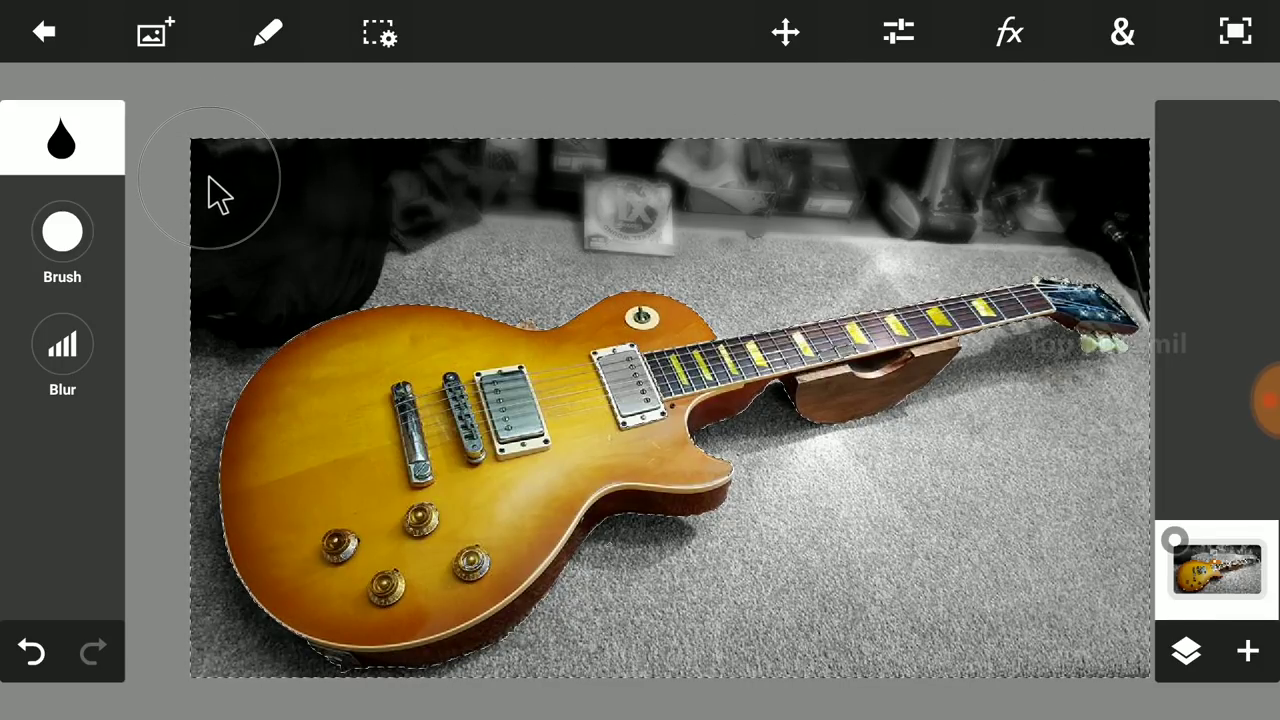
Clear the selection around the guitar's background
{"action": "left_click", "coordinate": [381, 43]}
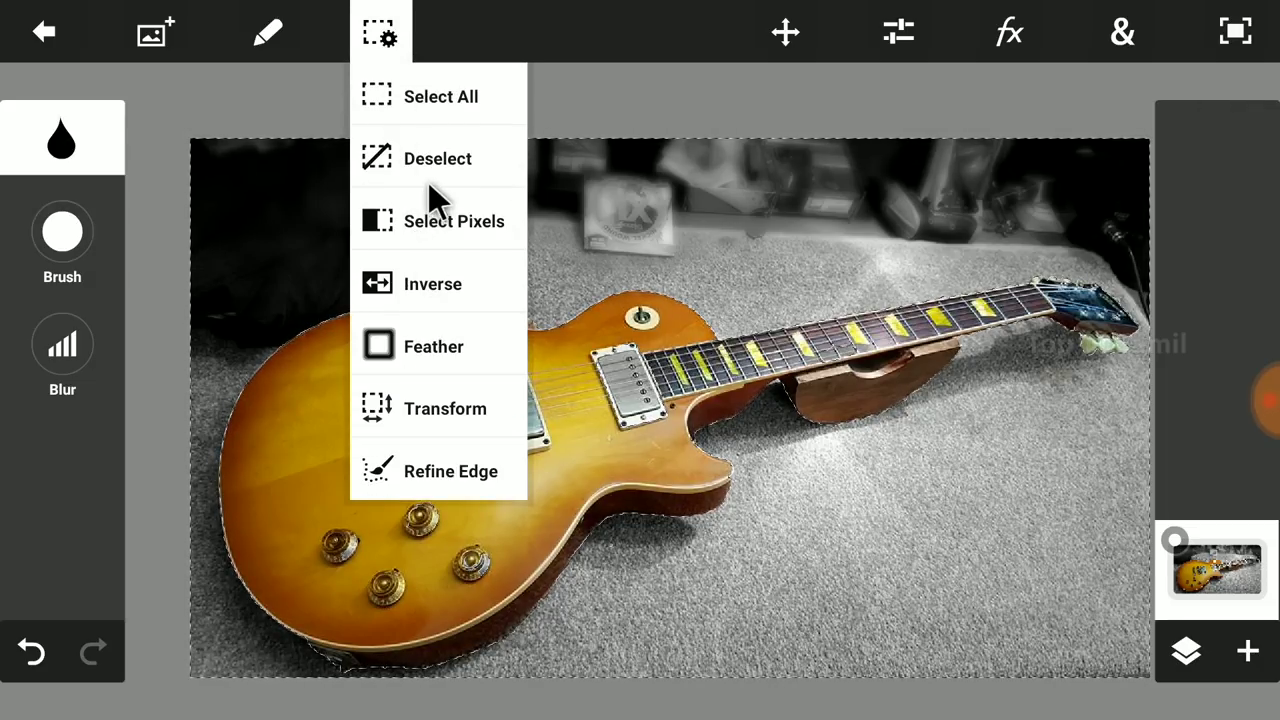
{"action": "left_click", "coordinate": [432, 164]}
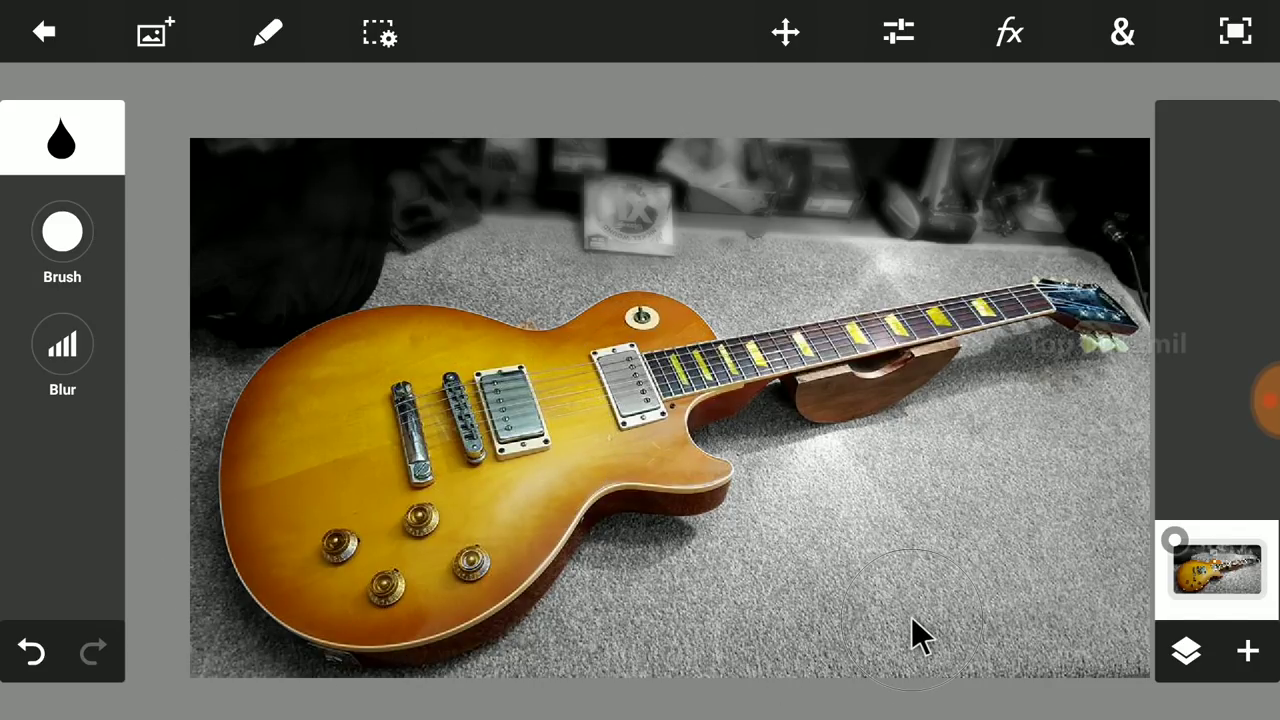
{"action": "left_click", "coordinate": [384, 38]}
{"action": "left_click", "coordinate": [384, 35]}
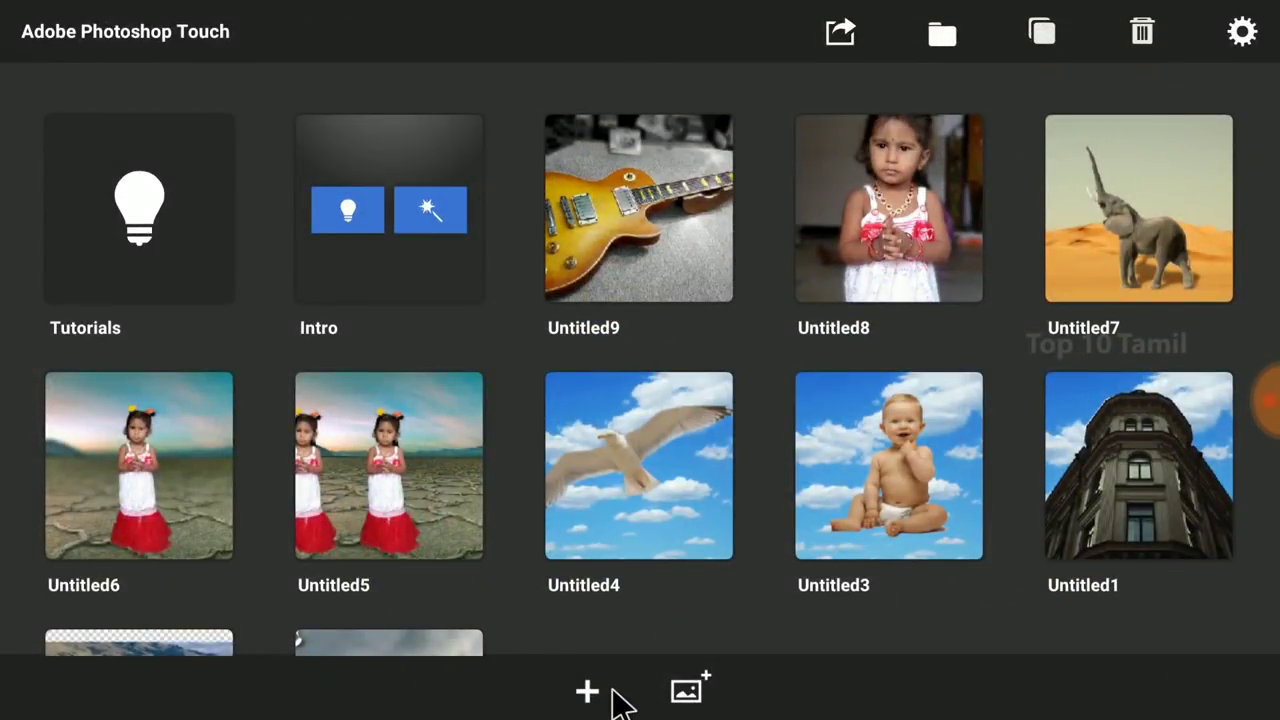
Start a new project from the "pimple" photo in the Class 2 folder of the local photos
{"action": "left_click", "coordinate": [688, 693]}
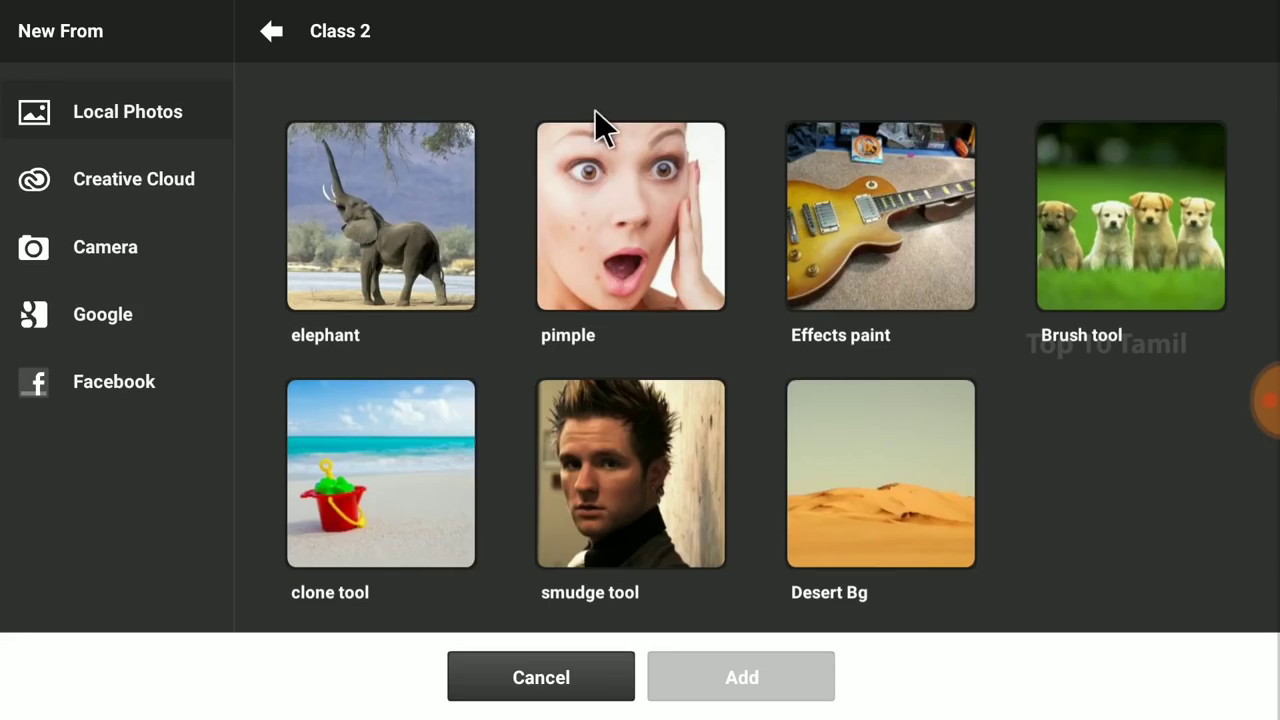
{"action": "left_click", "coordinate": [609, 253]}
{"action": "left_click", "coordinate": [738, 684]}
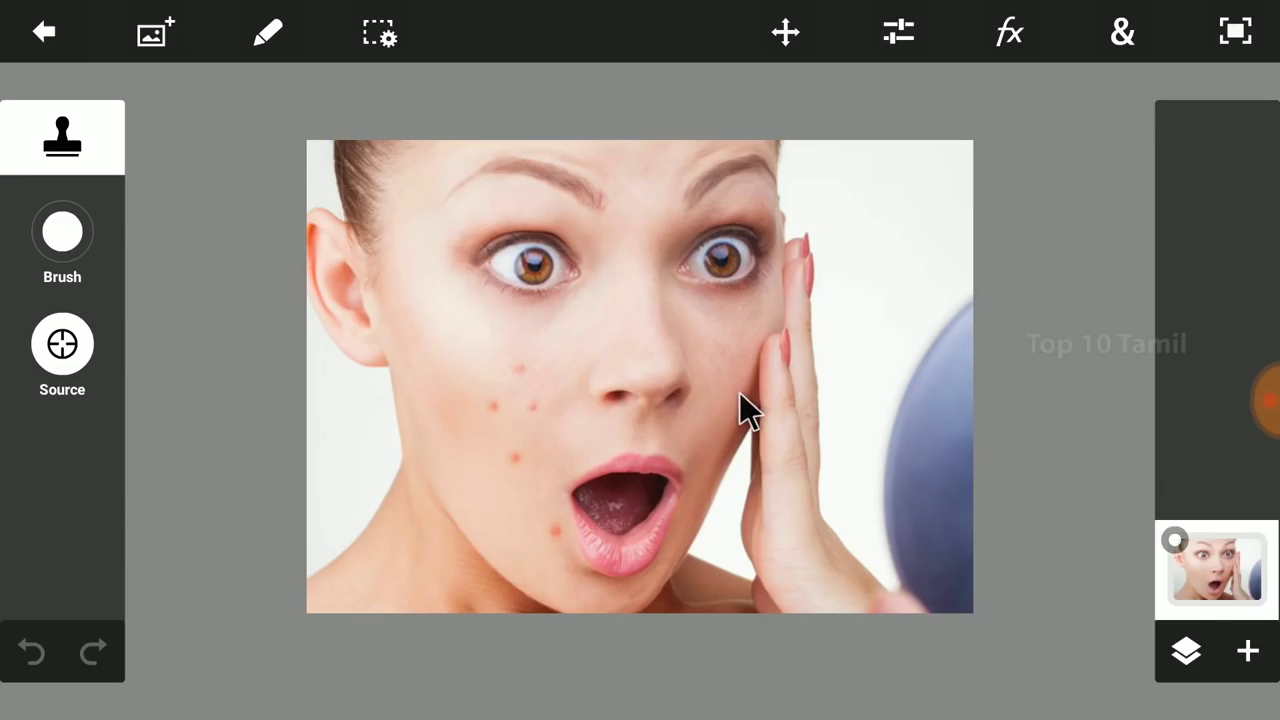
Place a clone source on the cheek and set the Clone Stamp brush to size 53 and hardness 0%
{"action": "scroll", "coordinate": [739, 392], "scroll_direction": "up", "scroll_amount": 3}
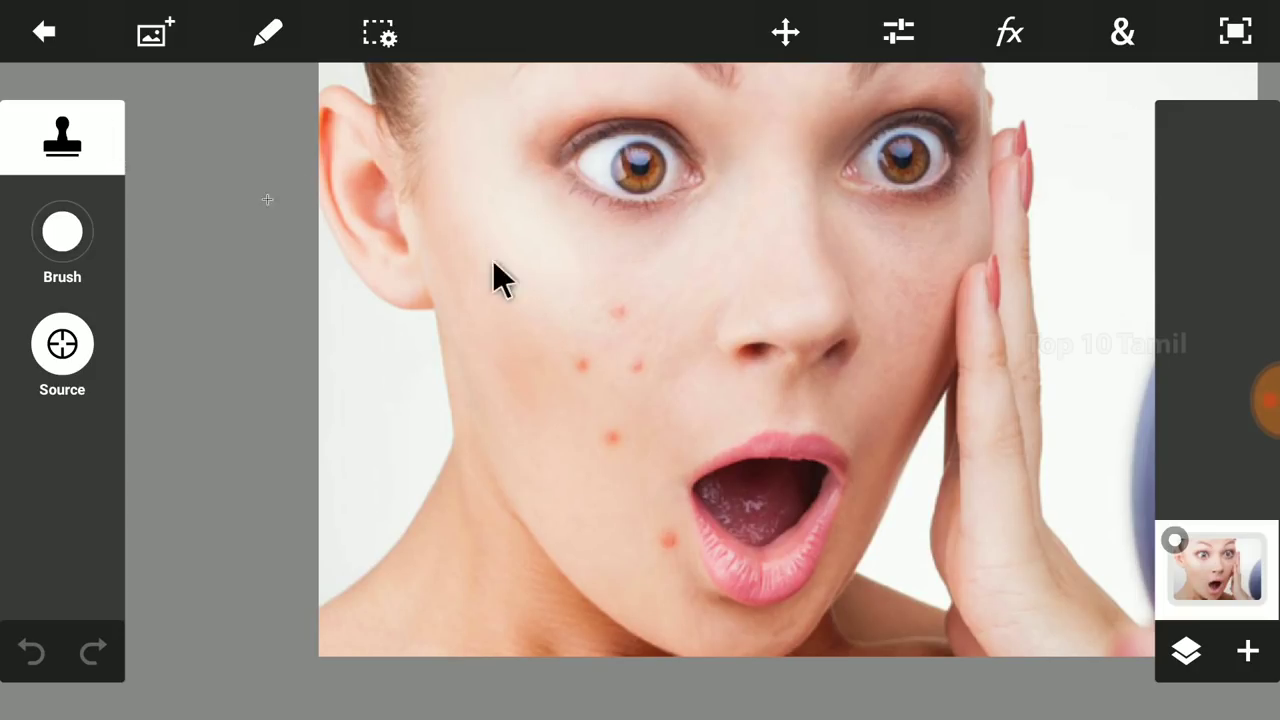
{"action": "left_click", "coordinate": [660, 298]}
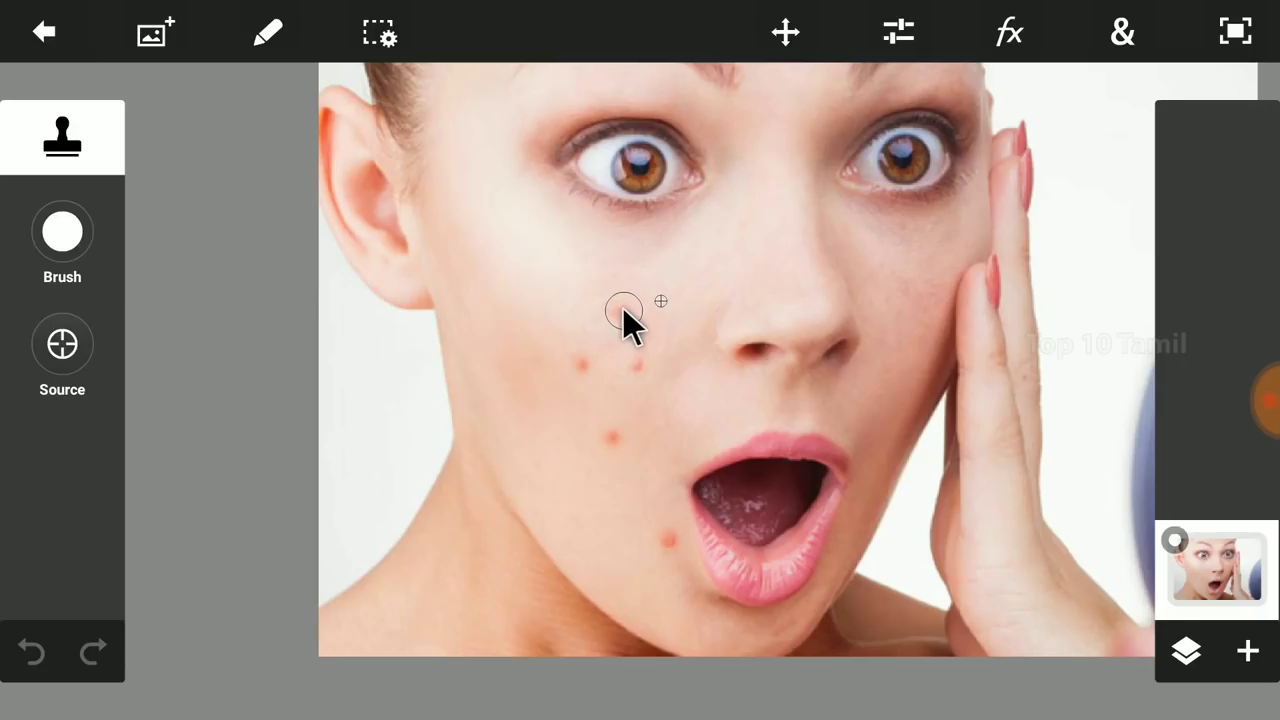
{"action": "left_click", "coordinate": [110, 238]}
{"action": "left_click_drag", "start_coordinate": [424, 338], "coordinate": [422, 338]}
{"action": "left_click_drag", "start_coordinate": [373, 402], "coordinate": [360, 400]}
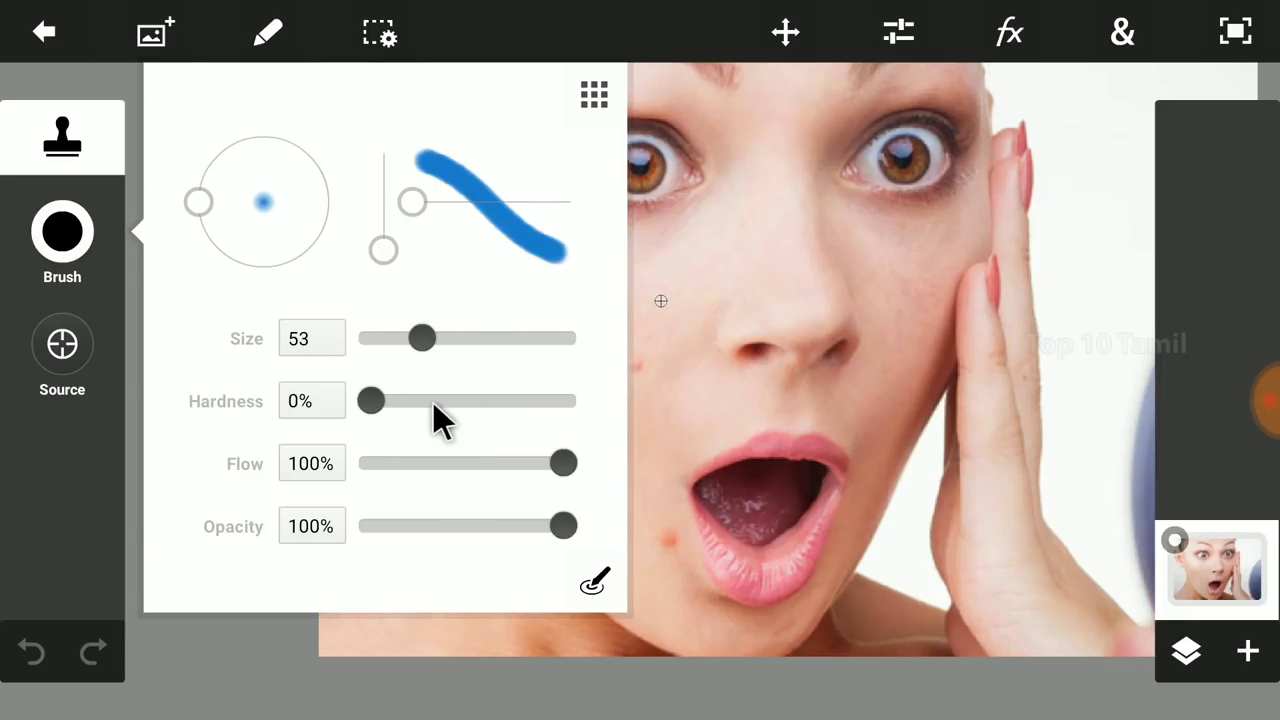
{"action": "left_click", "coordinate": [490, 655]}
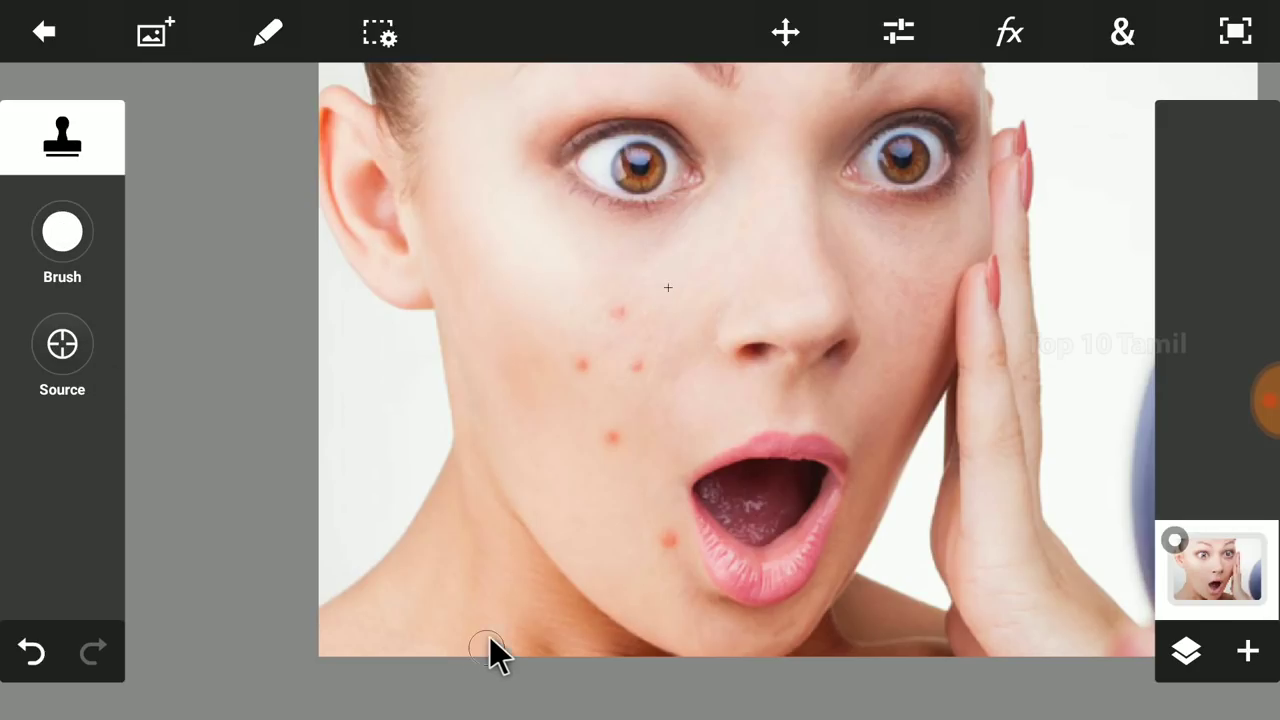
Sample clean skin on the cheek and clone it over the uppermost pimple
{"action": "left_click", "coordinate": [67, 345]}
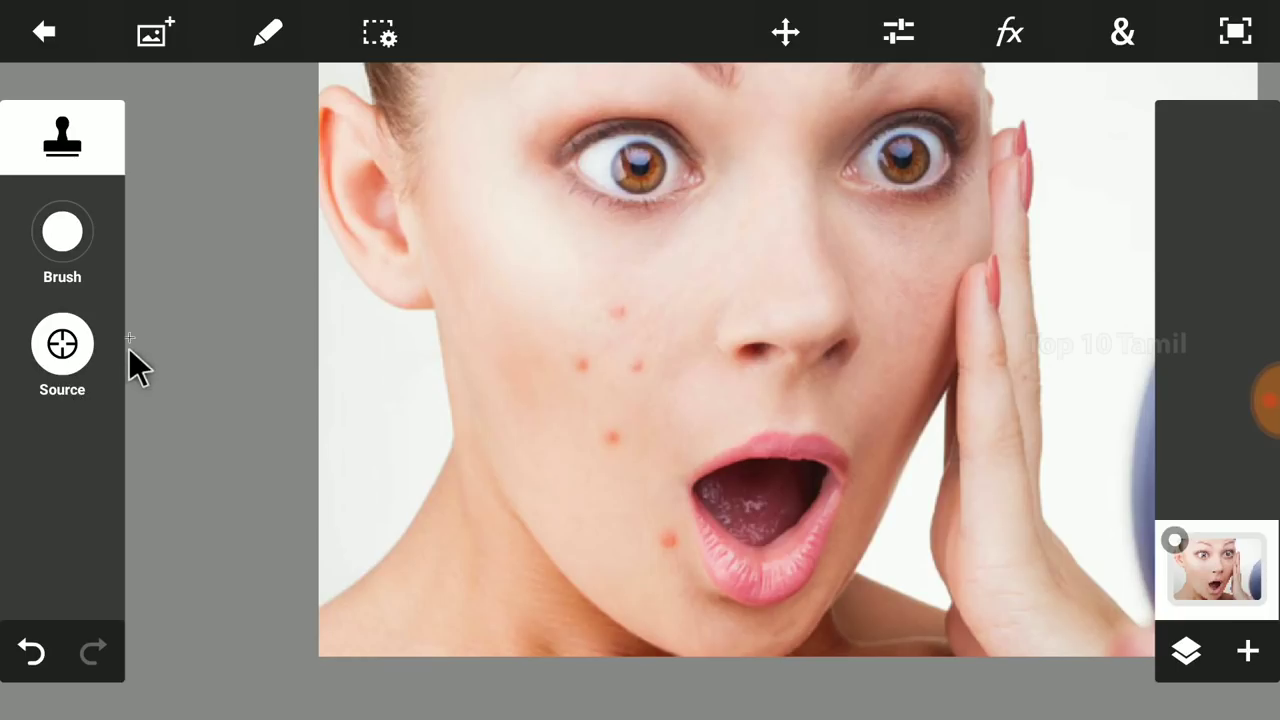
{"action": "left_click", "coordinate": [493, 318]}
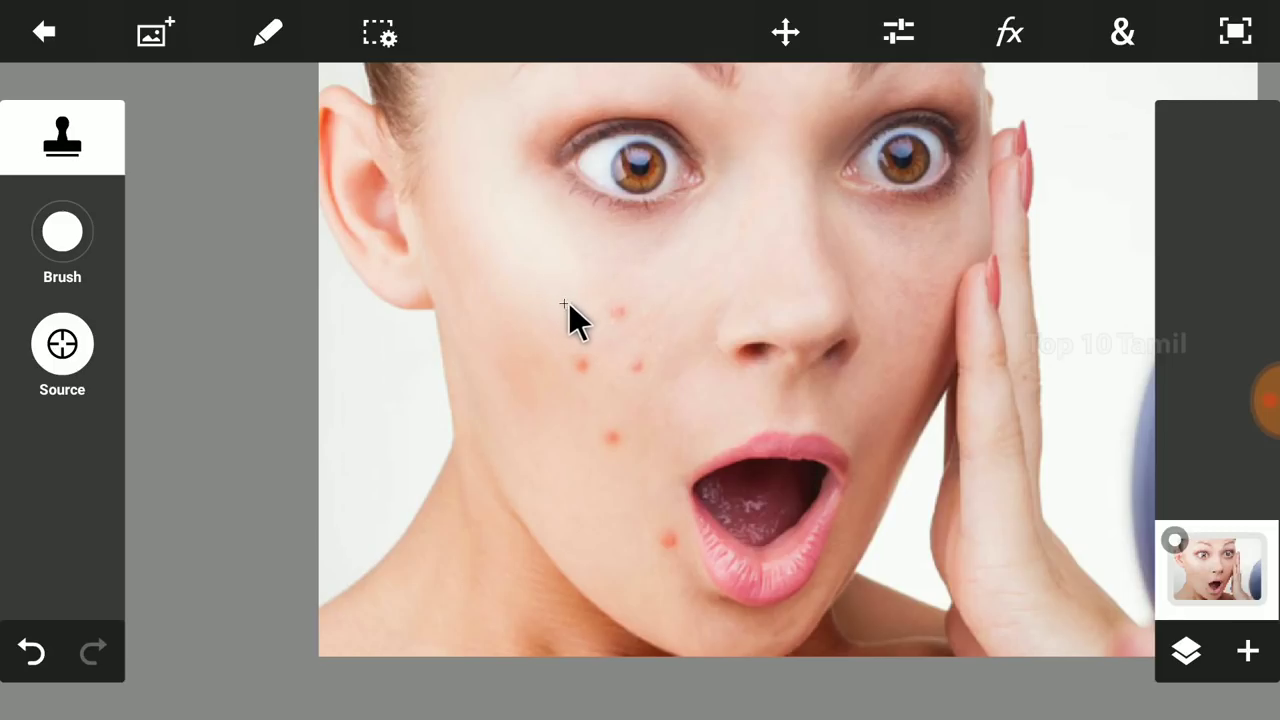
{"action": "left_click", "coordinate": [616, 304]}
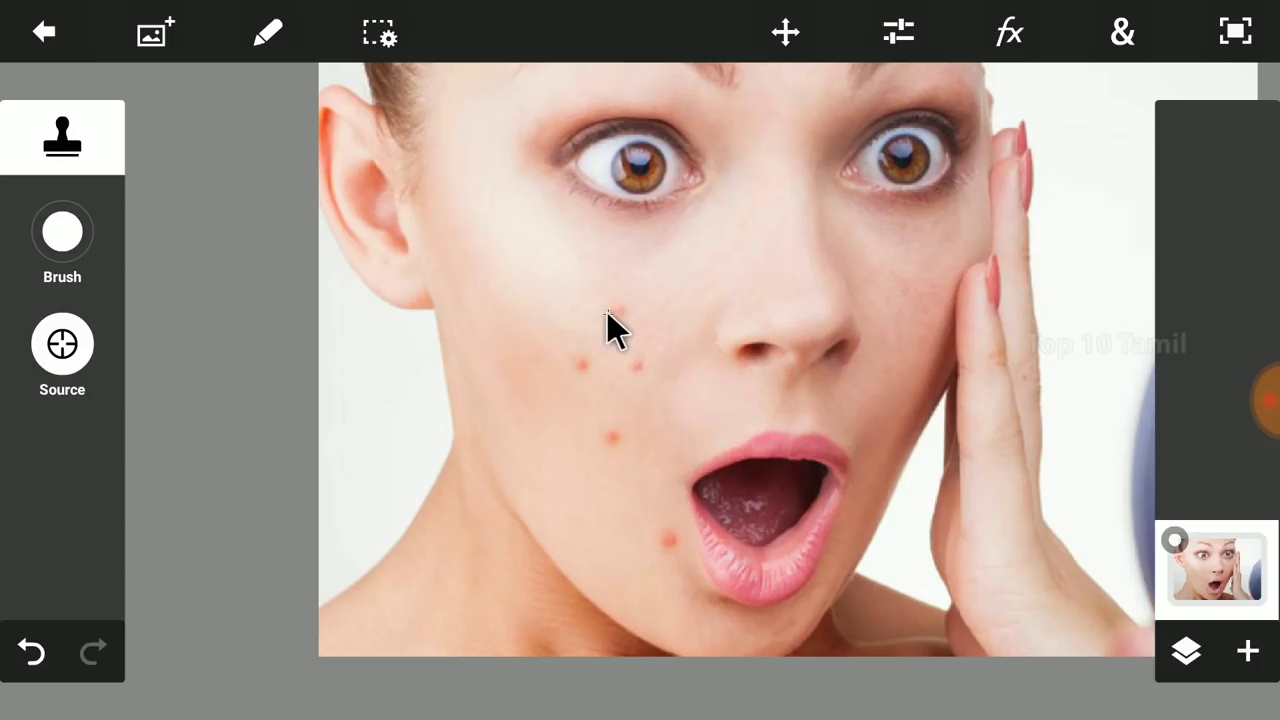
{"action": "left_click", "coordinate": [76, 340]}
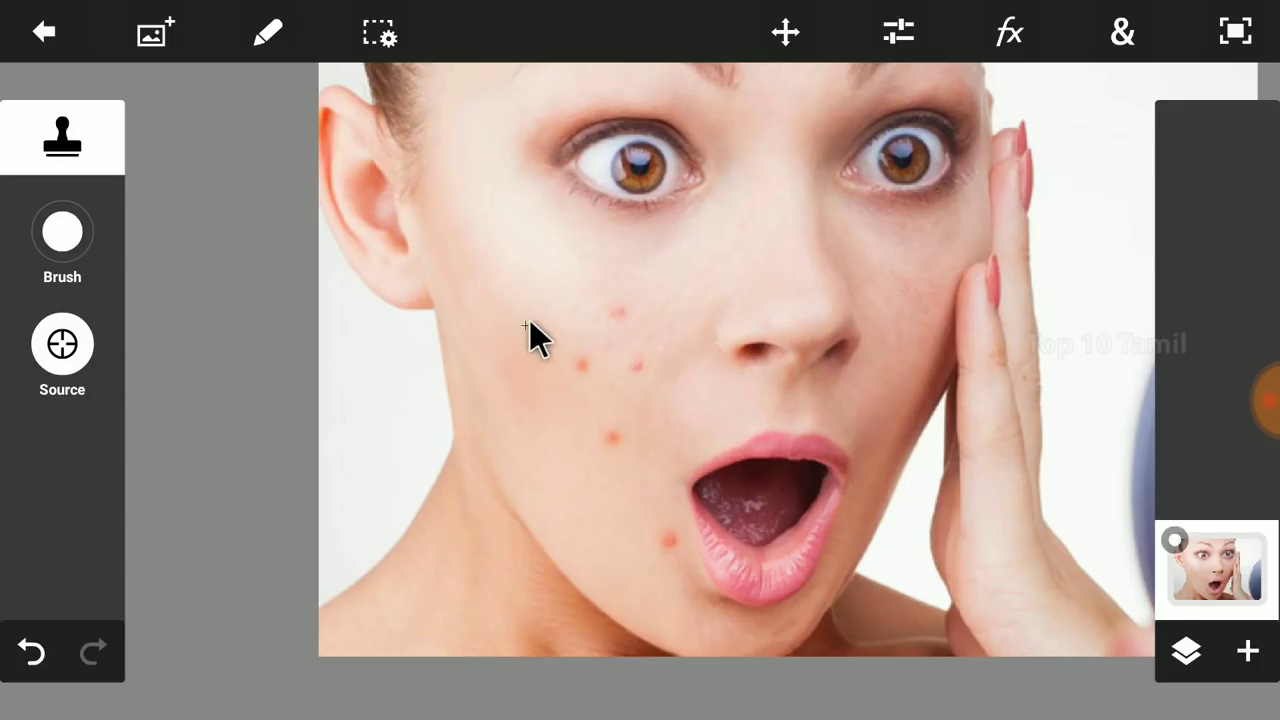
{"action": "left_click", "coordinate": [566, 309]}
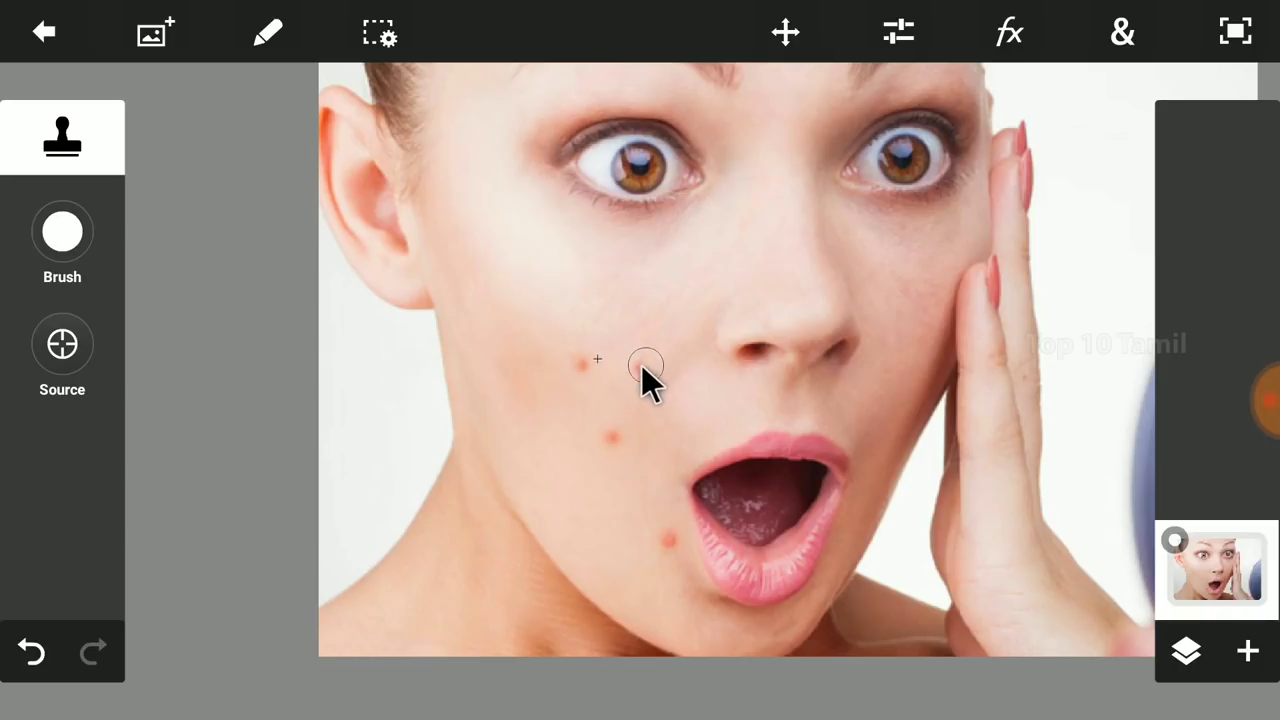
Sample clean skin beside the nose and clone it over the pimple nearest the nose
{"action": "left_click", "coordinate": [76, 348]}
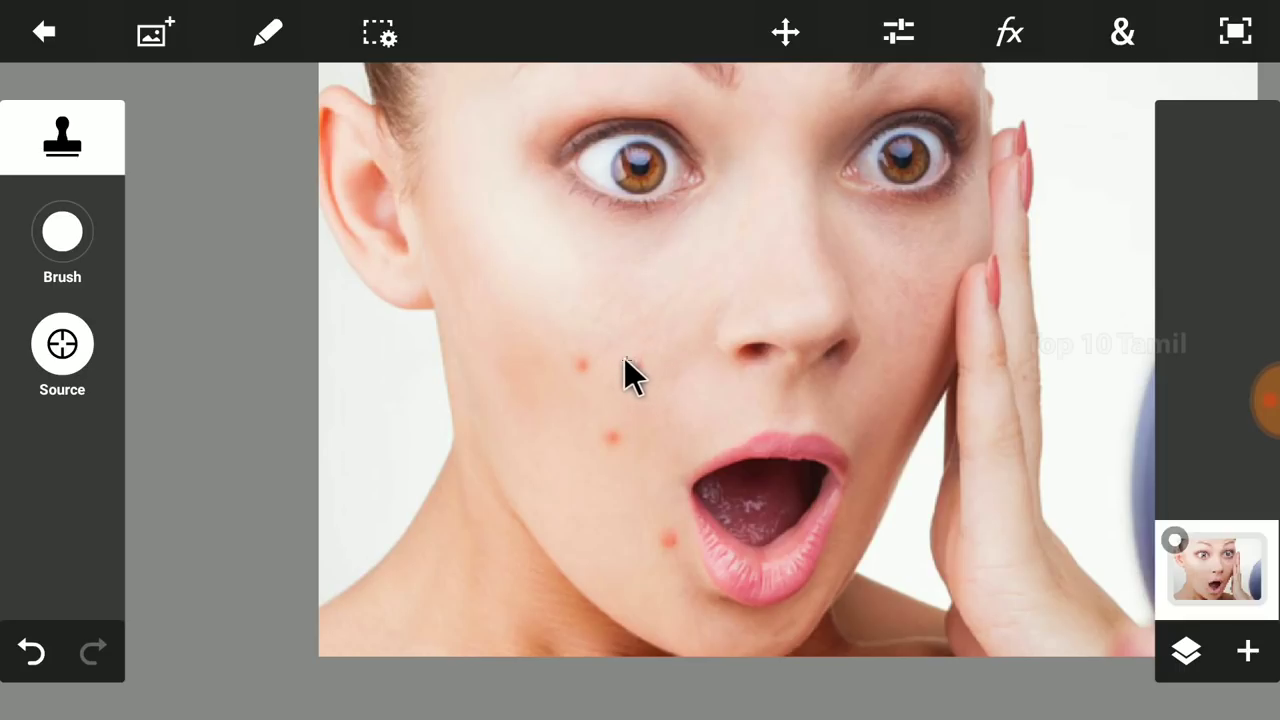
{"action": "left_click", "coordinate": [662, 324]}
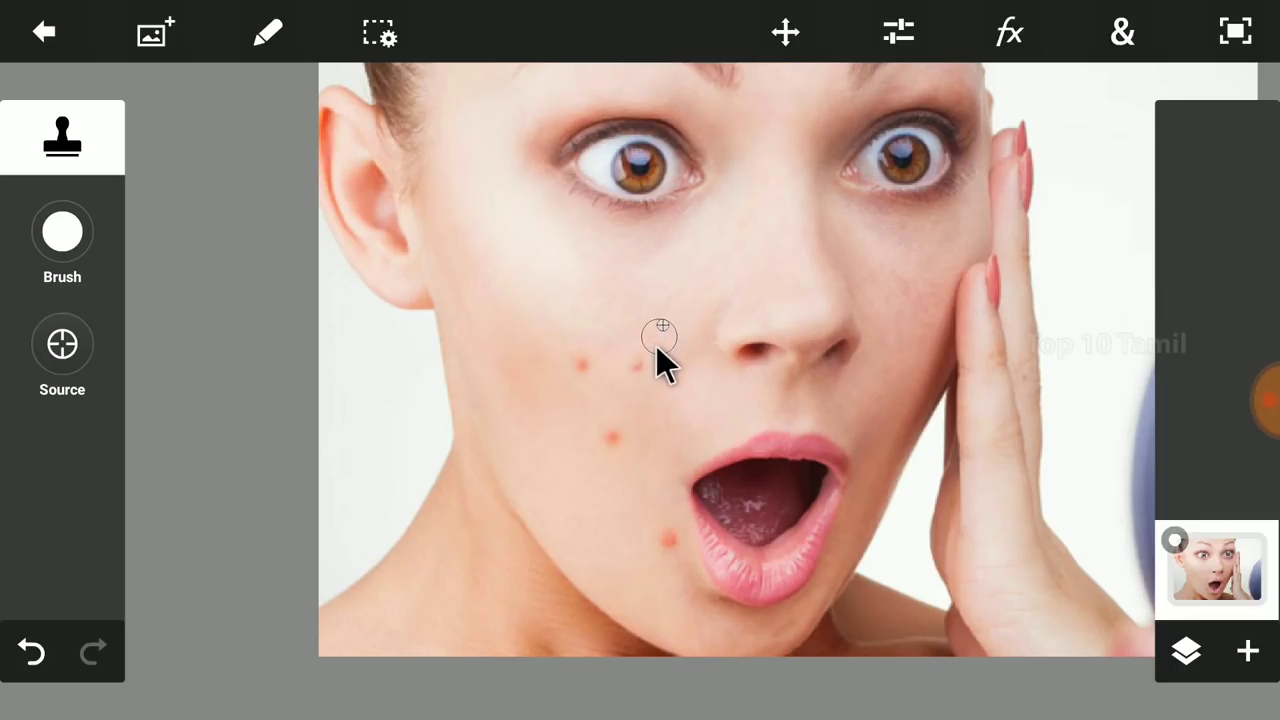
{"action": "left_click", "coordinate": [633, 368]}
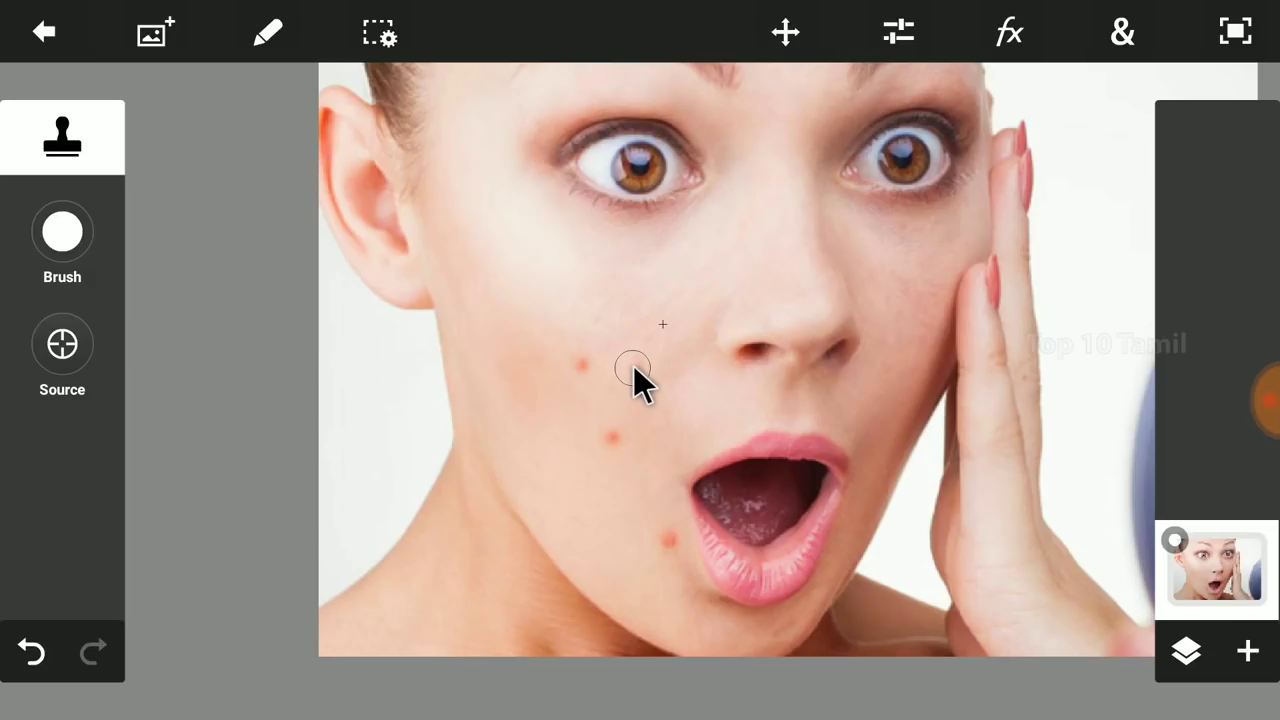
{"action": "left_click_drag", "start_coordinate": [636, 365], "coordinate": [667, 357]}
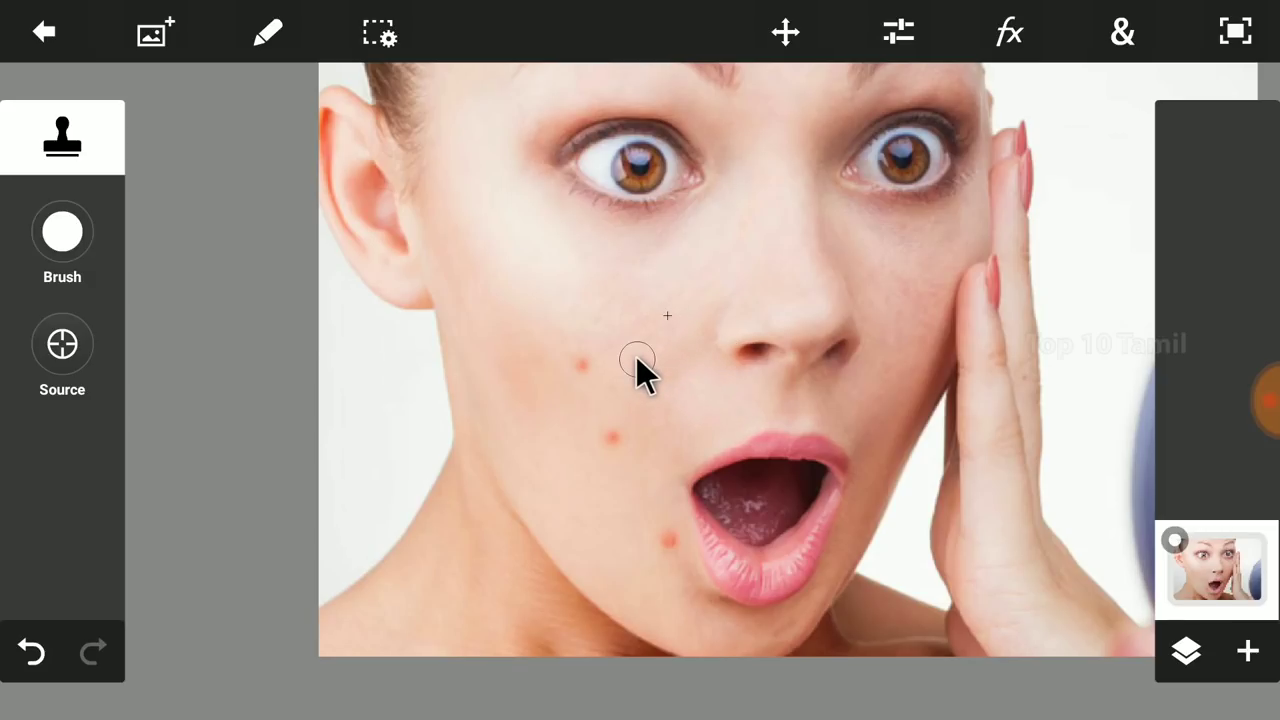
{"action": "mouse_move", "coordinate": [636, 357]}
{"action": "left_mouse_down"}
{"action": "mouse_move", "coordinate": [651, 469]}
{"action": "mouse_move", "coordinate": [684, 400]}
{"action": "mouse_move", "coordinate": [693, 336]}
{"action": "mouse_move", "coordinate": [678, 323]}
{"action": "mouse_move", "coordinate": [639, 382]}
{"action": "mouse_move", "coordinate": [795, 367]}
{"action": "mouse_move", "coordinate": [867, 322]}
{"action": "mouse_move", "coordinate": [719, 370]}
{"action": "mouse_move", "coordinate": [699, 421]}
{"action": "left_mouse_up"}
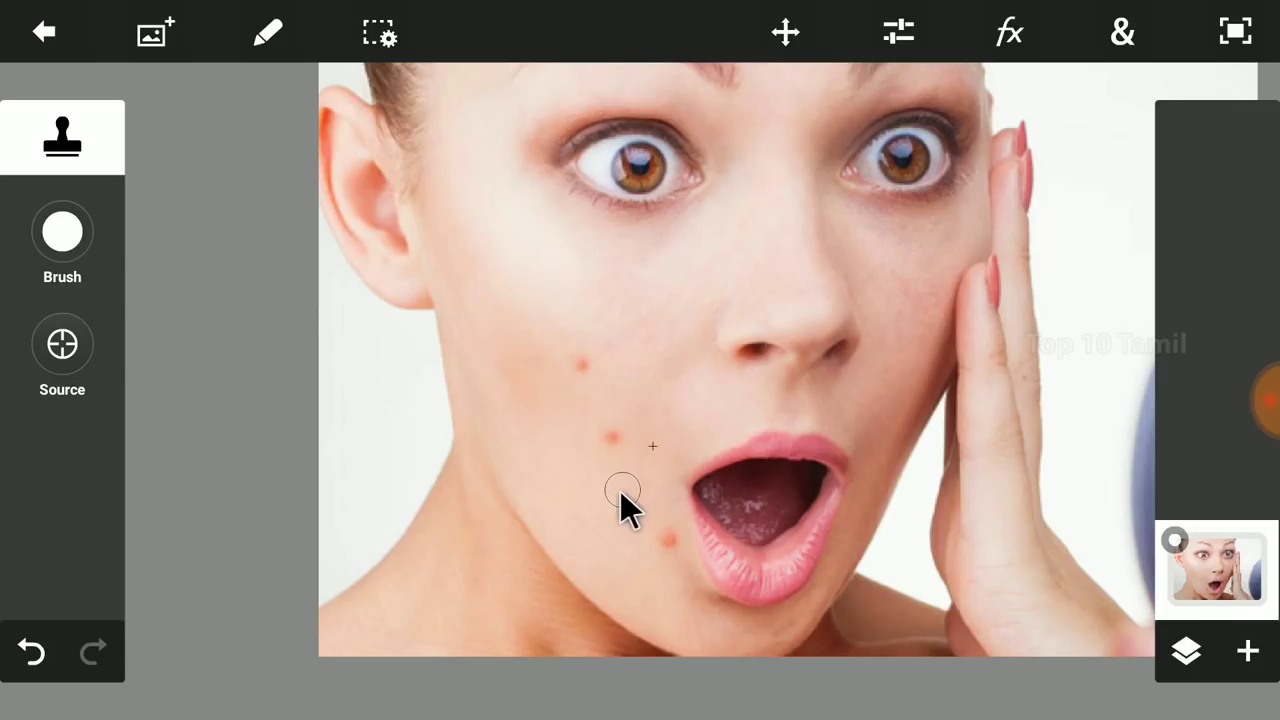
{"action": "mouse_move", "coordinate": [620, 491]}
{"action": "left_mouse_down"}
{"action": "mouse_move", "coordinate": [676, 423]}
{"action": "mouse_move", "coordinate": [323, 409]}
{"action": "left_mouse_up"}
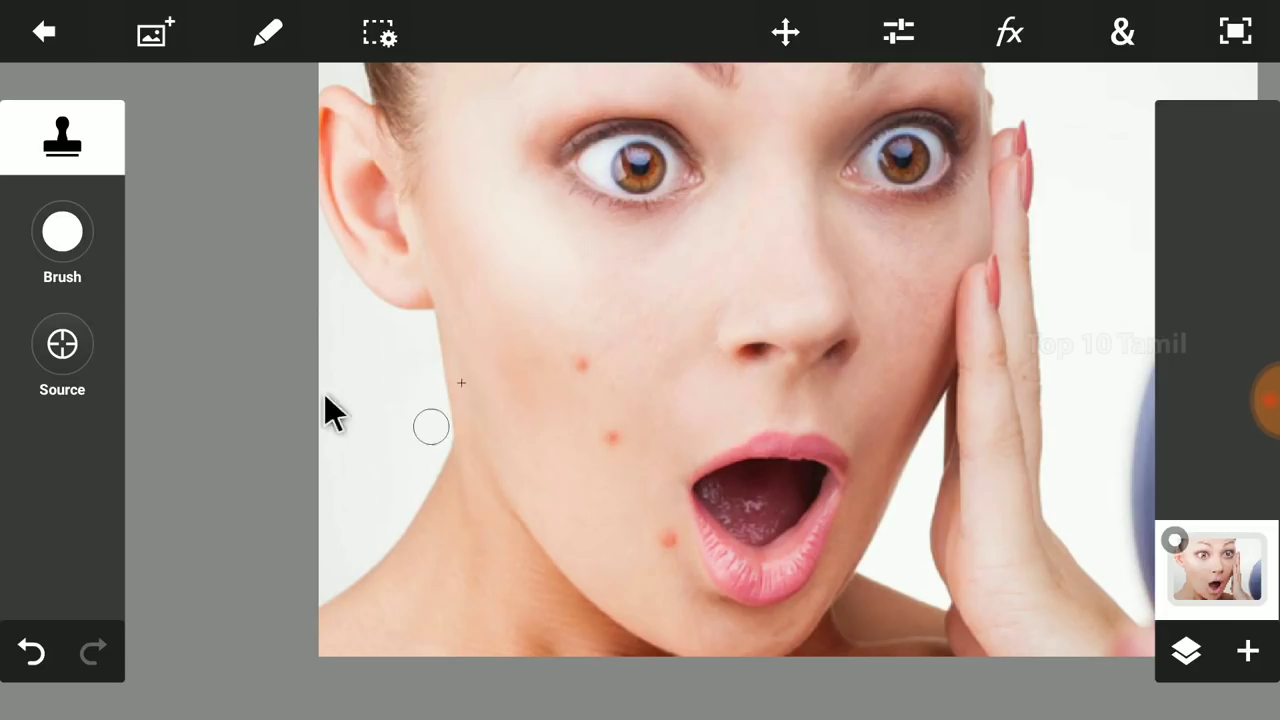
Sample nearby skin and clone it over the pimple on the lower cheek, resampling to blend the patch
{"action": "left_click", "coordinate": [66, 346]}
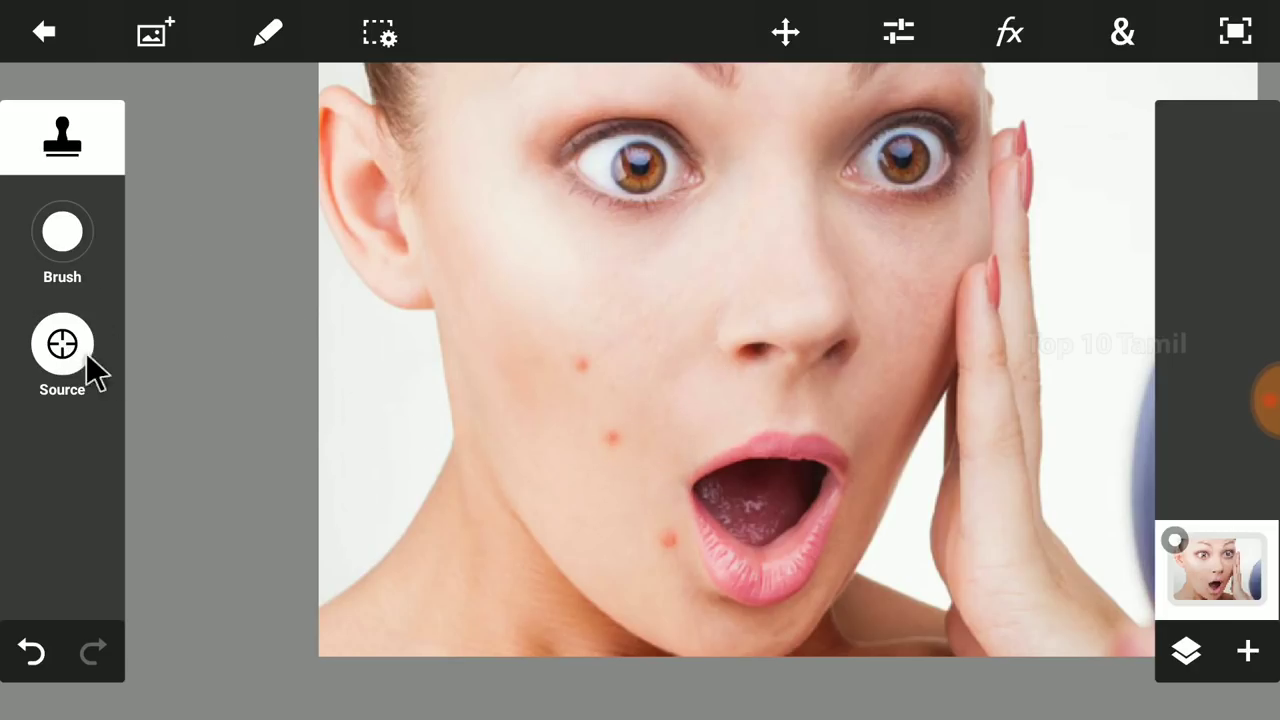
{"action": "left_click", "coordinate": [648, 414]}
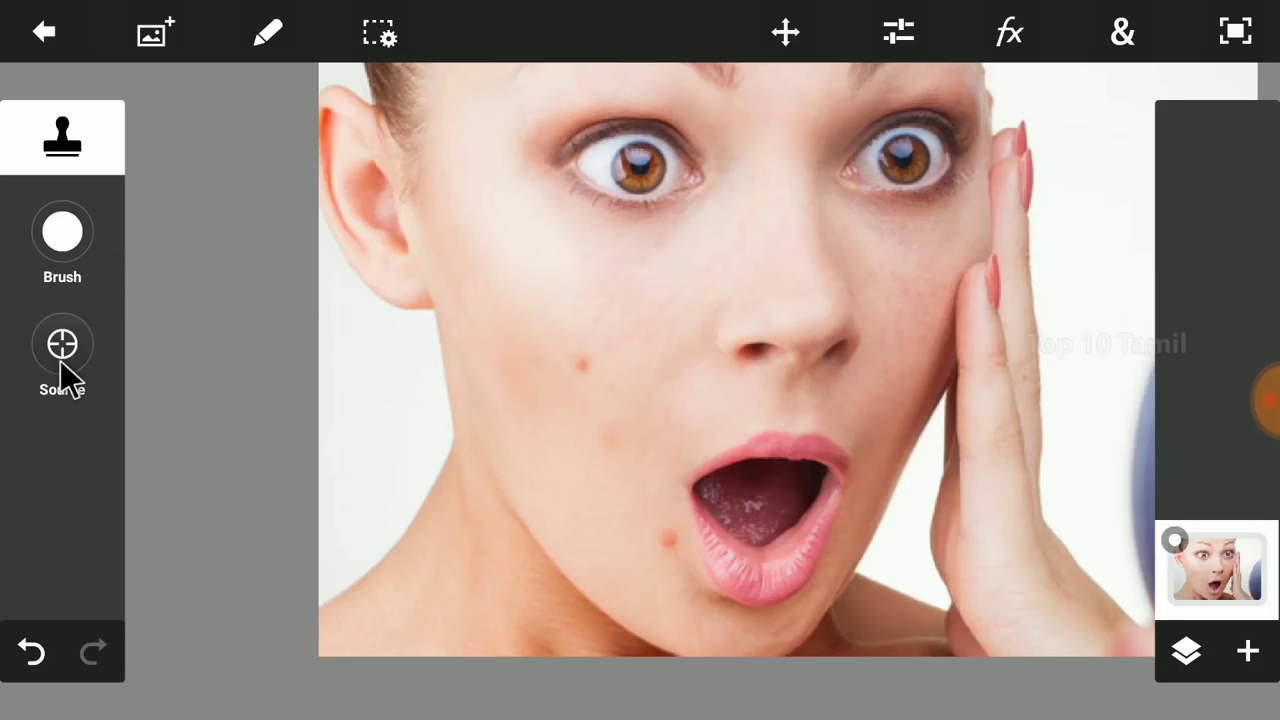
{"action": "left_click", "coordinate": [60, 355]}
{"action": "left_click", "coordinate": [589, 453]}
{"action": "left_click", "coordinate": [599, 426]}
{"action": "left_click", "coordinate": [620, 434]}
Sample skin from the upper cheek and clone it over the remaining pimple in the middle of the cheek
{"action": "left_click_drag", "start_coordinate": [580, 364], "coordinate": [570, 338]}
{"action": "left_click", "coordinate": [62, 350]}
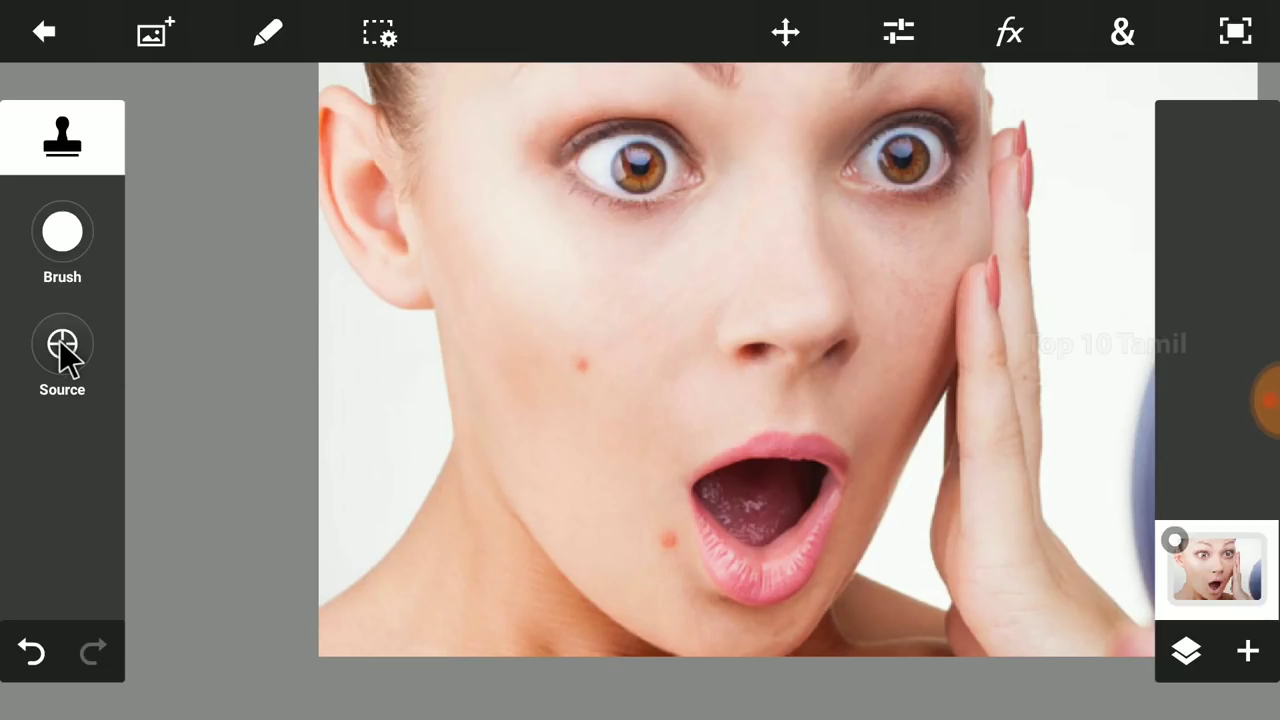
{"action": "left_click", "coordinate": [603, 302]}
{"action": "left_click", "coordinate": [589, 313]}
{"action": "mouse_move", "coordinate": [583, 365]}
{"action": "left_mouse_down"}
{"action": "mouse_move", "coordinate": [585, 344]}
{"action": "mouse_move", "coordinate": [594, 449]}
{"action": "mouse_move", "coordinate": [586, 363]}
{"action": "left_mouse_up"}
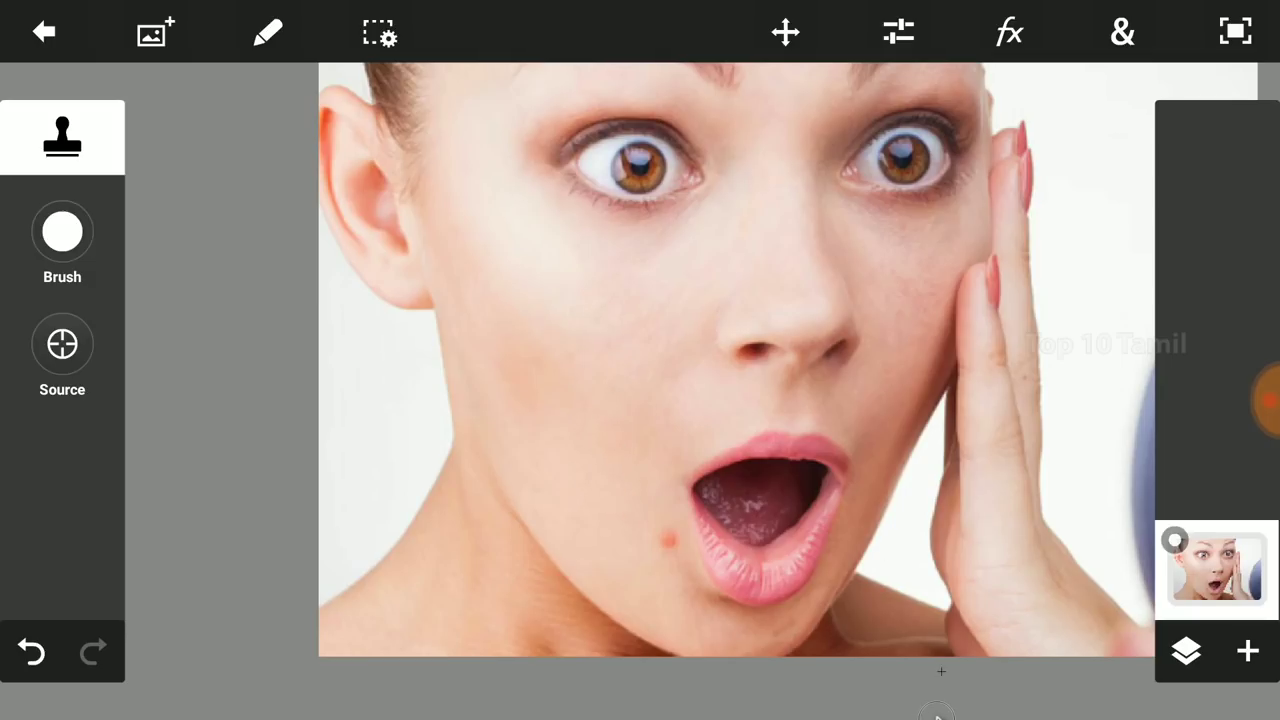
Sample skin above the pimple beside the mouth and clone it over that blemish and the surrounding chin
{"action": "left_click", "coordinate": [62, 343]}
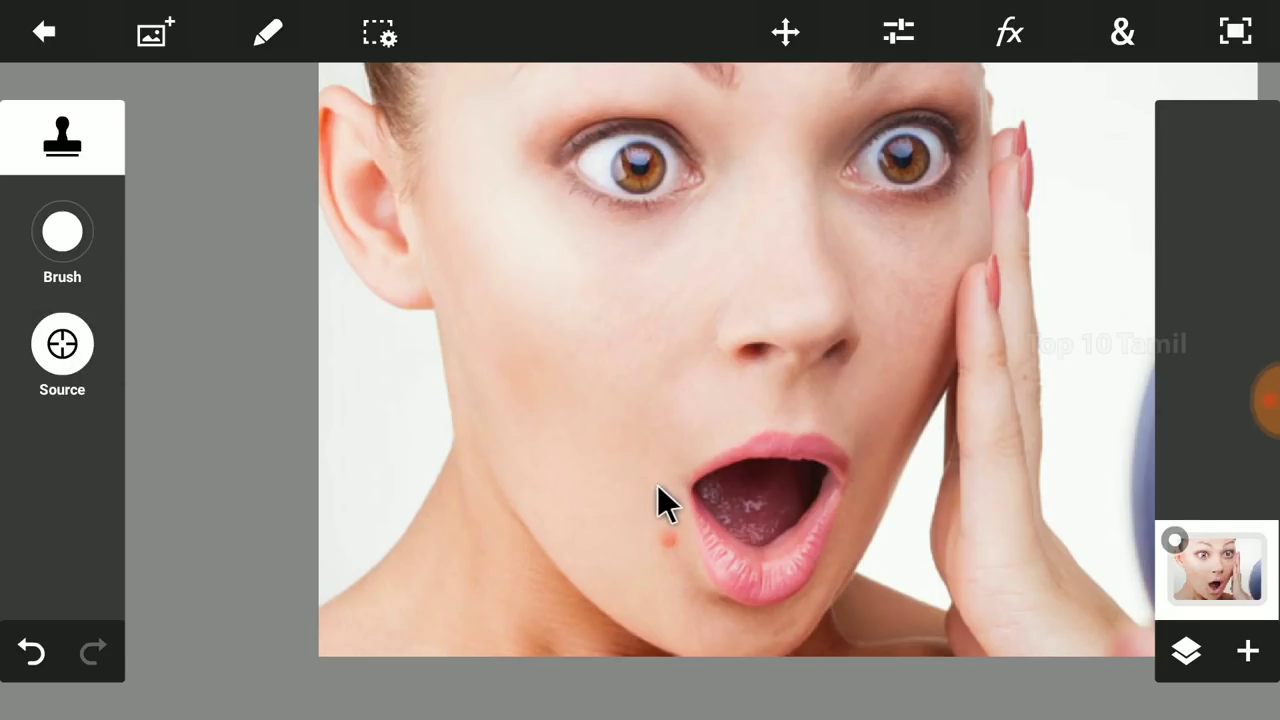
{"action": "left_click", "coordinate": [657, 484]}
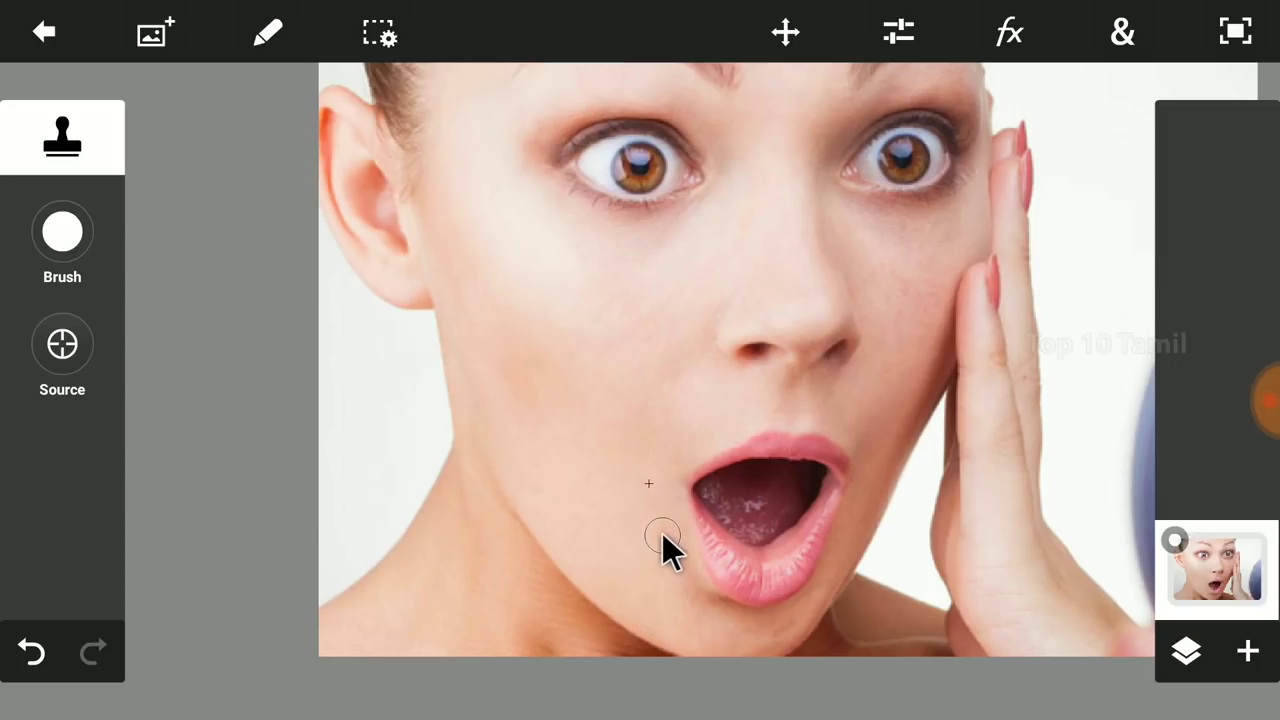
{"action": "left_click", "coordinate": [658, 598]}
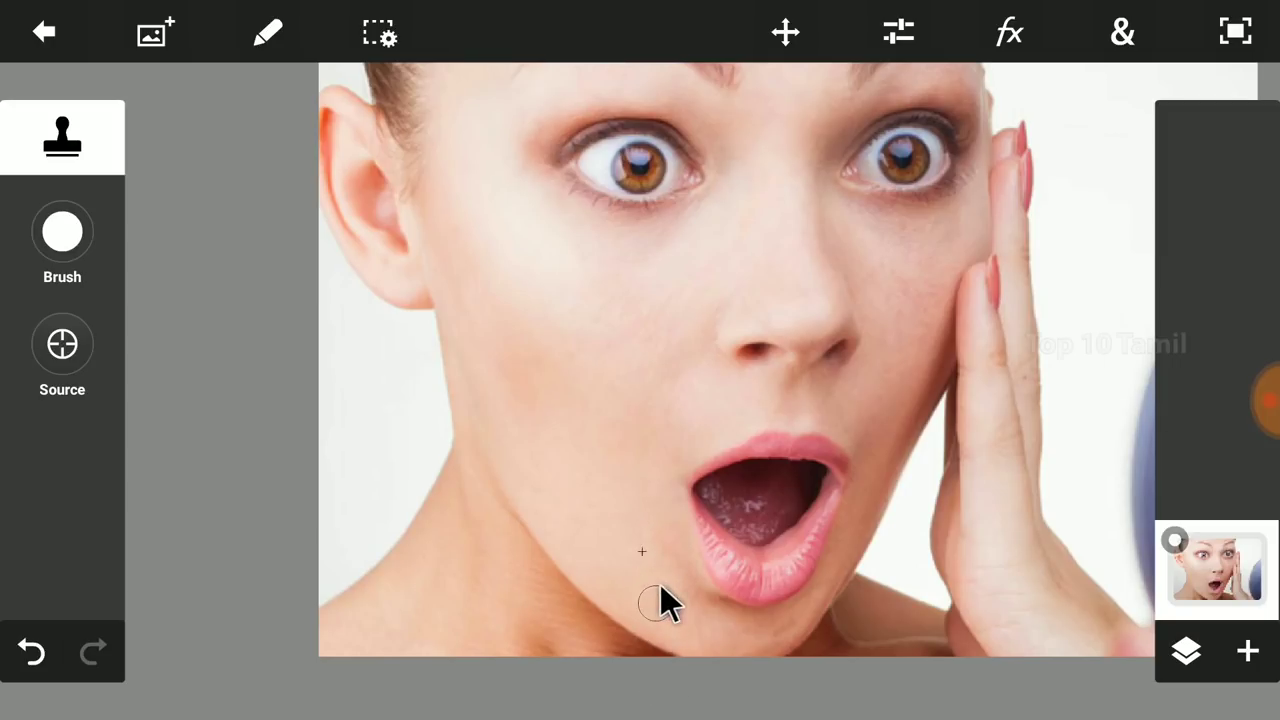
{"action": "left_click", "coordinate": [635, 527]}
{"action": "scroll", "coordinate": [736, 360], "scroll_direction": "down", "scroll_amount": 3}
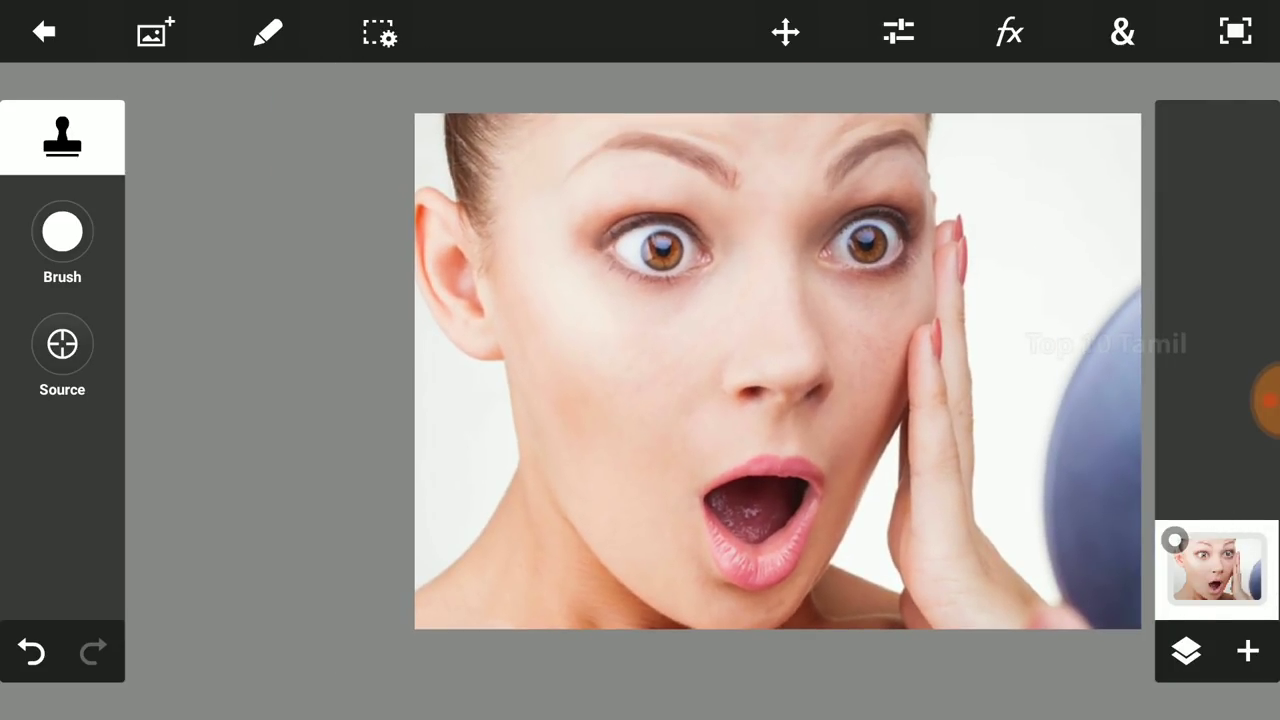